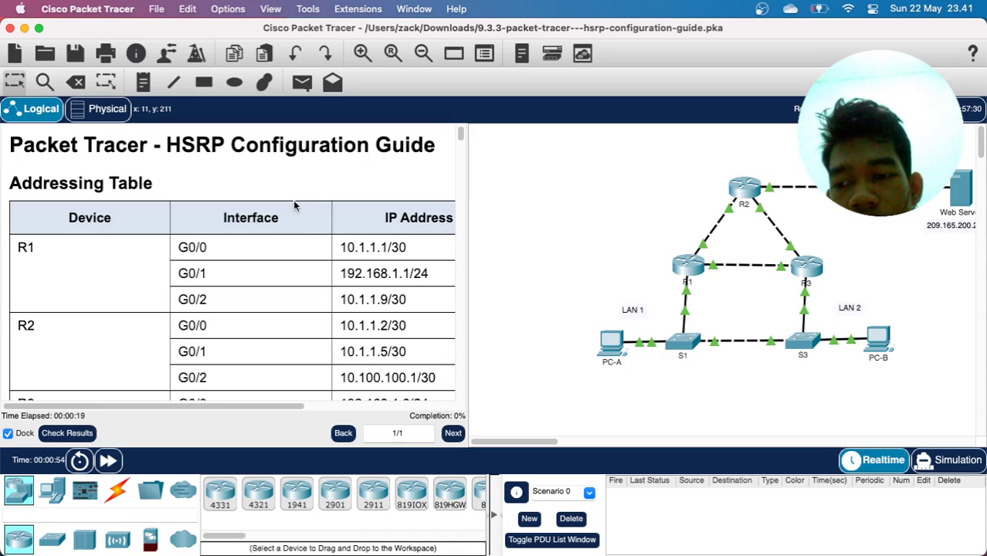
- Review the guide's addressing table, including each device's interfaces, IP addresses and default gateways
scroll(228, 215, down, 3)
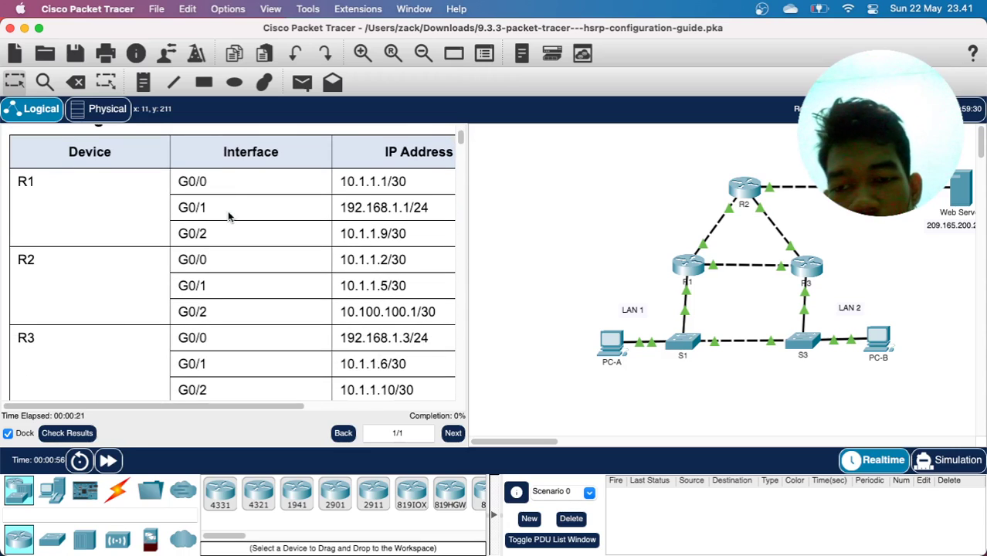
scroll(228, 216, down, 4)
scroll(228, 215, down, 6)
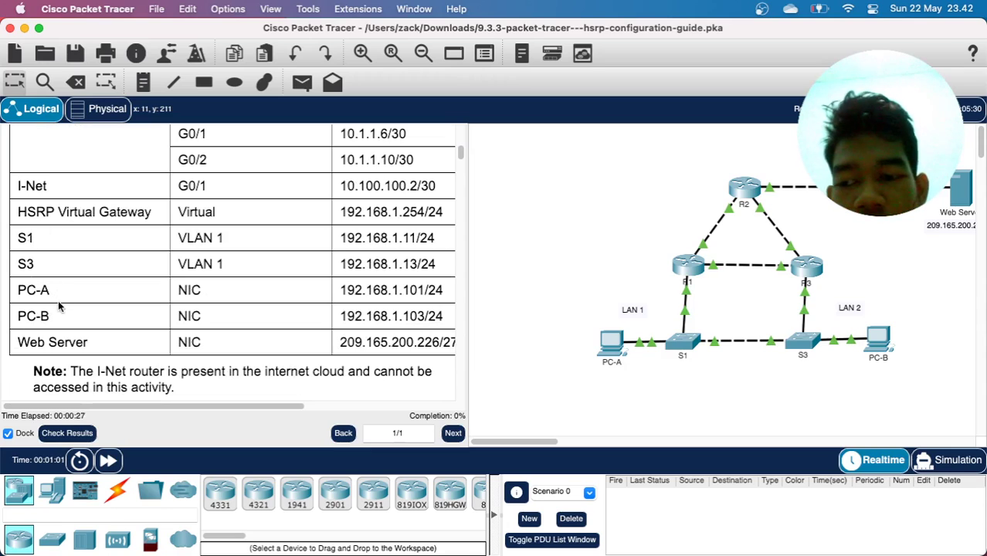
scroll(300, 256, up, 10)
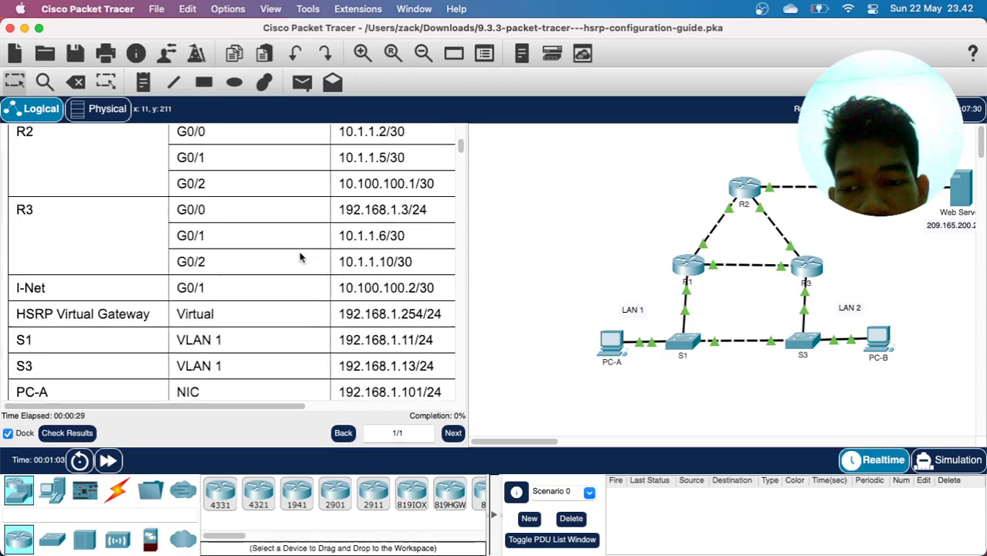
scroll(300, 256, up, 2)
scroll(301, 257, right, 5)
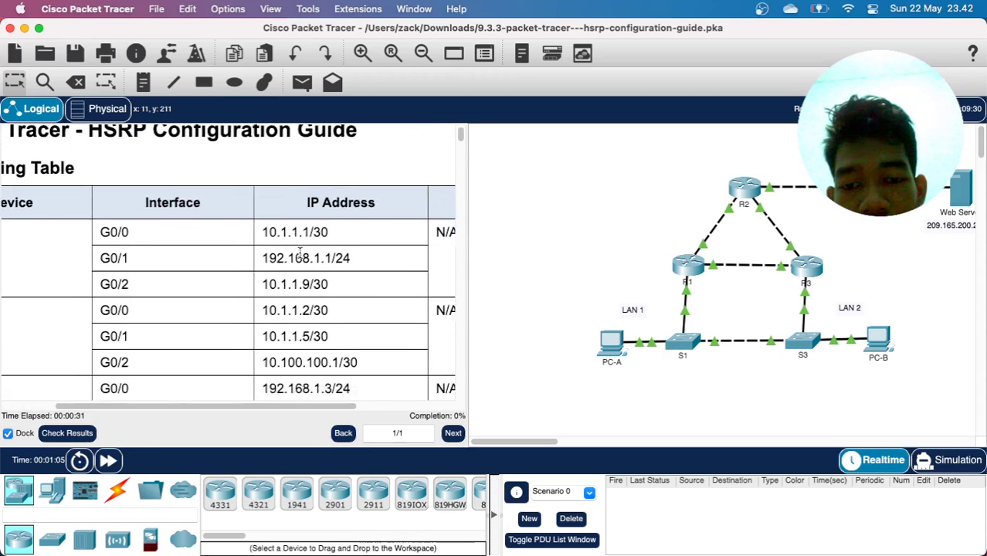
scroll(301, 257, down, 3)
scroll(300, 257, right, 3)
scroll(301, 257, down, 5)
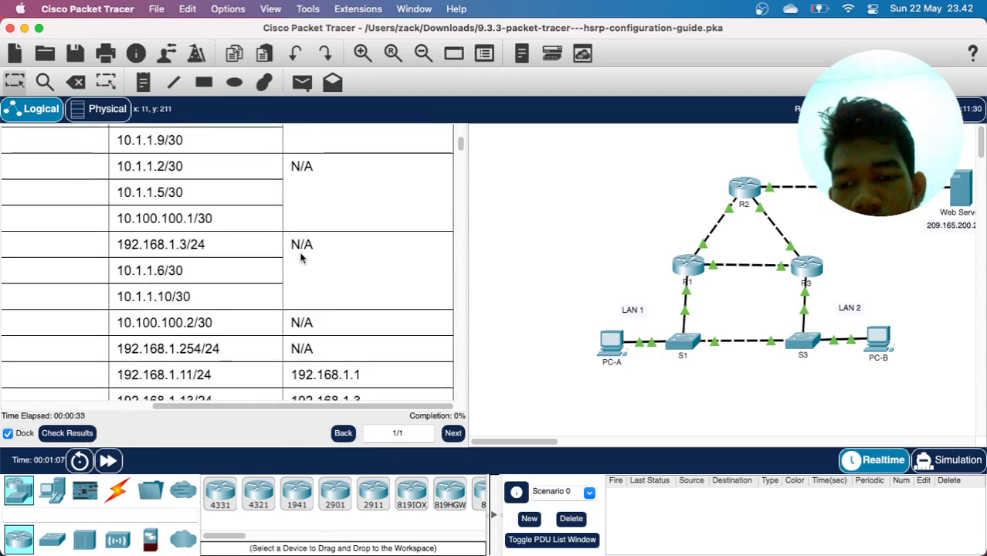
scroll(301, 256, down, 4)
scroll(300, 257, up, 3)
scroll(300, 257, left, 4)
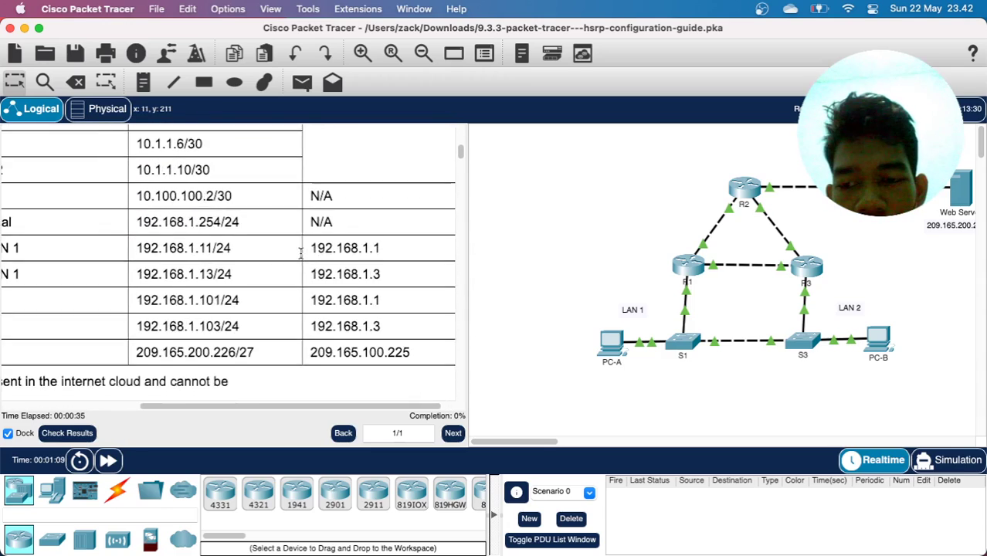
scroll(301, 252, left, 2)
- Read the guide's objectives, background scenario and the Part 1 instructions for tracing the path to the Web Server
scroll(301, 251, down, 5)
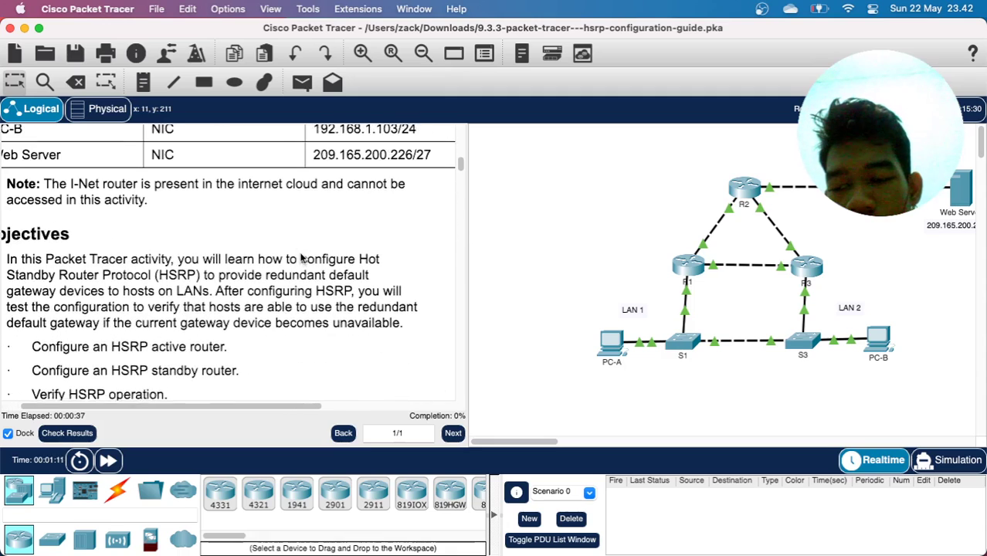
scroll(300, 253, down, 3)
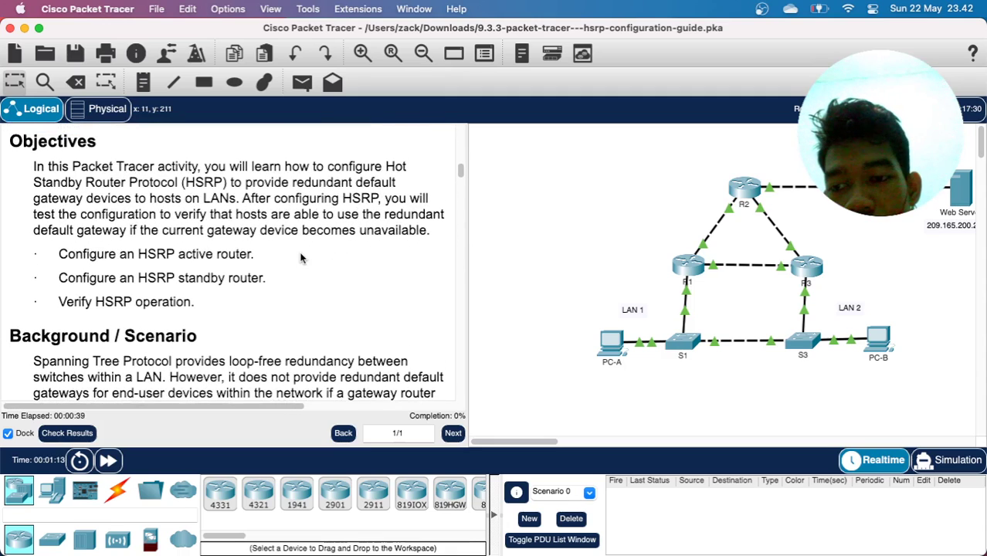
drag(117, 248, 259, 252)
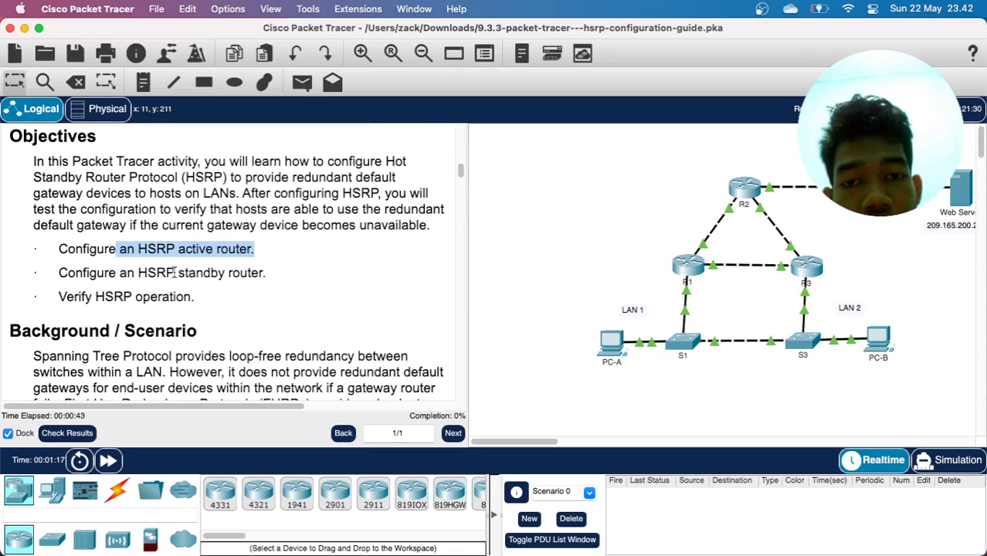
drag(178, 273, 264, 273)
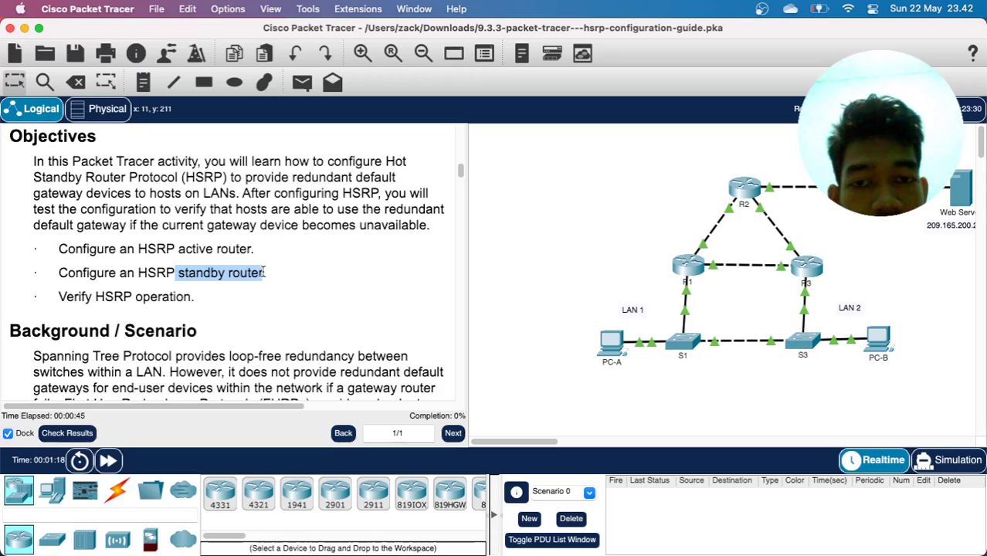
scroll(264, 273, down, 5)
scroll(263, 271, down, 17)
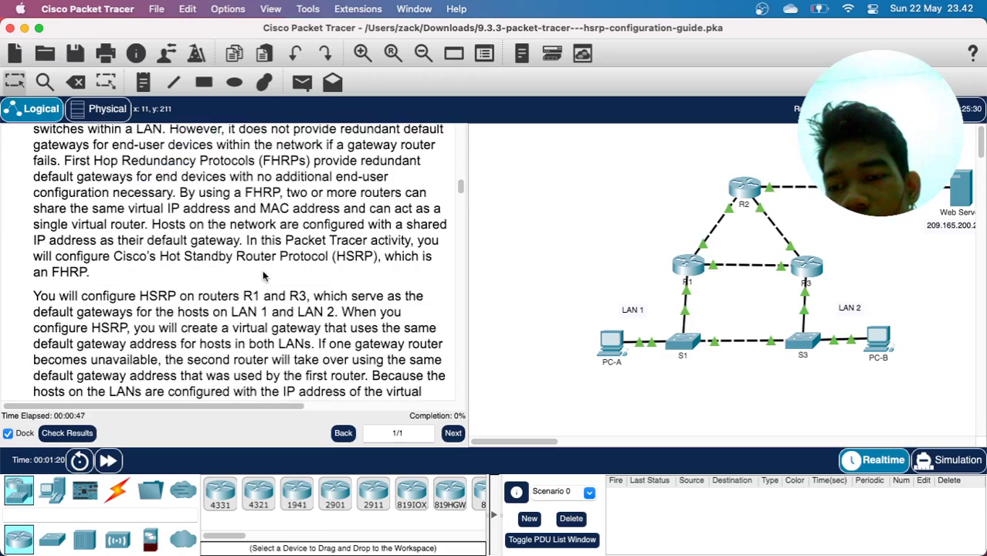
scroll(263, 272, down, 5)
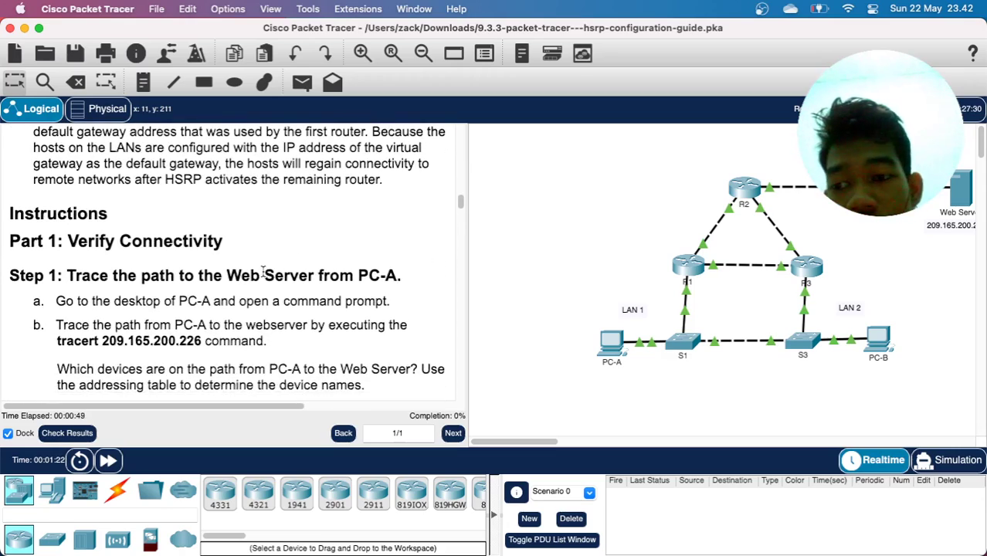
scroll(263, 269, down, 1)
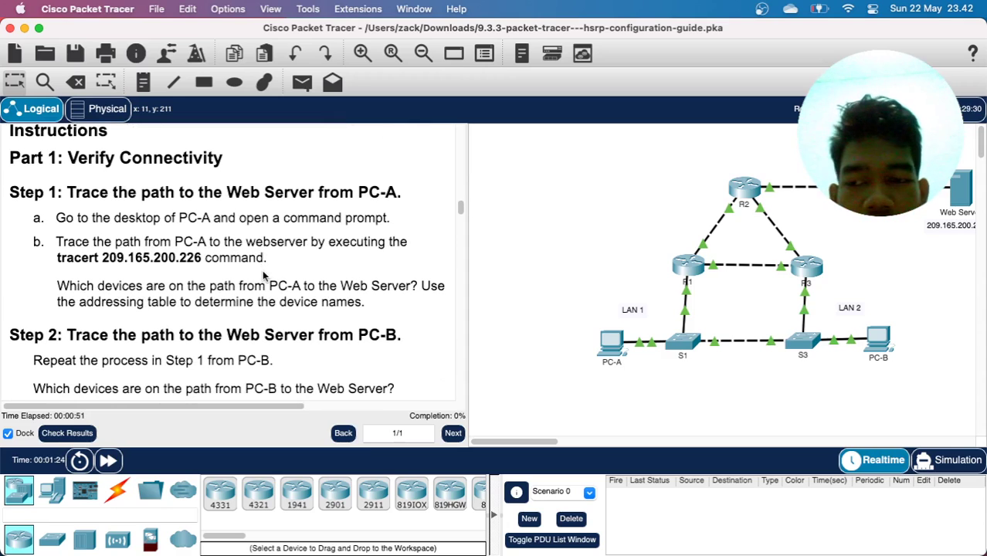
scroll(307, 231, down, 3)
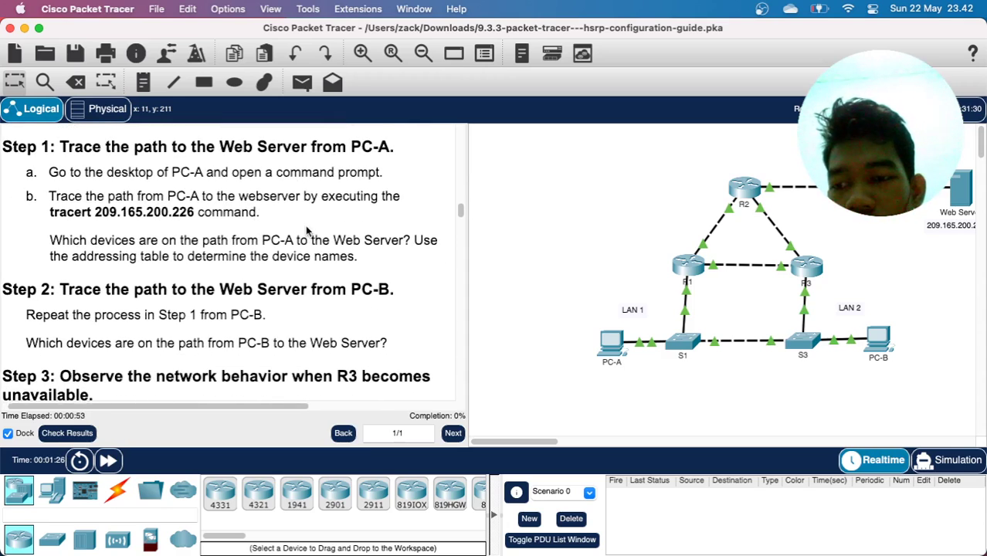
scroll(307, 228, right, 1)
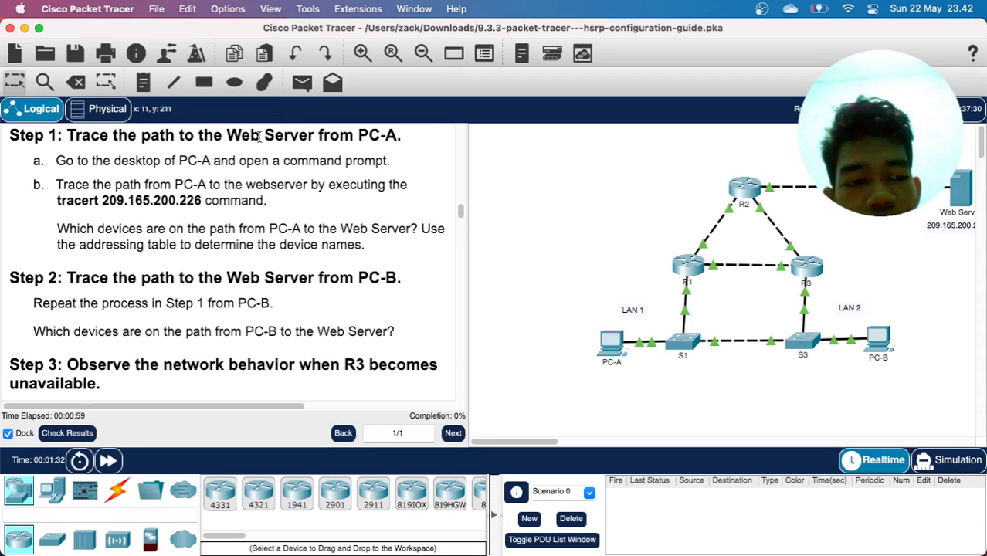
- Open a command prompt on PC-A and trace the path to the Web Server with tracert 209.165.200.226
scroll(618, 263, right, 3)
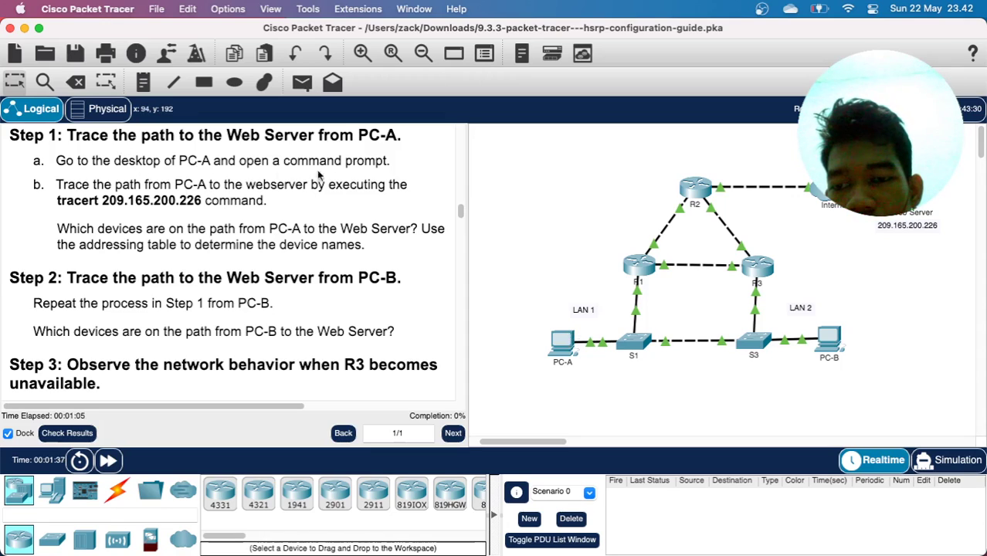
click(574, 347)
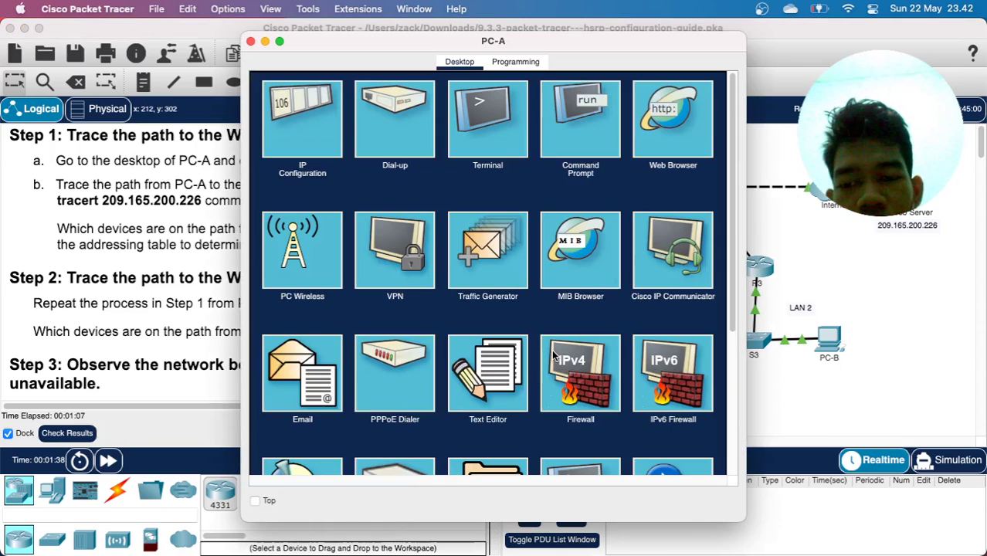
click(579, 128)
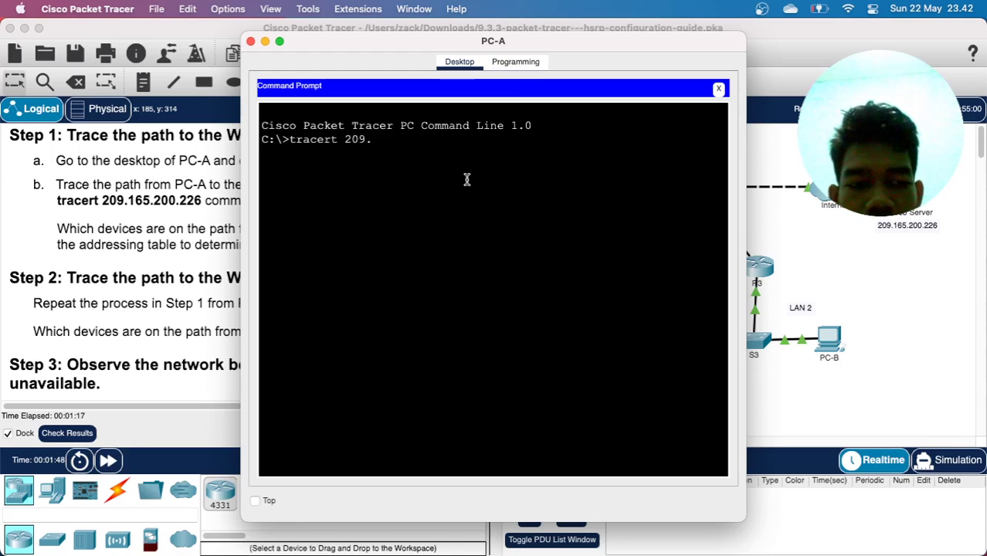
text(tracert 209.165.)
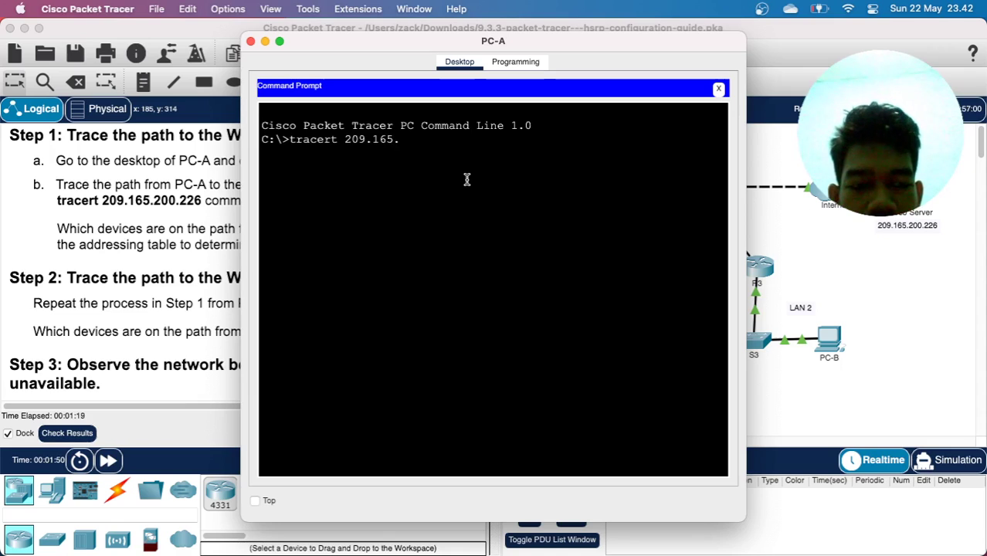
text(200.22)
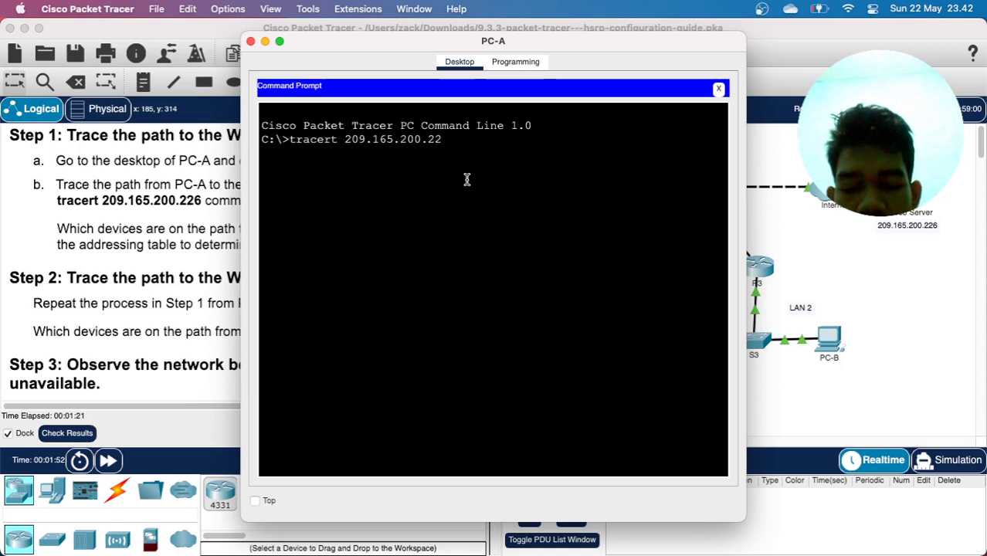
text(6)
key(Return)
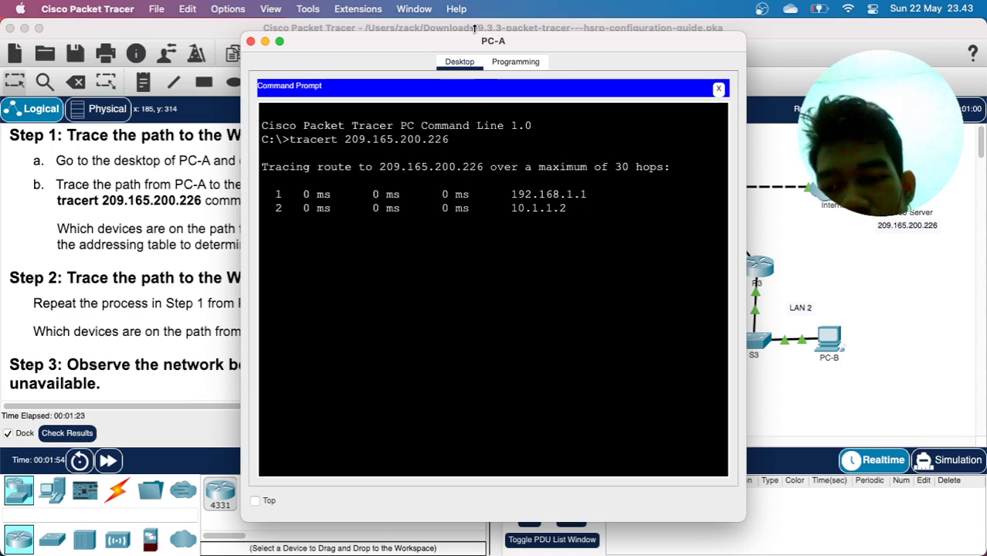
- Place the PC-A window beside the guide and compare the traced hops with the addressing table to identify the devices
drag(471, 43, 684, 41)
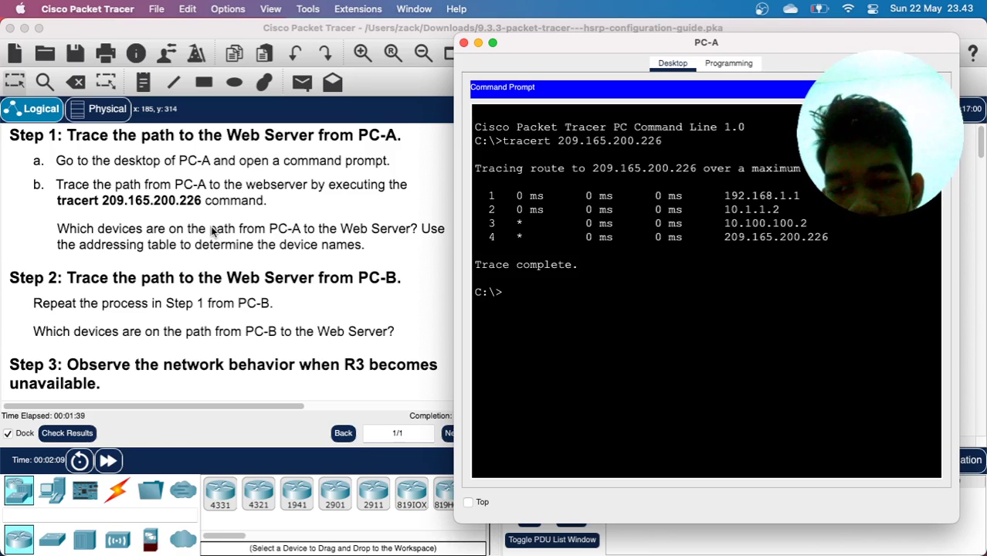
scroll(212, 231, up, 5)
right_click(213, 232)
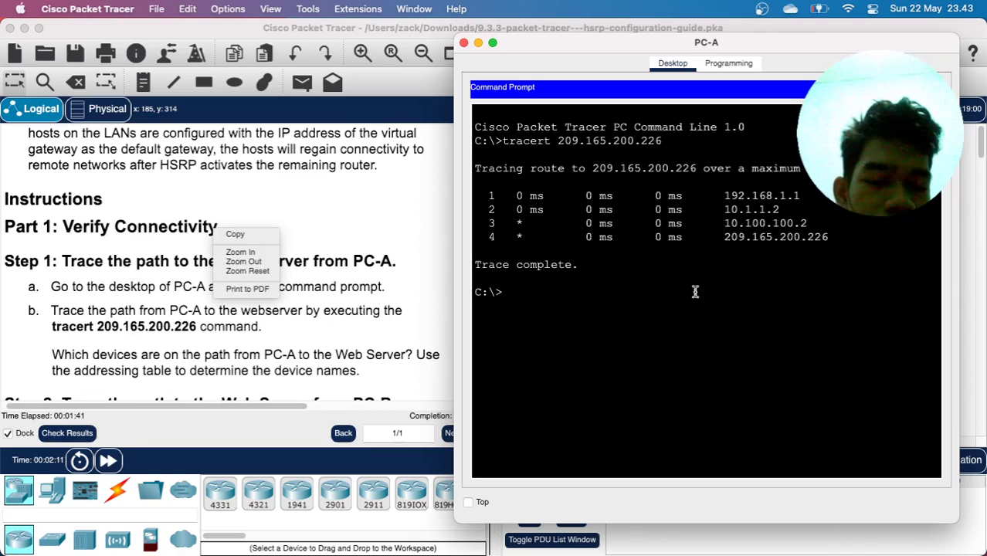
click(719, 192)
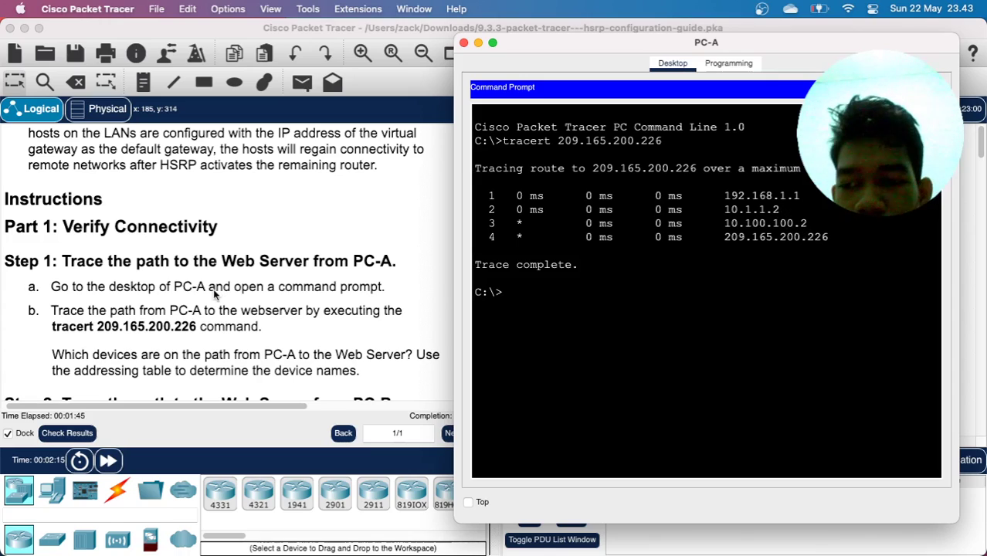
scroll(214, 289, up, 15)
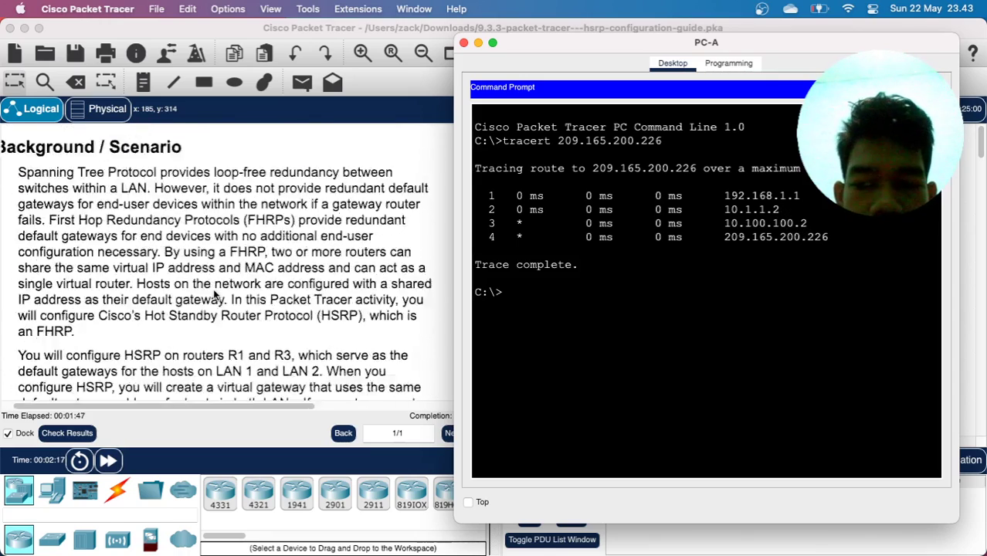
scroll(213, 288, up, 8)
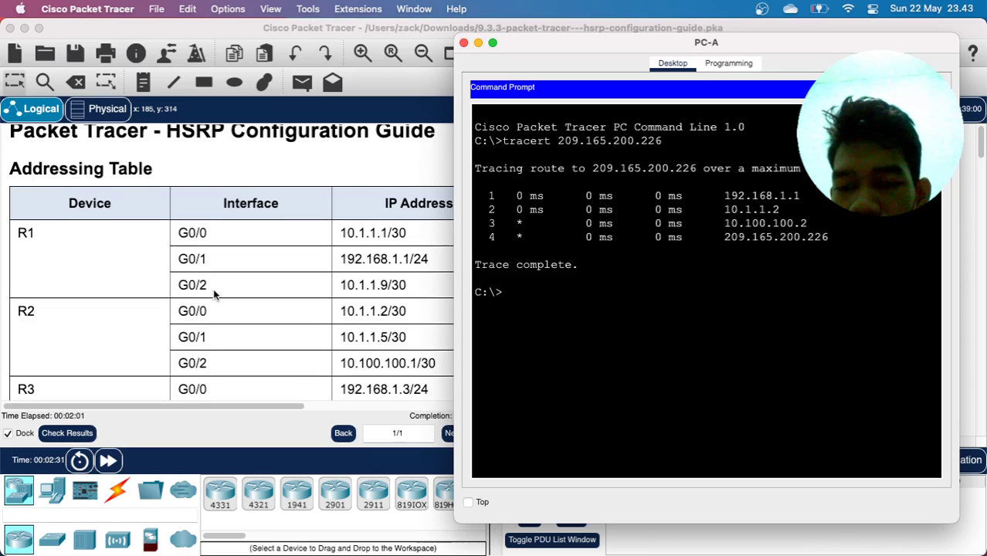
scroll(213, 288, down, 5)
scroll(213, 289, up, 5)
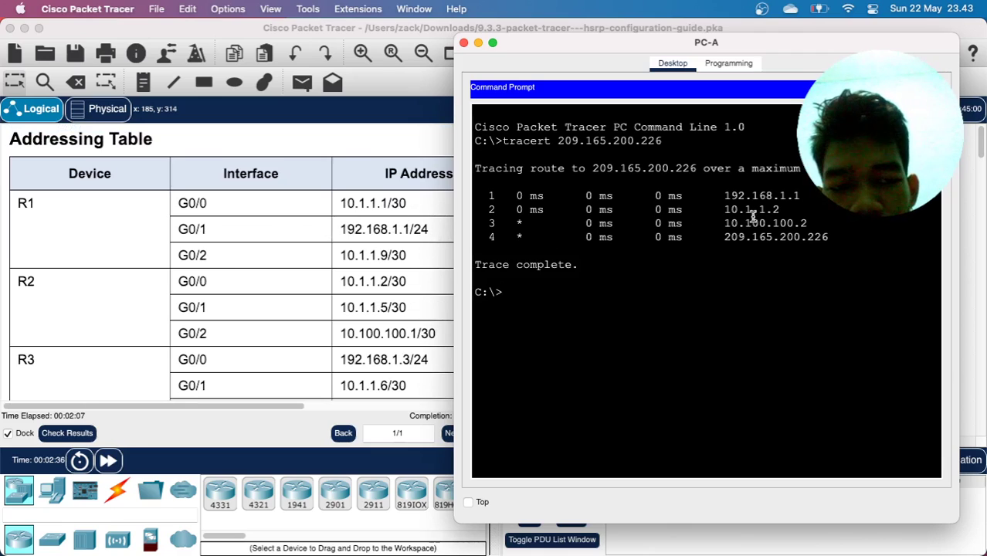
scroll(297, 315, down, 1)
scroll(297, 315, down, 1)
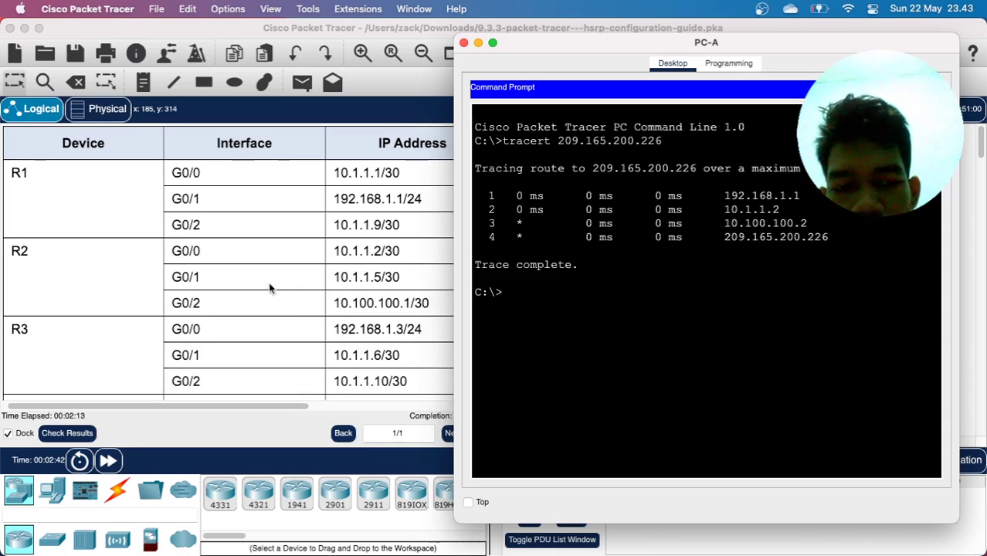
scroll(258, 288, down, 5)
scroll(258, 291, down, 1)
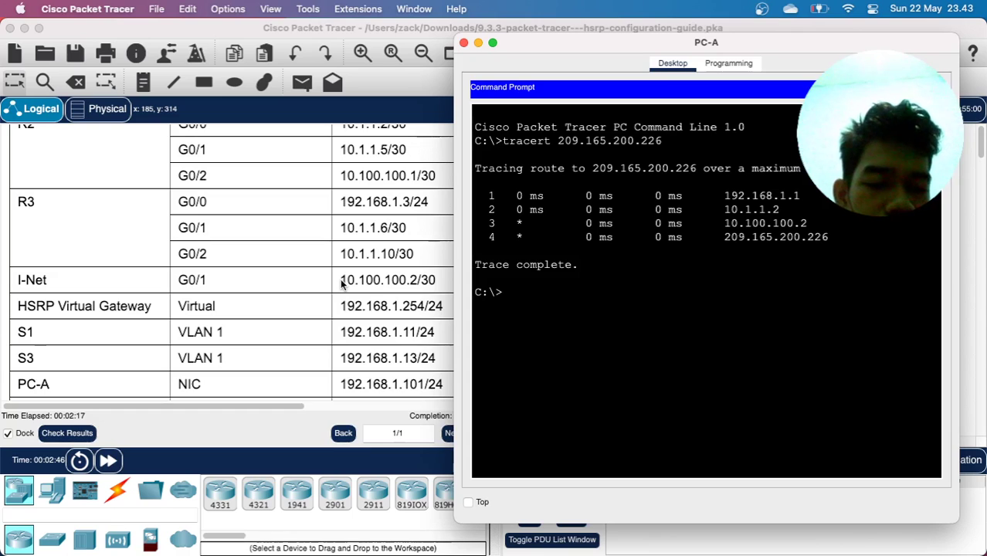
click(342, 284)
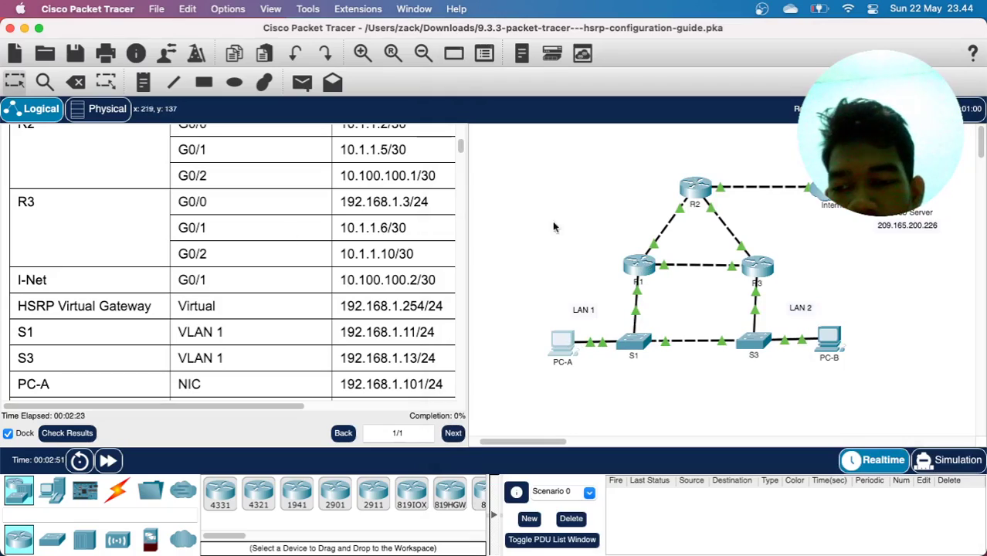
- Find and read the Part 1 Step 2 instructions for tracing the path to the Web Server from PC-B
scroll(87, 249, down, 15)
scroll(86, 249, down, 15)
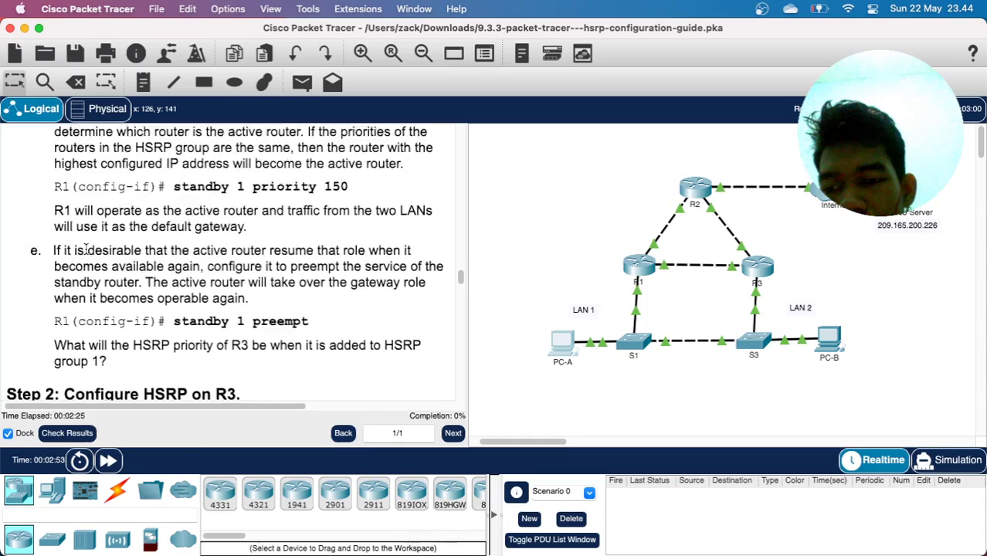
scroll(86, 248, up, 10)
scroll(86, 249, up, 10)
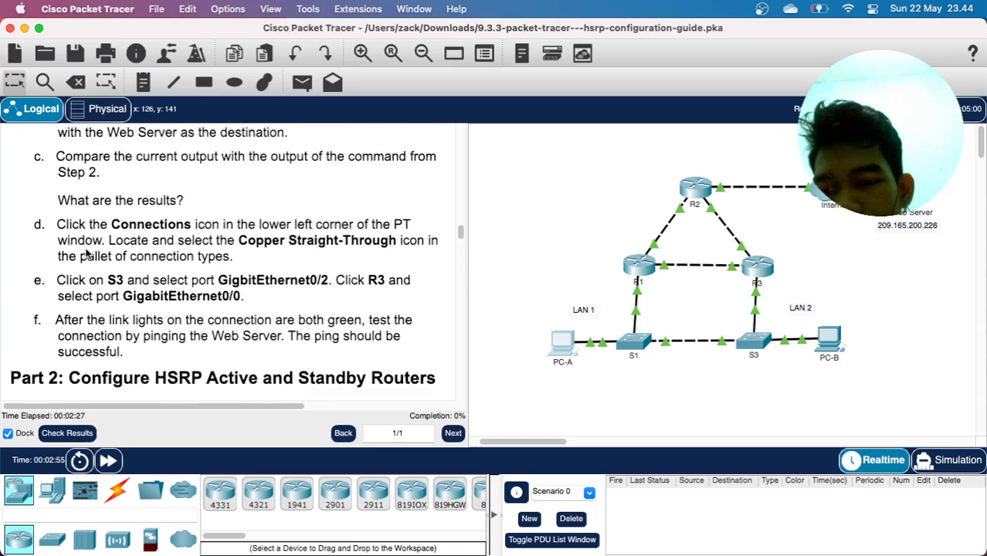
scroll(86, 248, up, 2)
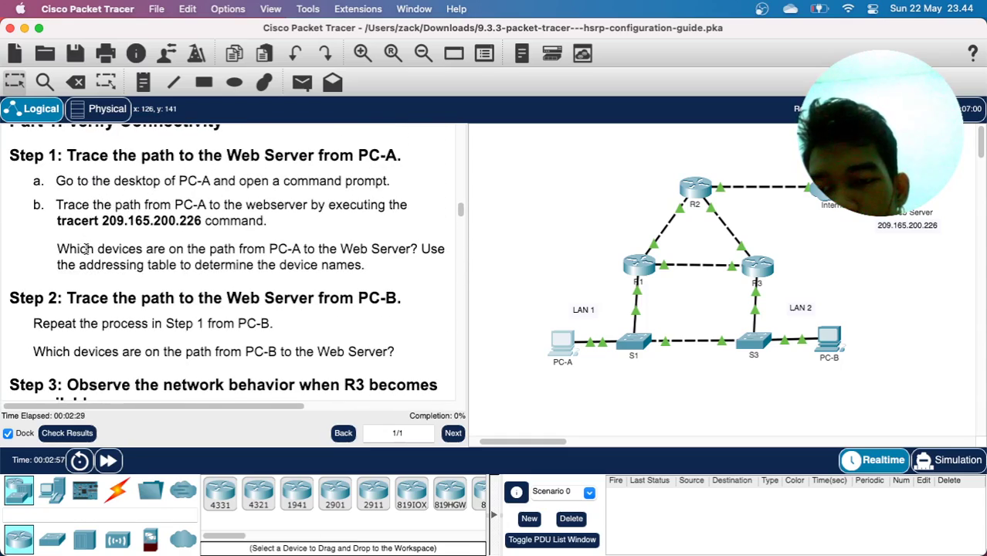
scroll(96, 258, down, 3)
scroll(98, 261, down, 2)
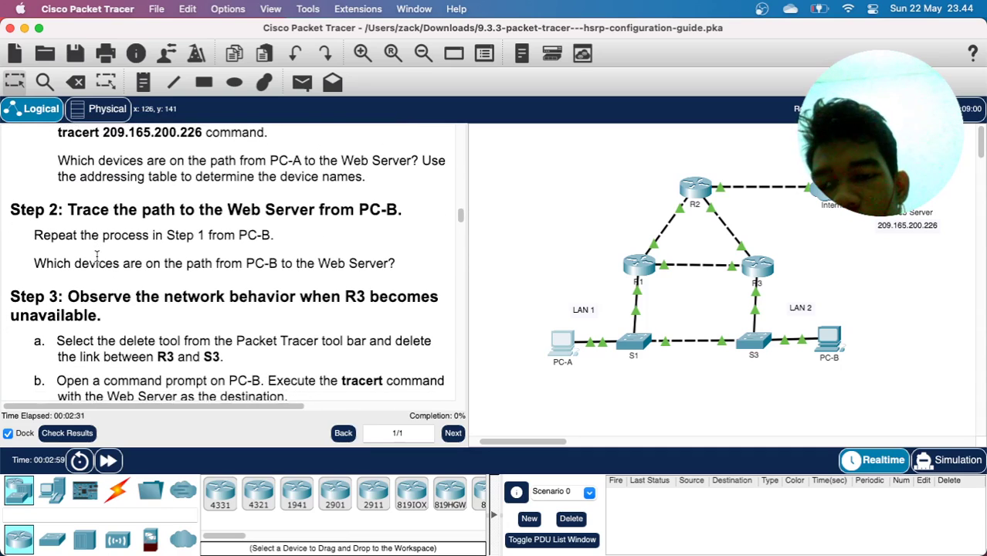
scroll(198, 207, down, 1)
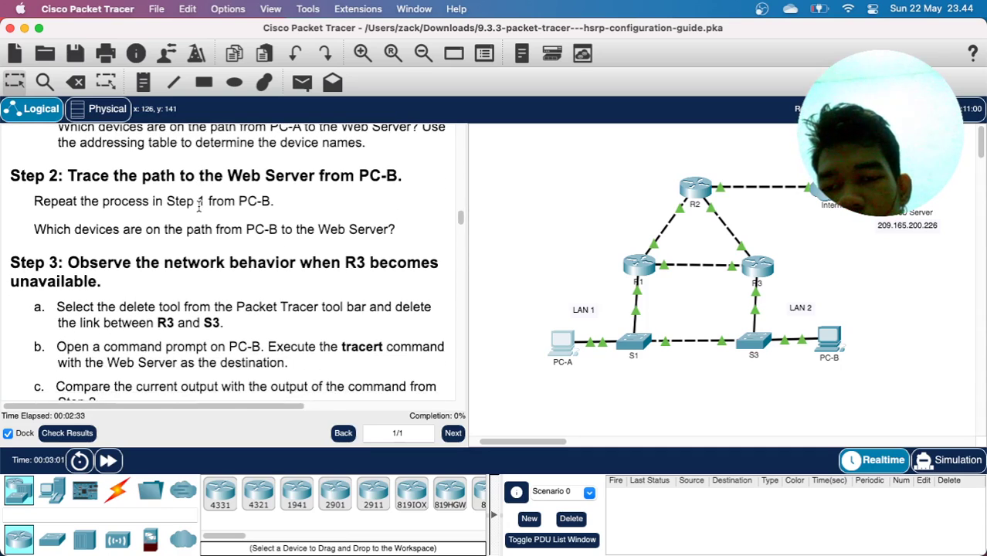
- Open a command prompt on PC-B and trace the path to the Web Server with tracert 209.165.200.226
scroll(294, 231, down, 1)
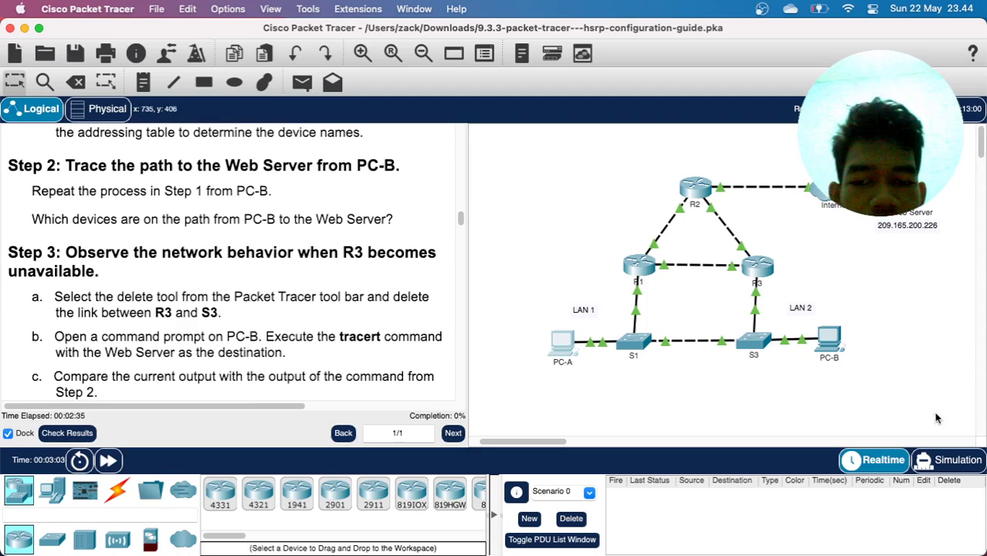
click(830, 345)
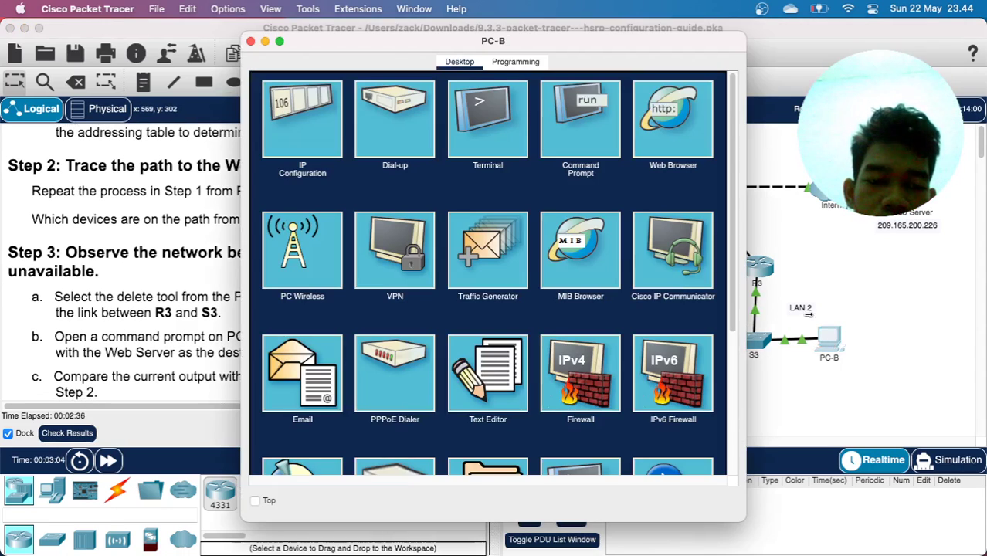
click(581, 121)
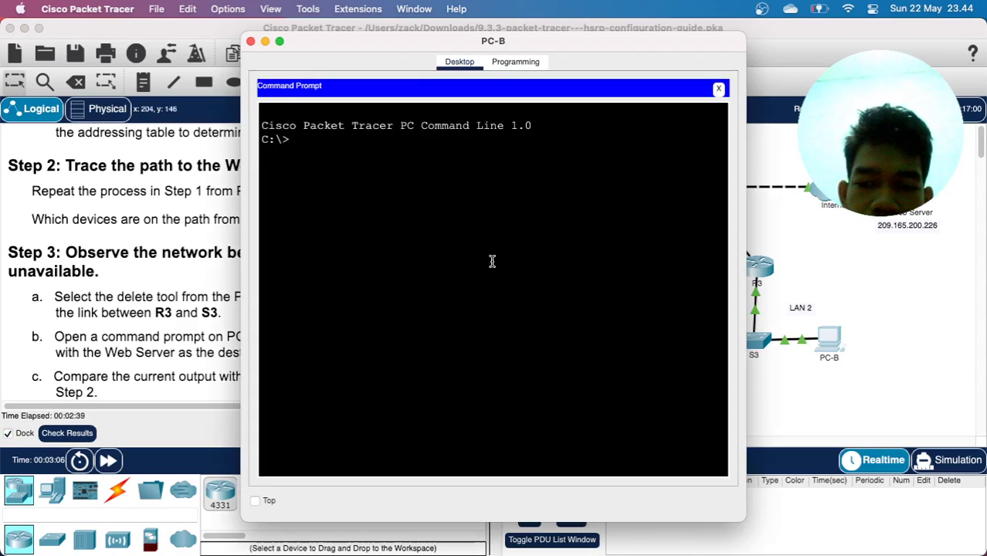
text(tracert )
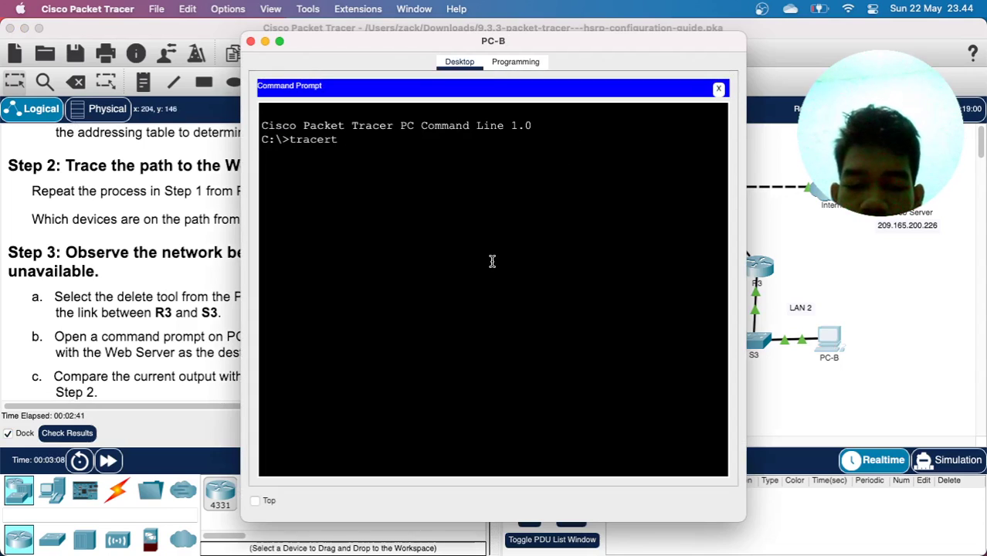
text(209.1)
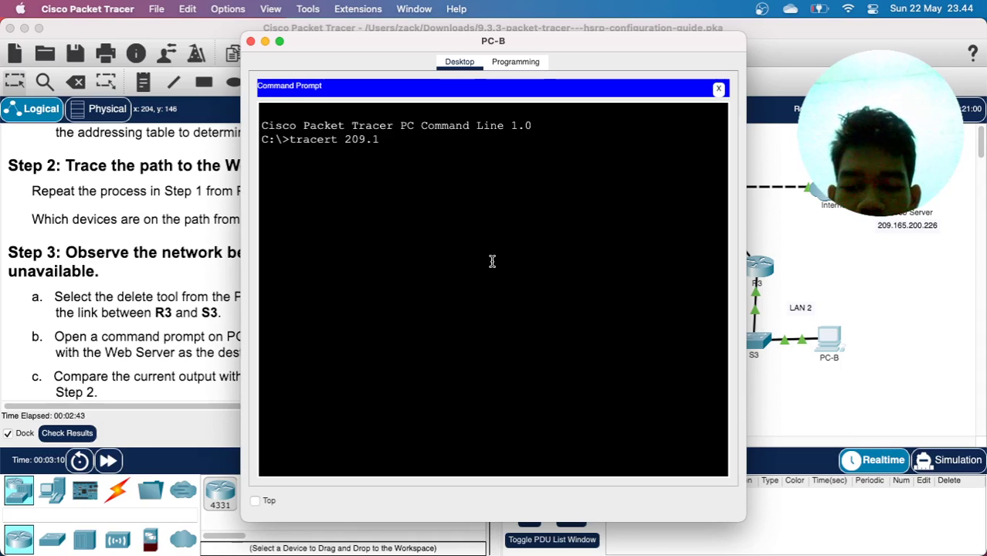
text(65.20)
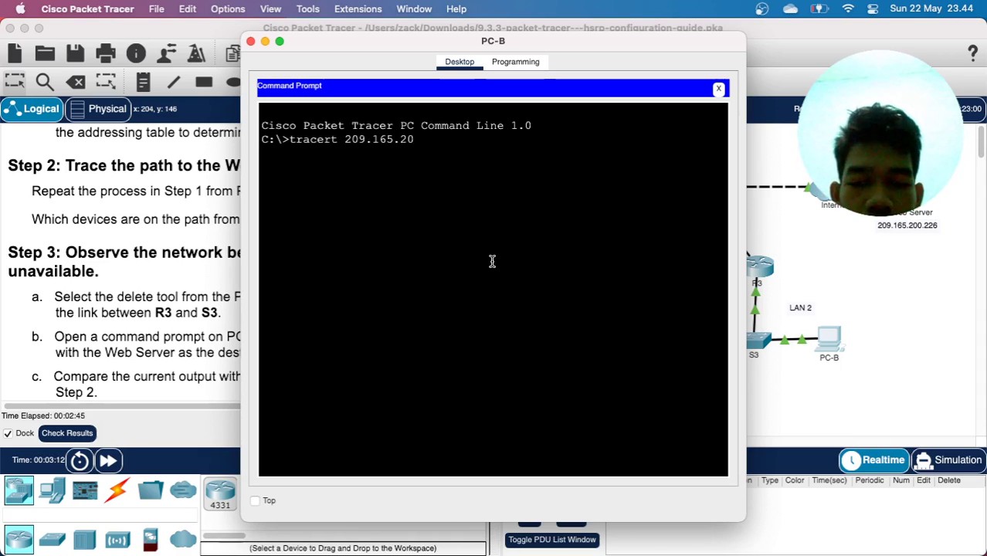
text(0.226)
key(Return)
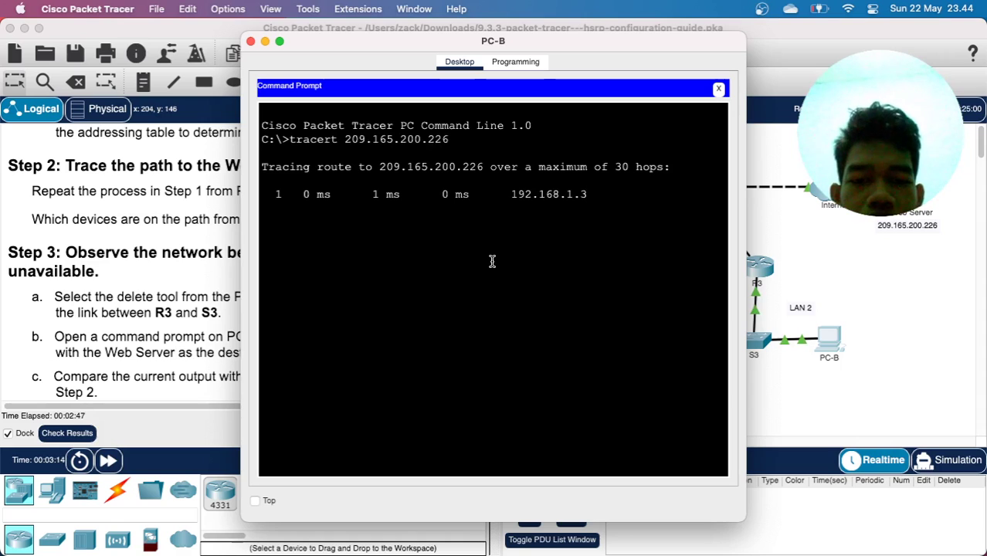
- Place the PC-B window beside the guide, compare its traced hops with the addressing table, and close the window
drag(490, 39, 645, 37)
scroll(177, 282, up, 15)
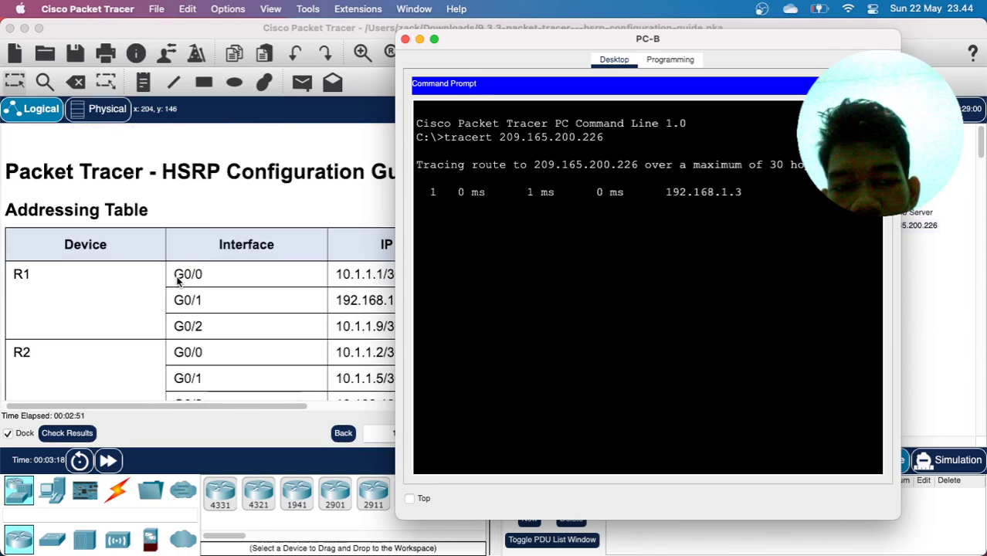
scroll(177, 282, down, 2)
scroll(177, 282, right, 5)
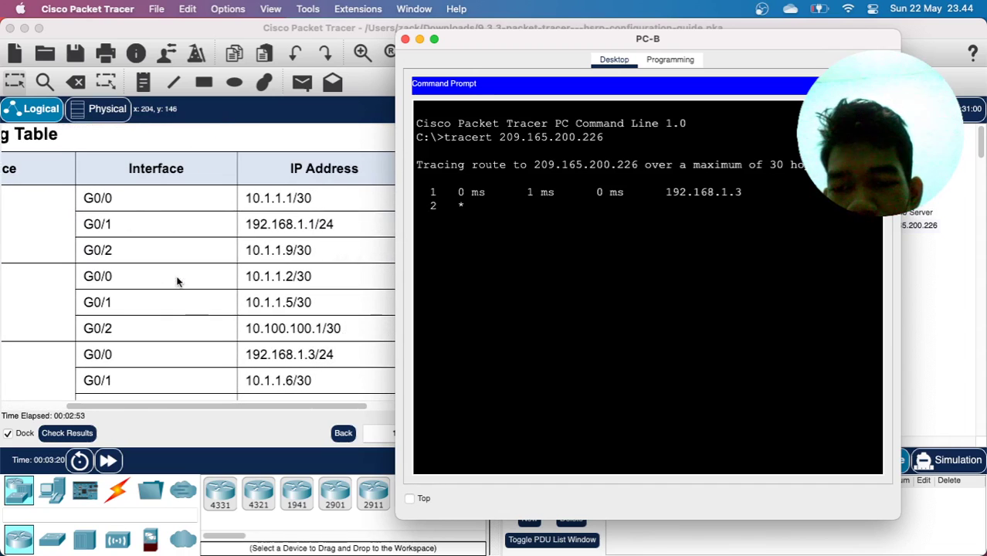
scroll(250, 270, down, 5)
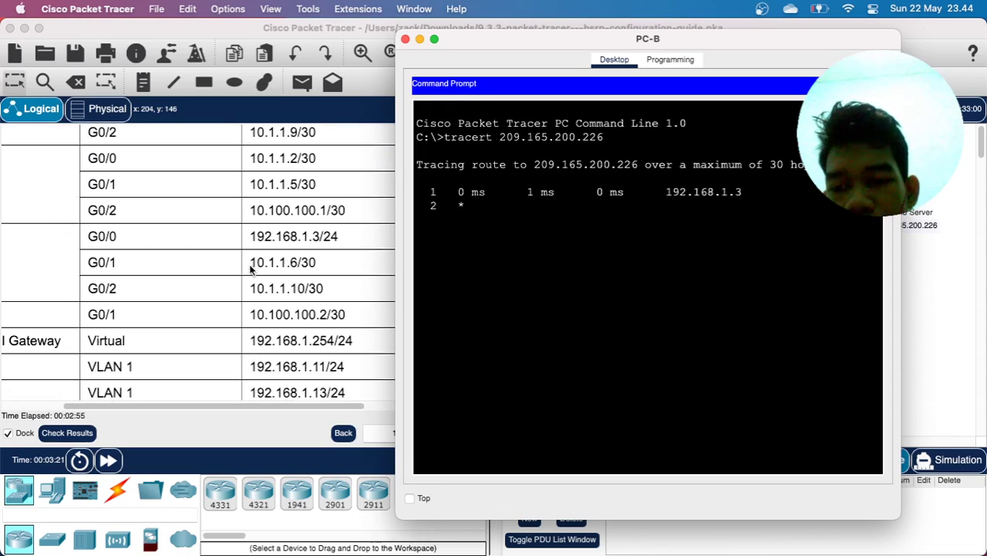
scroll(179, 244, left, 5)
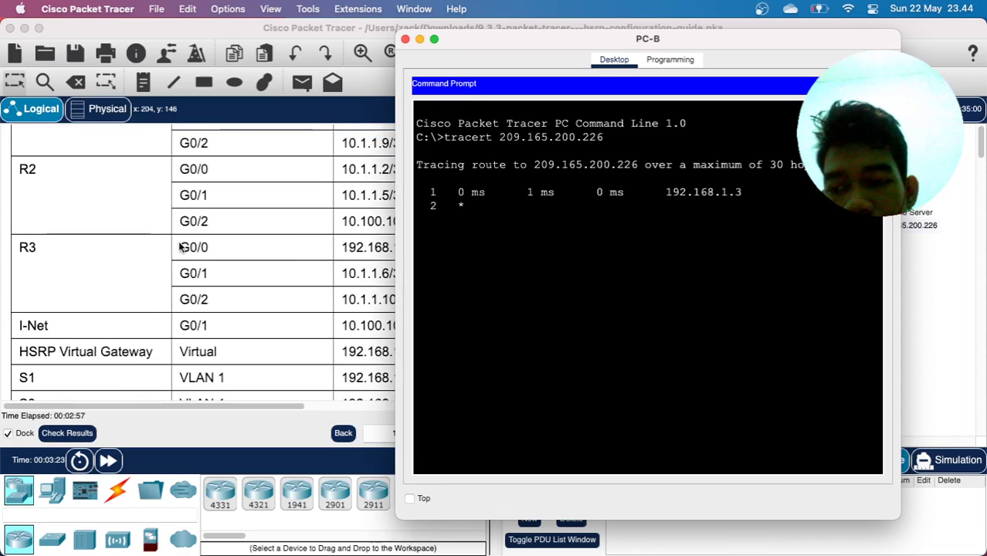
scroll(178, 245, right, 2)
scroll(179, 244, left, 2)
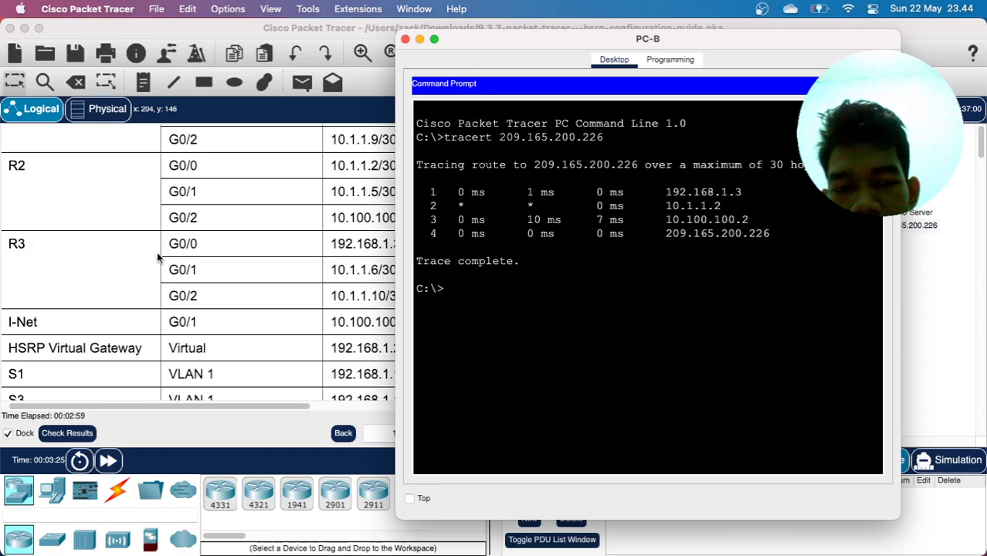
scroll(159, 257, right, 3)
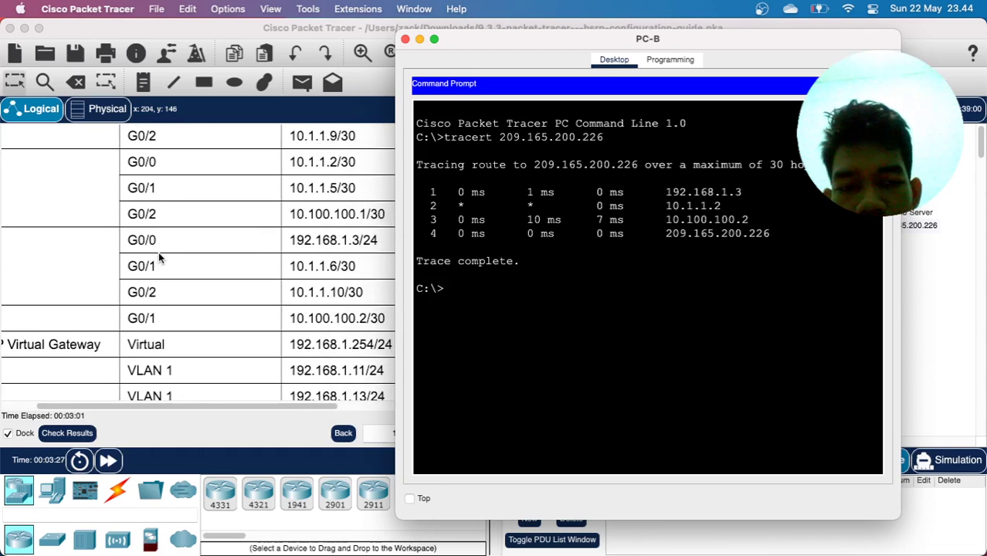
scroll(159, 257, up, 4)
scroll(159, 257, left, 3)
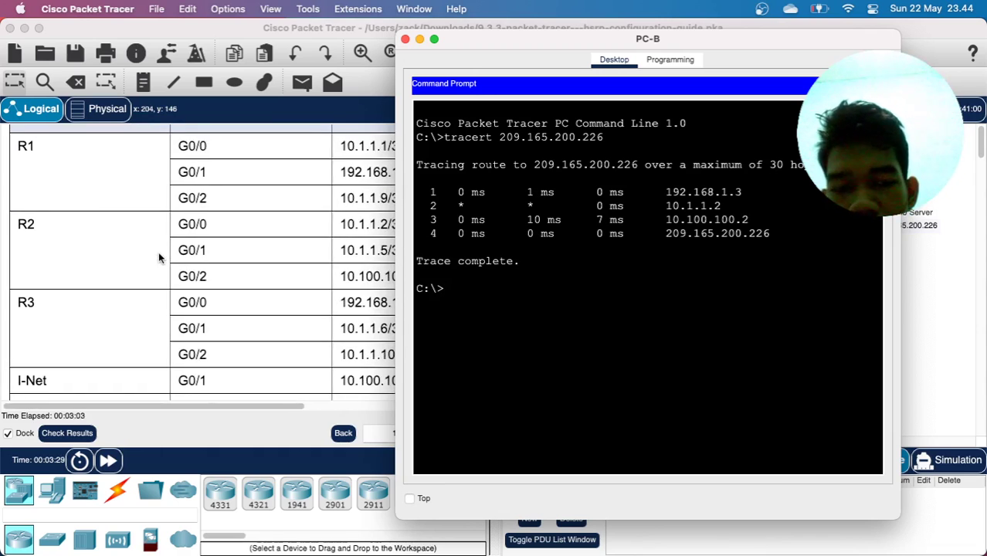
scroll(159, 257, right, 5)
scroll(158, 258, down, 4)
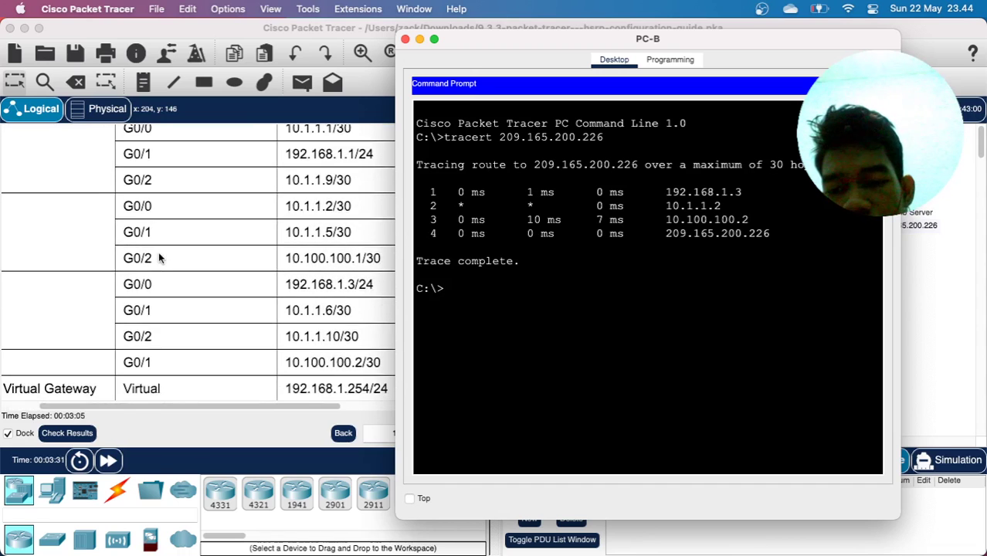
scroll(158, 257, left, 4)
scroll(159, 257, down, 2)
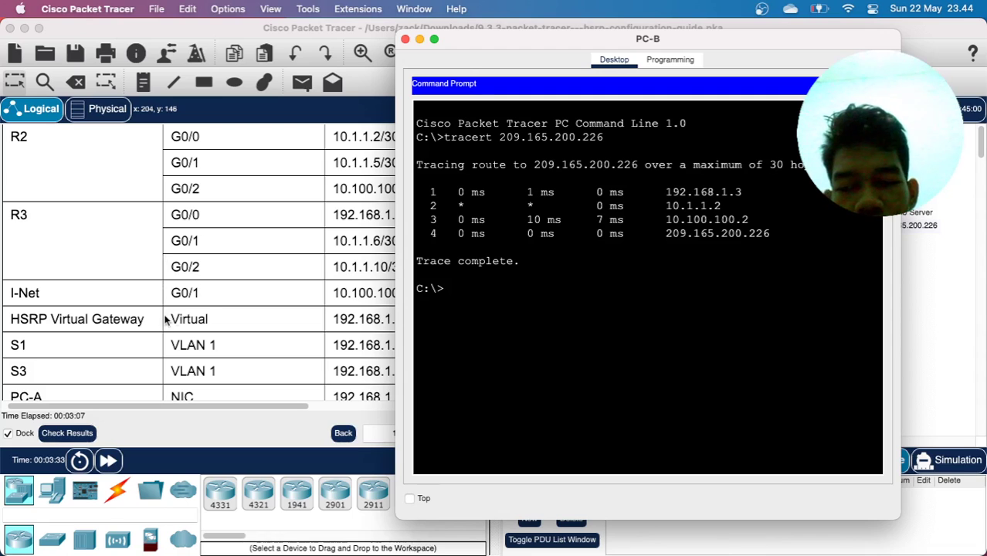
key(super+w)
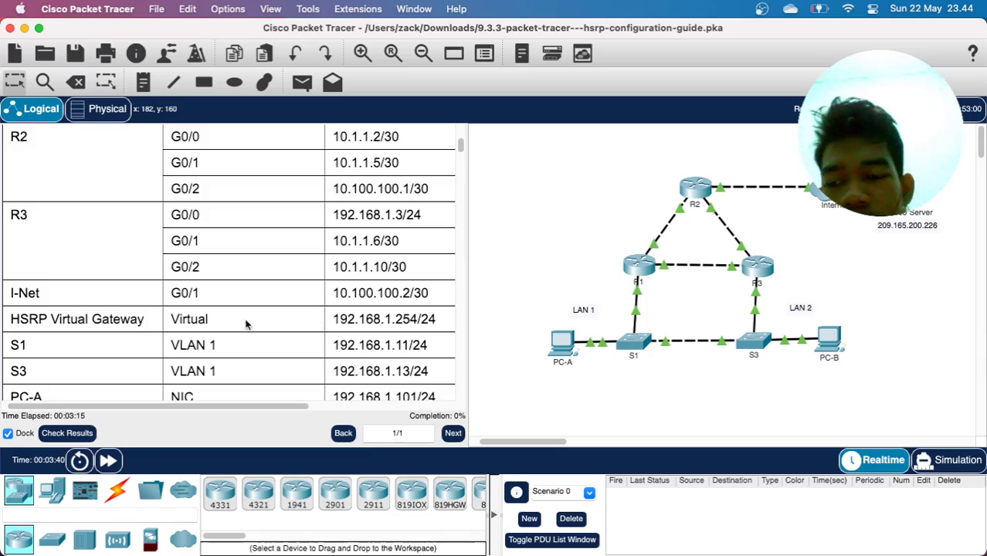
- Follow the guide's Part 1 Step 3a by deleting the link between R3 and S3, and return to the Select tool
scroll(229, 325, down, 10)
scroll(226, 319, down, 15)
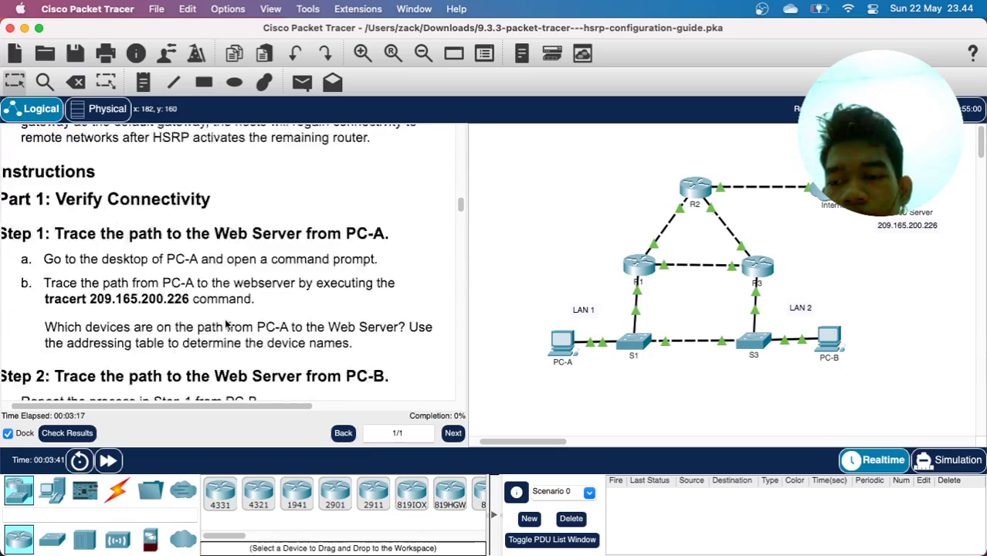
scroll(226, 319, down, 5)
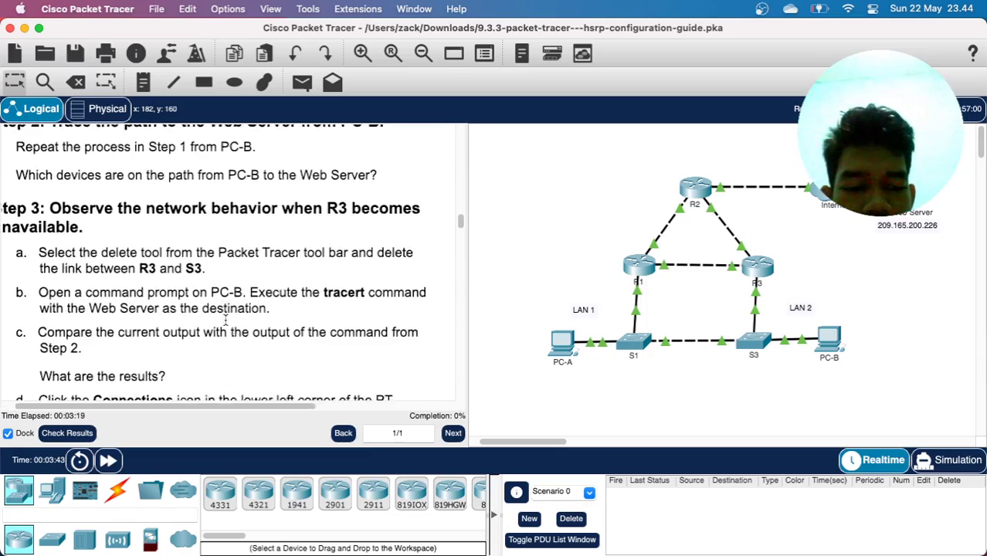
scroll(225, 319, down, 1)
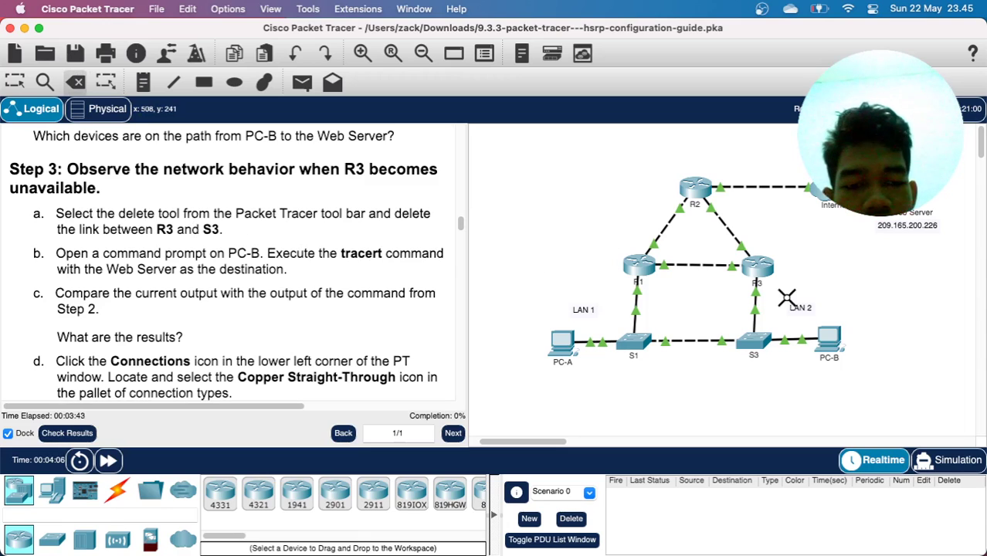
click(753, 302)
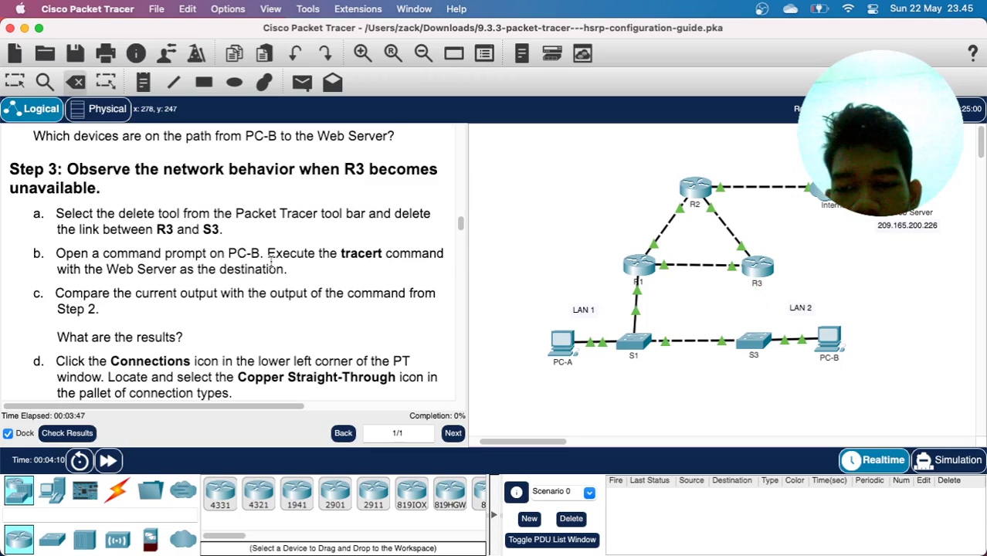
click(19, 84)
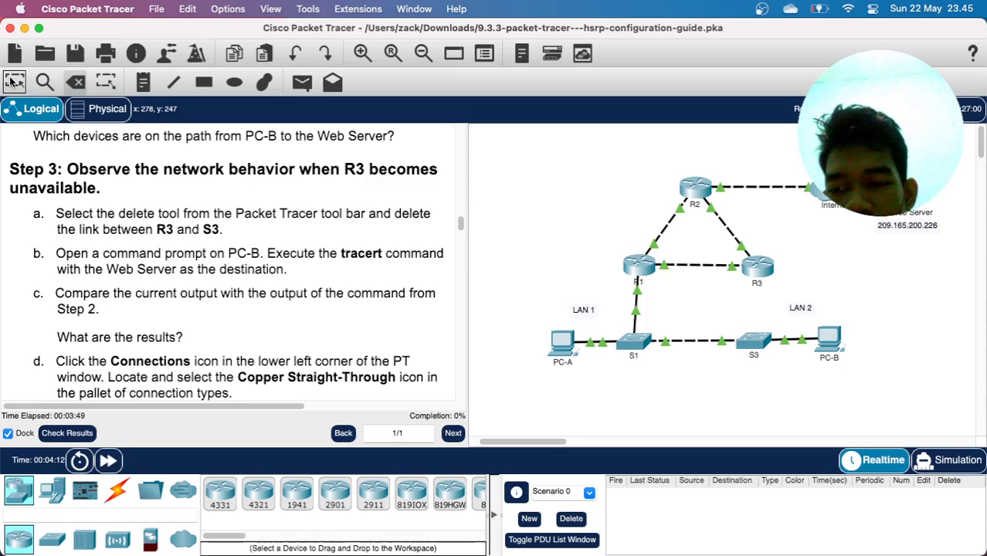
- Fast-forward the network time and rerun tracert 209.165.200.226 in PC-B's command prompt
click(109, 459)
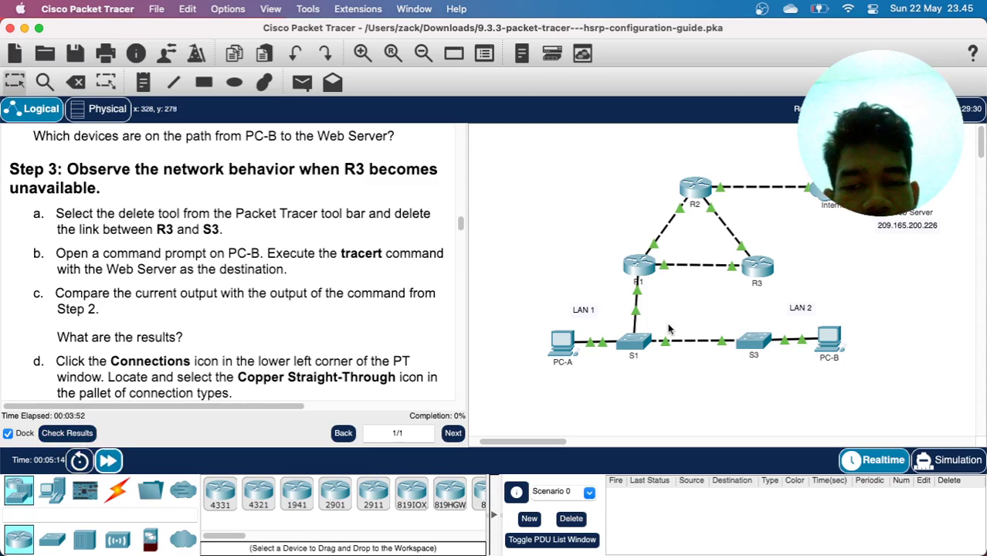
click(109, 460)
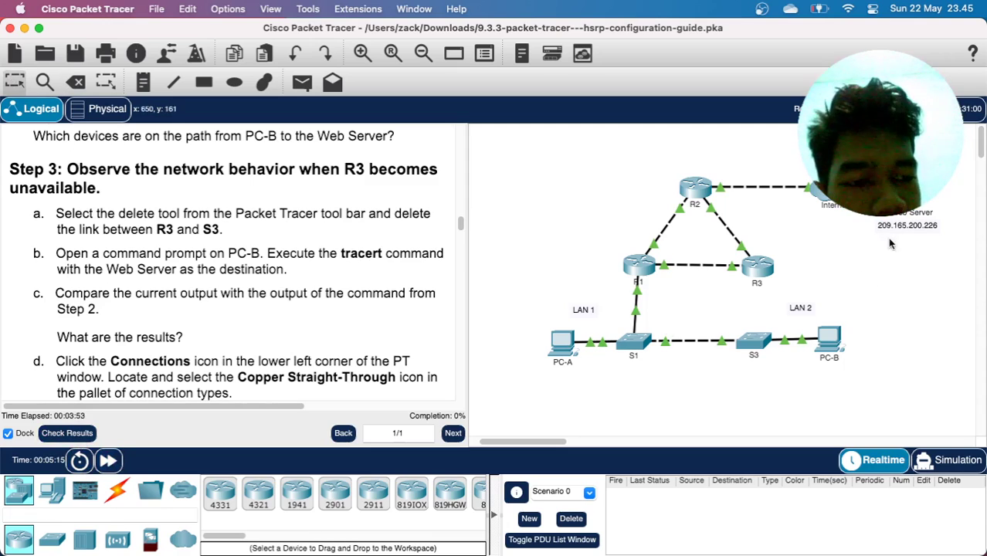
click(824, 339)
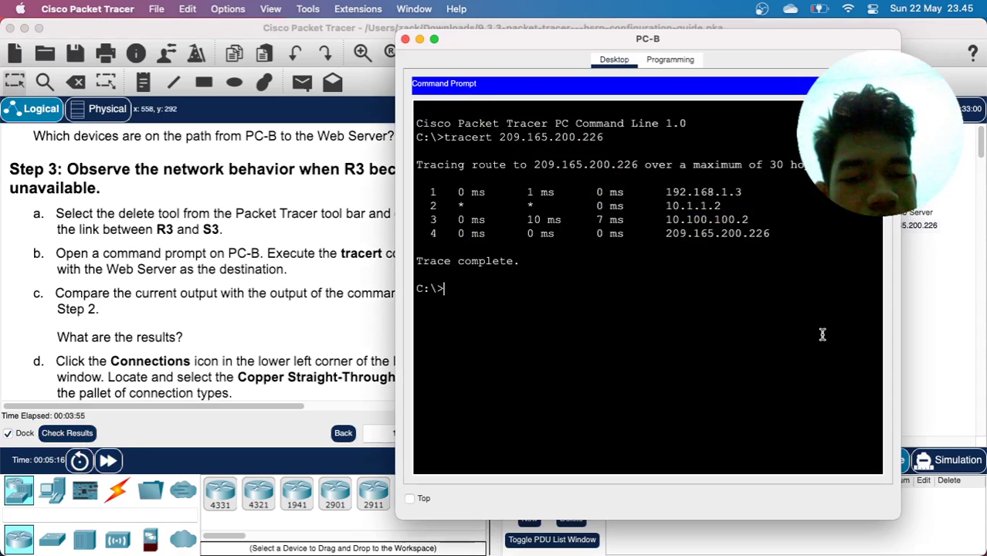
key(Up)
key(Return)
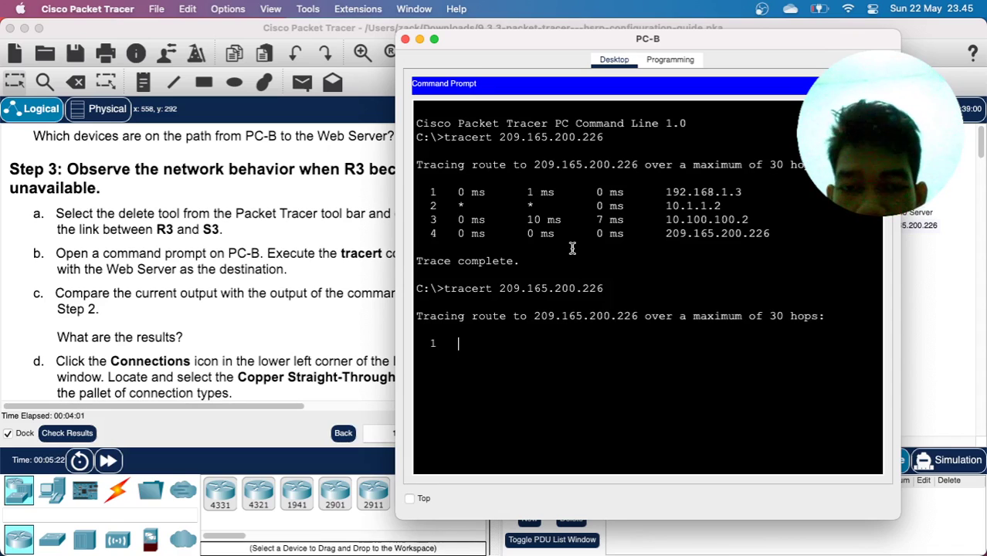
- Move the PC-B window clear of the guide text and fast-forward the network time until the trace completes
drag(563, 37, 597, 35)
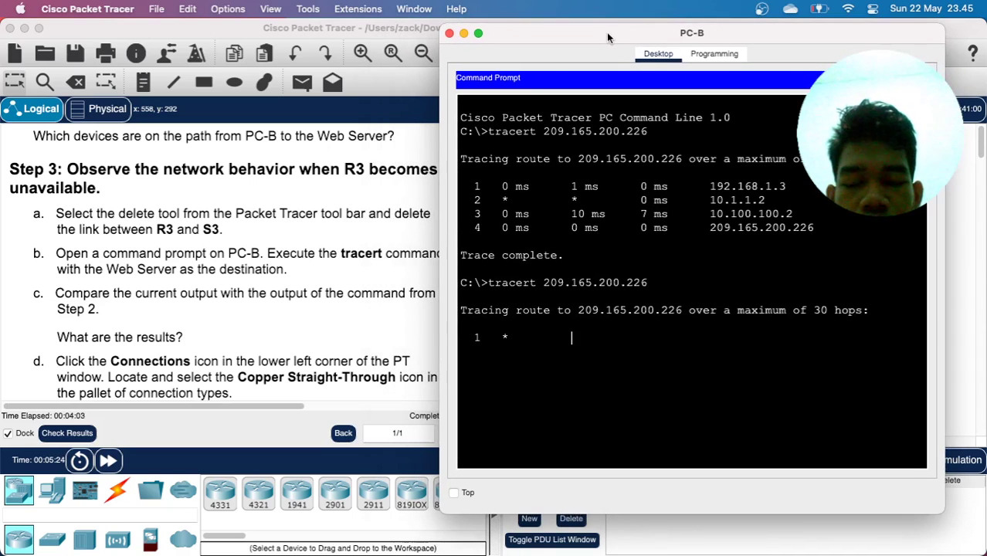
click(110, 461)
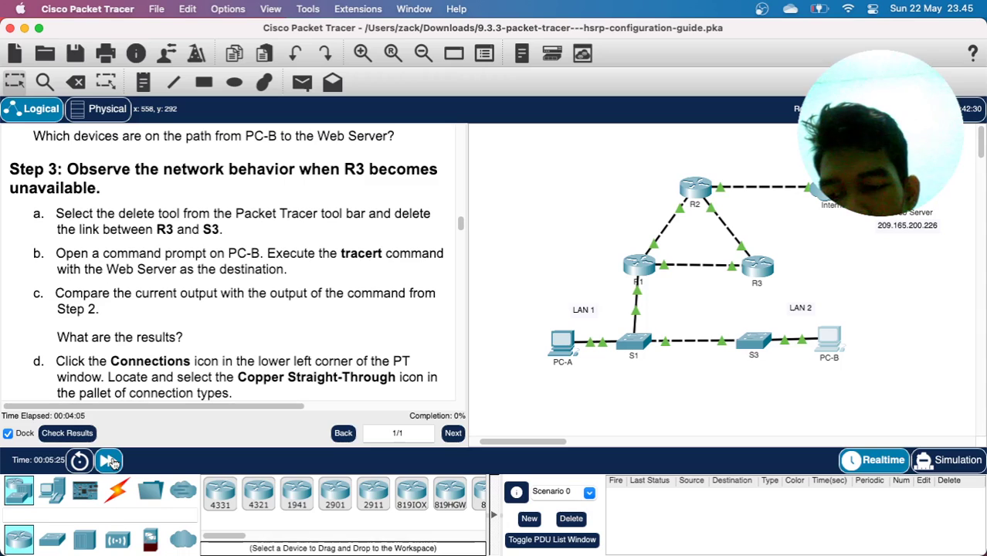
click(109, 461)
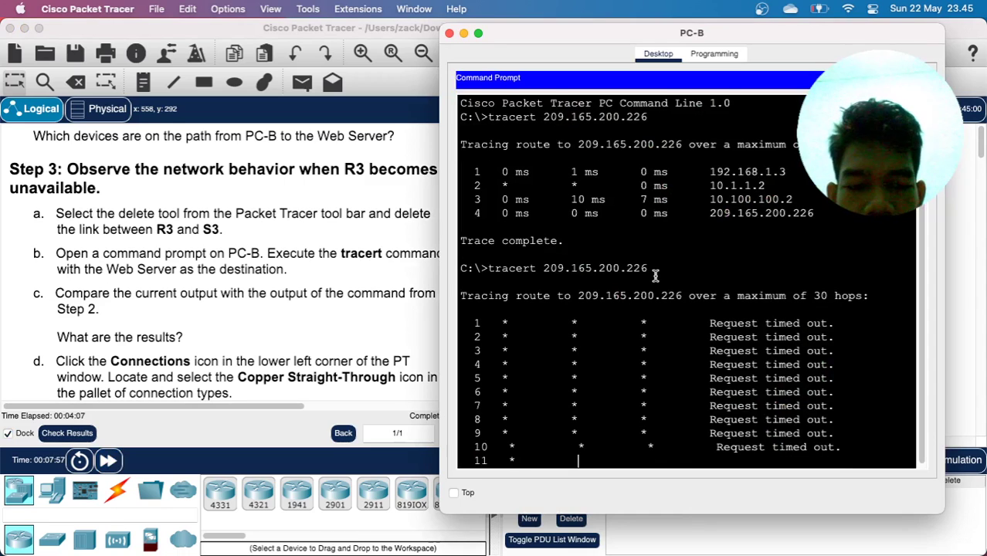
click(109, 462)
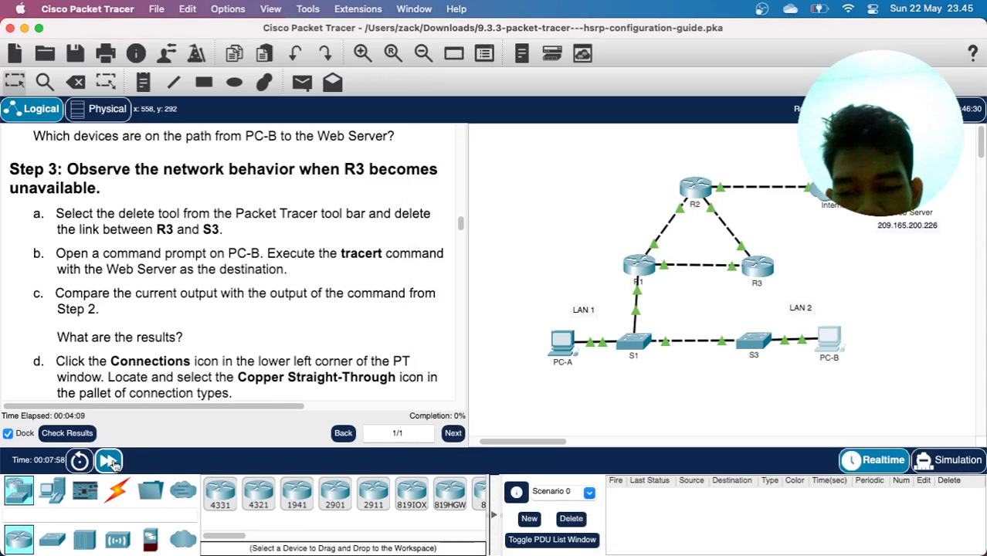
click(109, 462)
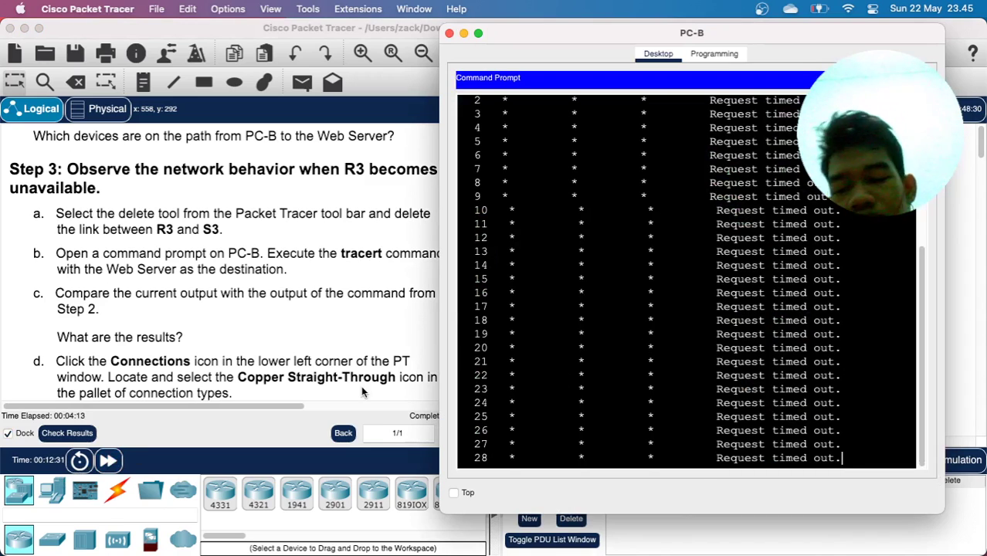
click(118, 462)
click(110, 461)
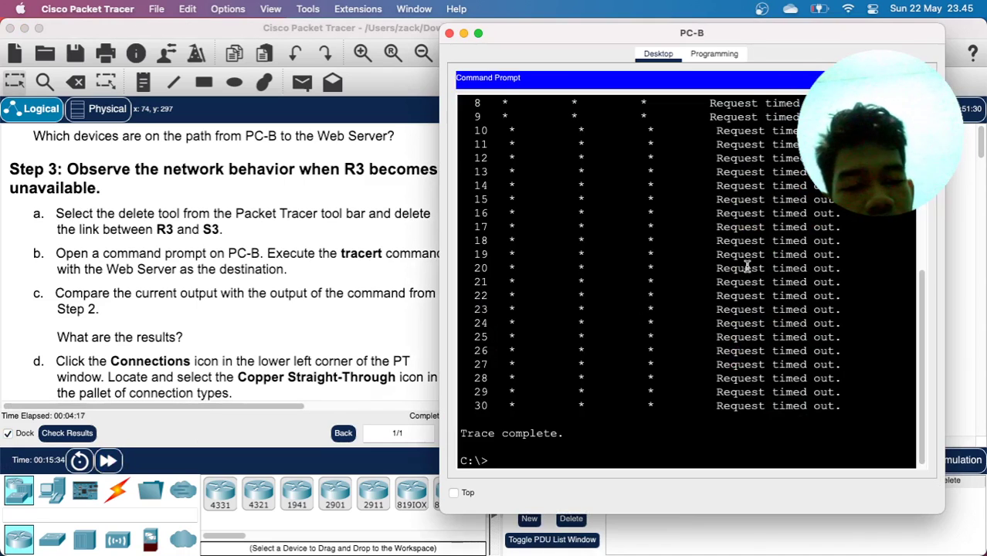
- Review PC-B's new trace against the Step 2 output and read the guide's instructions for reconnecting S3 to R3
scroll(746, 265, up, 10)
scroll(747, 266, down, 5)
scroll(747, 266, down, 3)
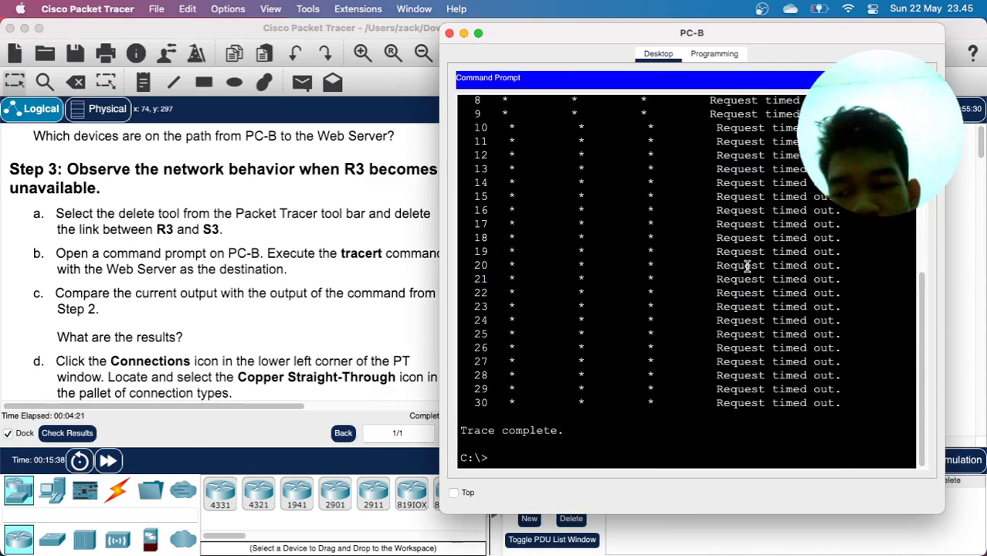
click(294, 267)
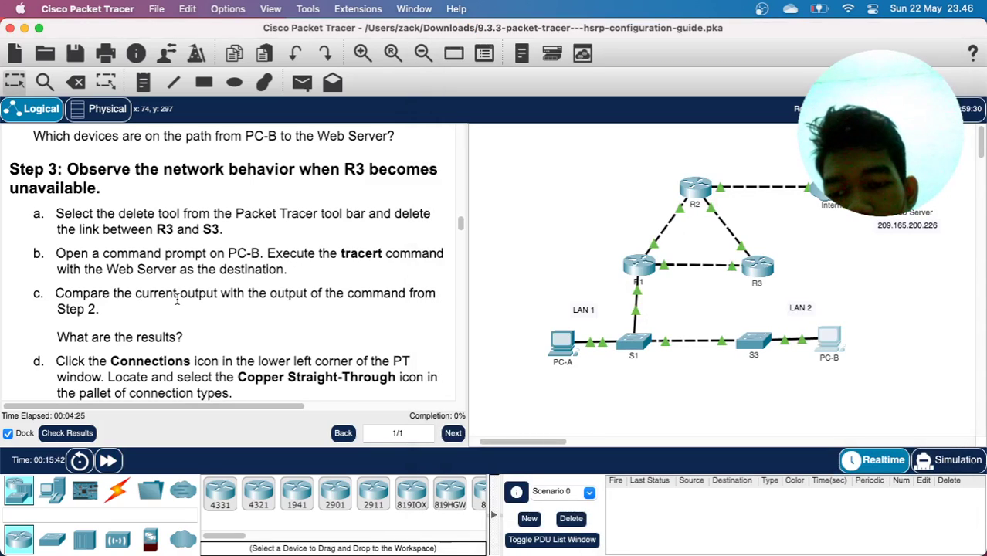
drag(245, 293, 309, 293)
scroll(284, 294, down, 3)
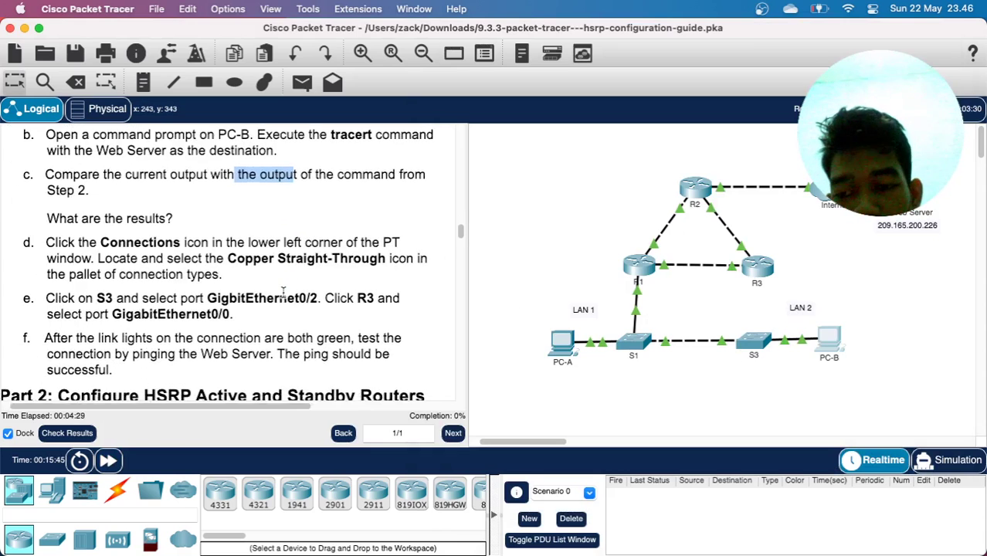
- Connect S3's GigabitEthernet0/2 to R3's GigabitEthernet0/0 with a Copper Straight-Through cable, following the guide, and fast-forward the network time
scroll(284, 293, left, 1)
click(872, 312)
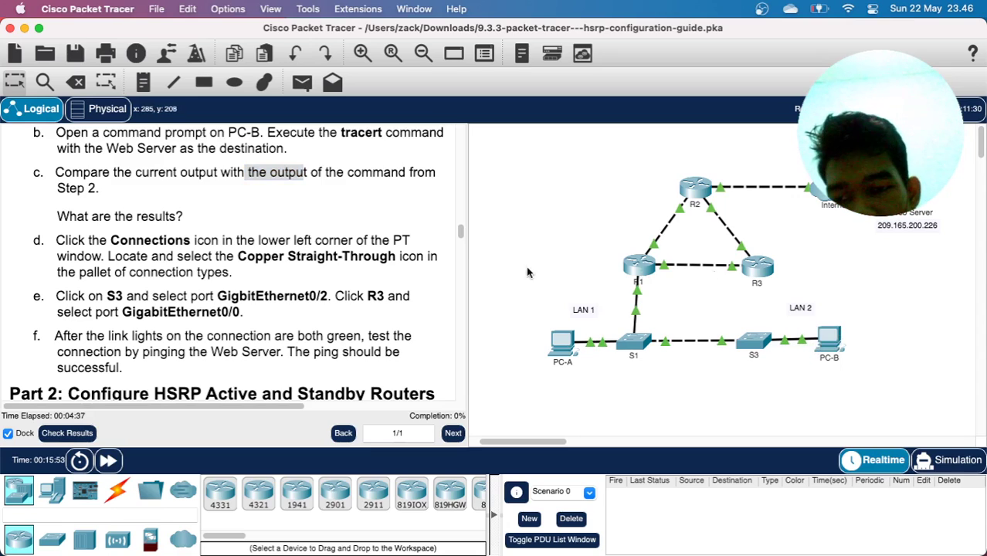
scroll(313, 289, down, 2)
scroll(313, 289, down, 4)
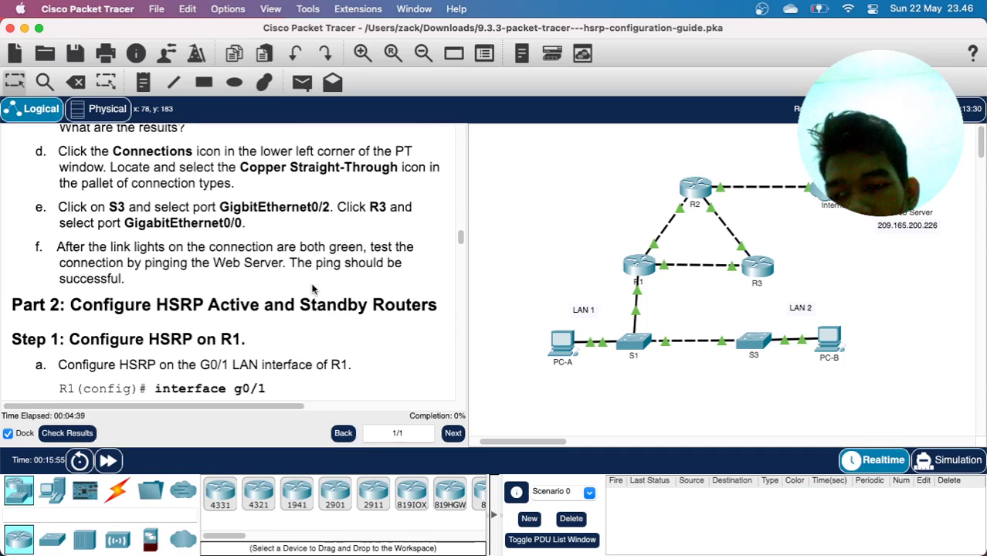
double_click(143, 155)
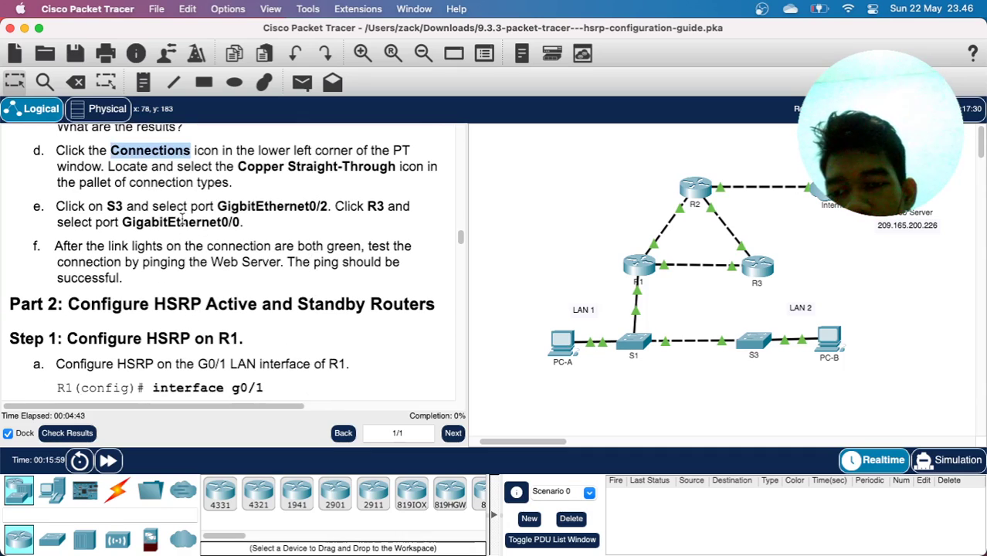
click(115, 501)
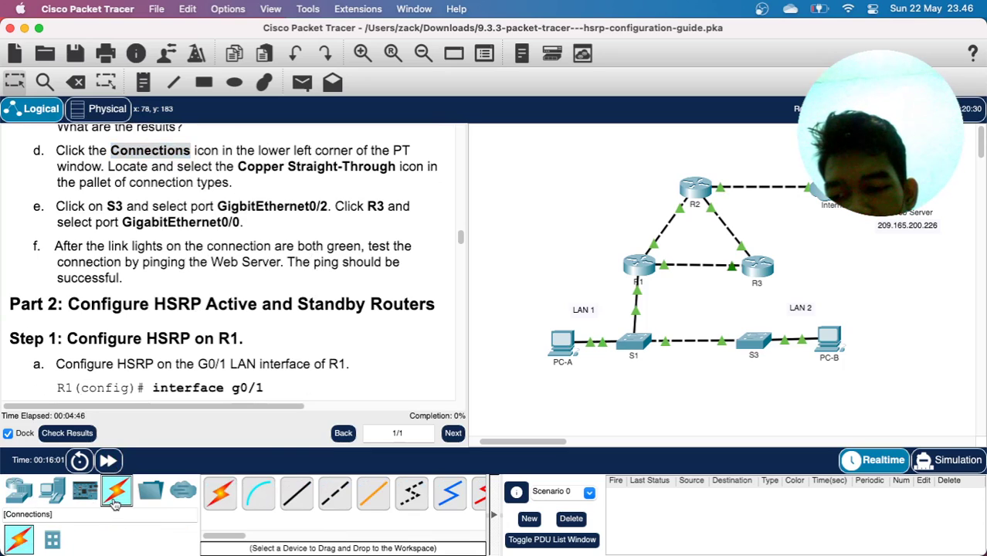
click(293, 497)
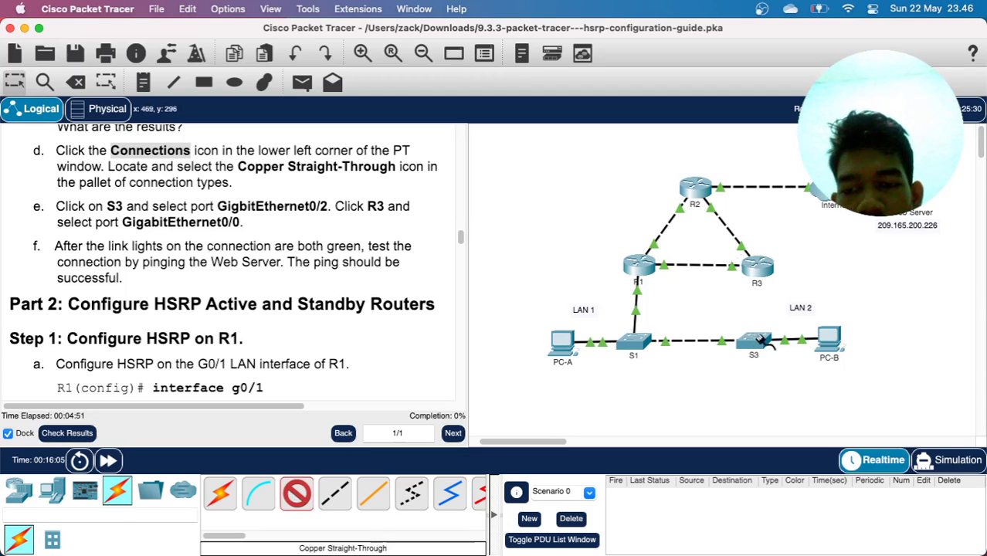
click(755, 342)
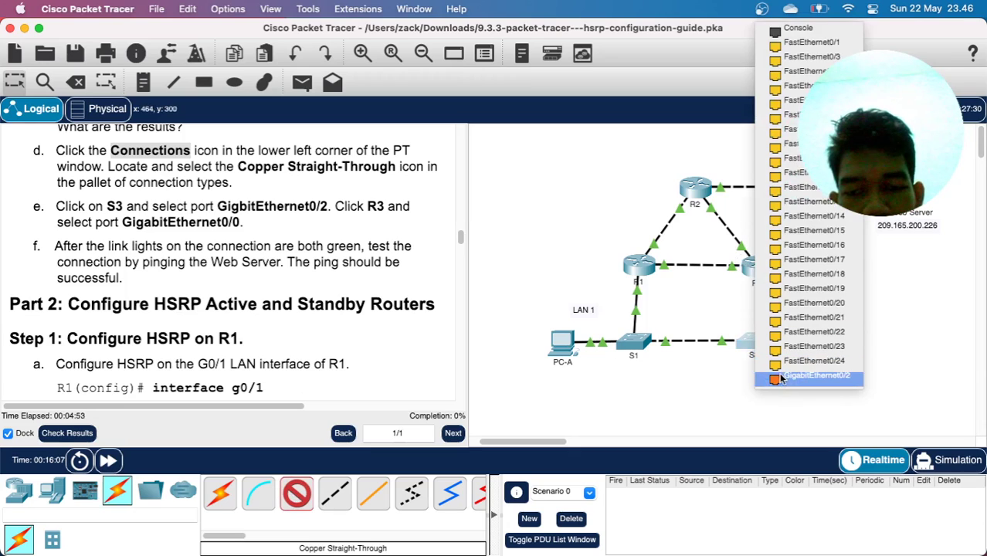
click(779, 377)
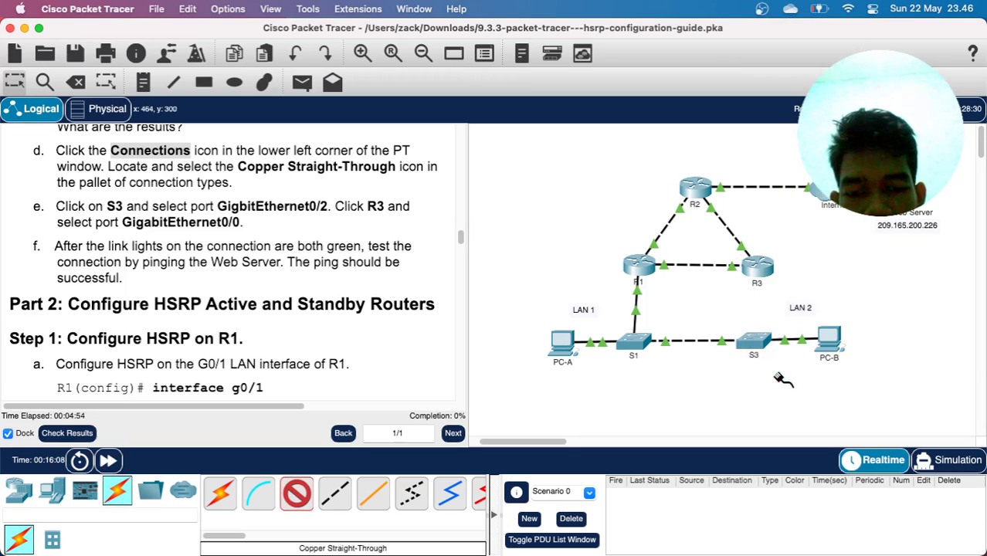
click(756, 267)
click(796, 302)
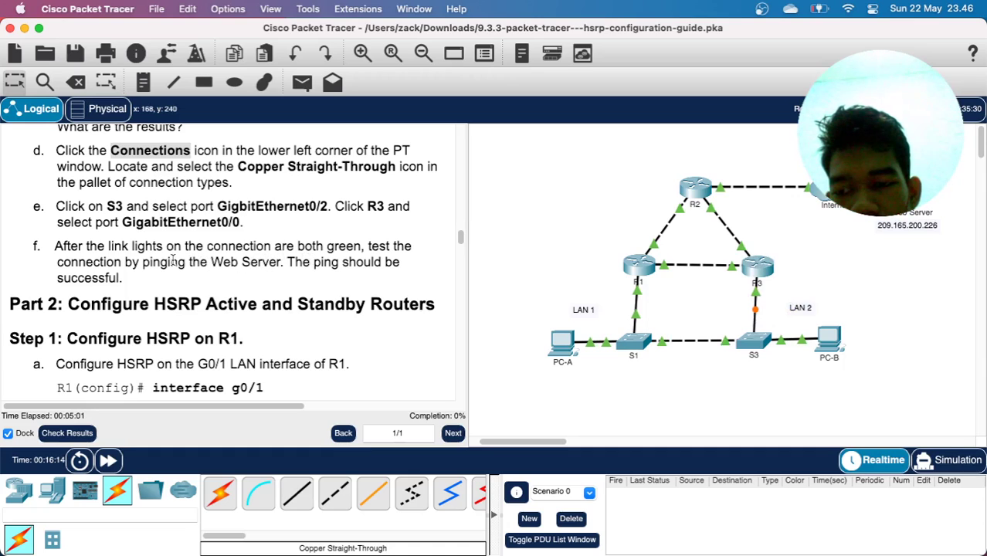
click(109, 461)
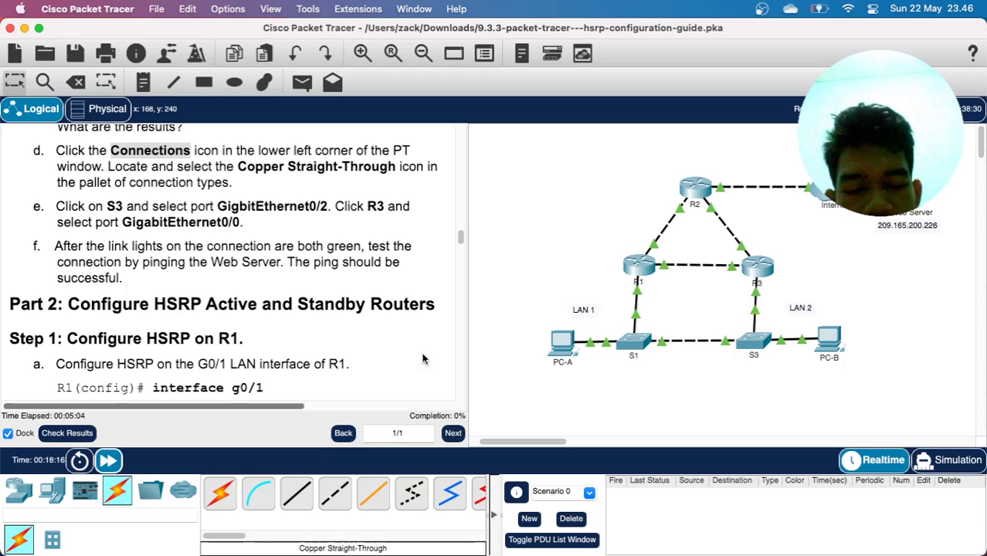
- Test the restored link by pinging the Web Server at 209.165.200.226 from PC-B's command prompt
click(833, 338)
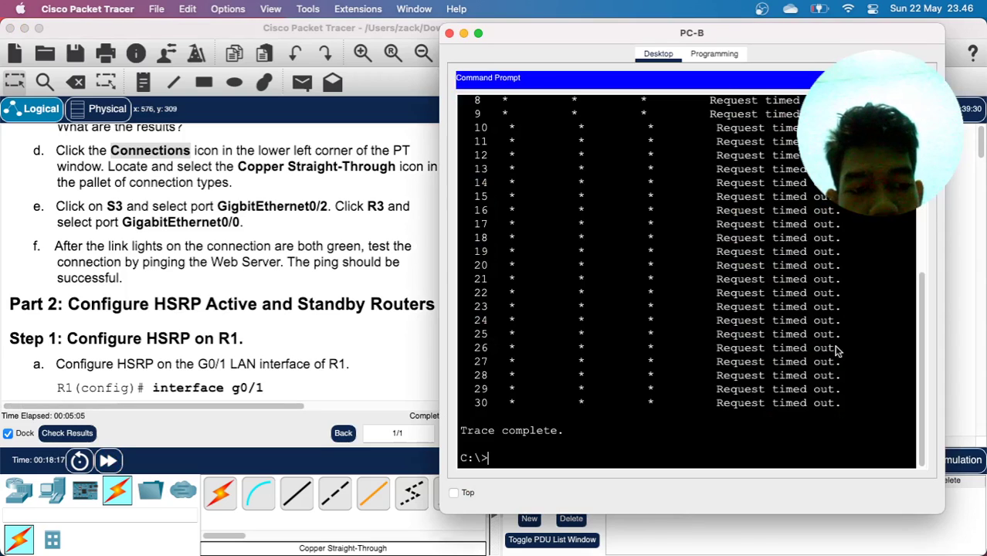
key(Return)
key(Return)
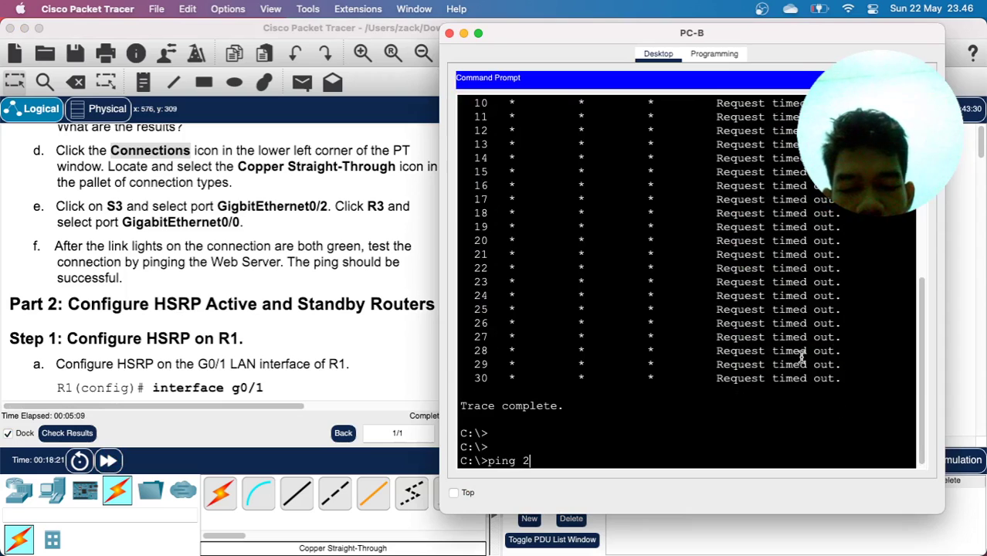
text(ping 20)
scroll(802, 357, up, 1)
scroll(802, 357, down, 1)
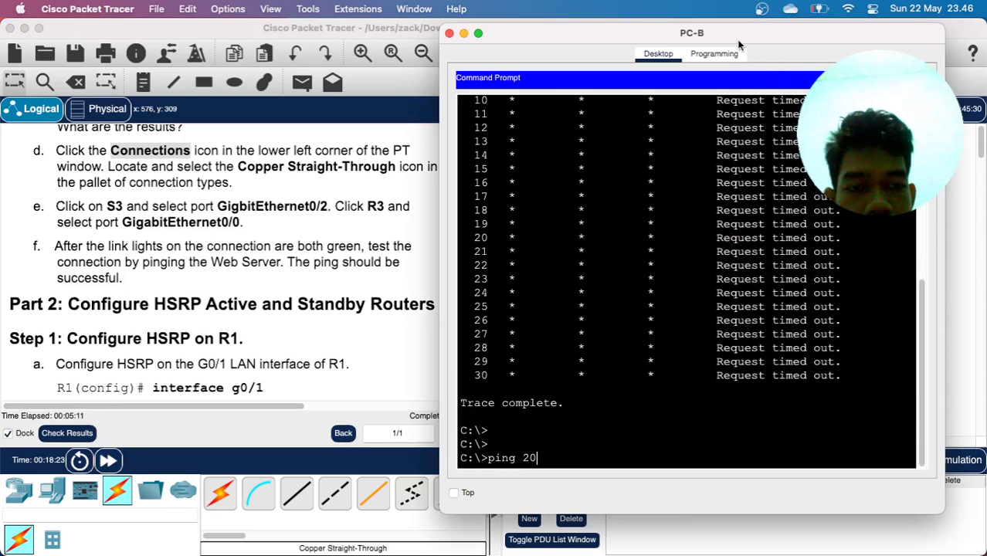
drag(738, 34, 544, 27)
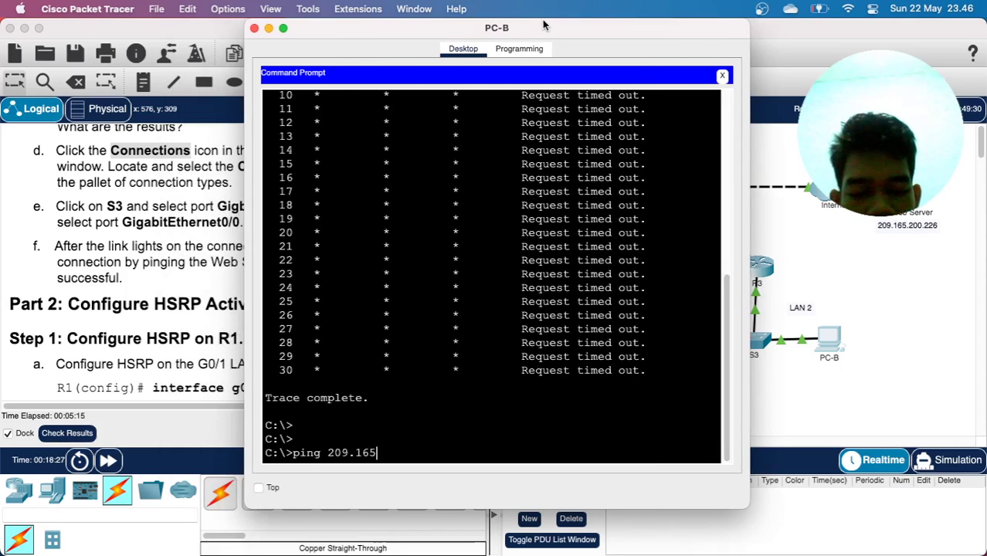
text(9.165.200.22)
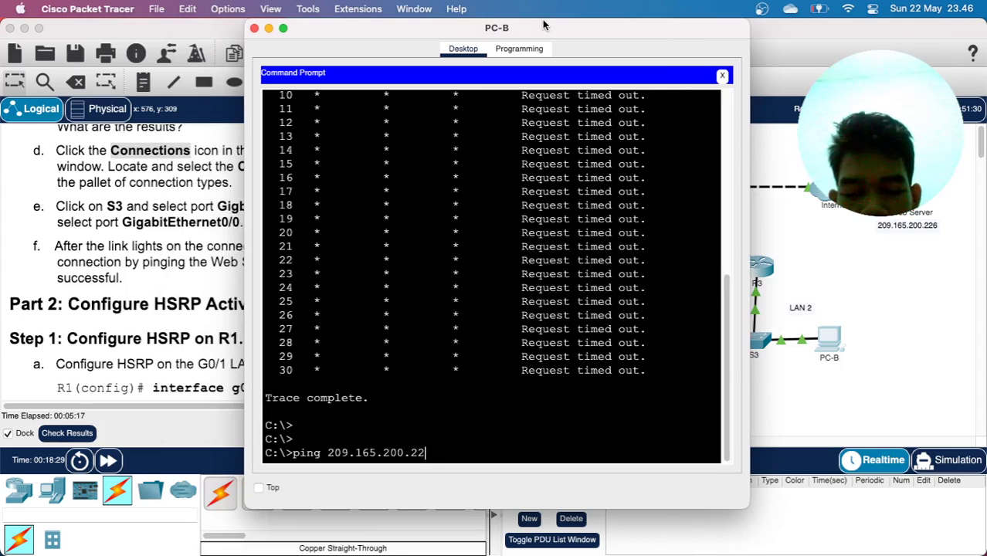
text(6)
key(Return)
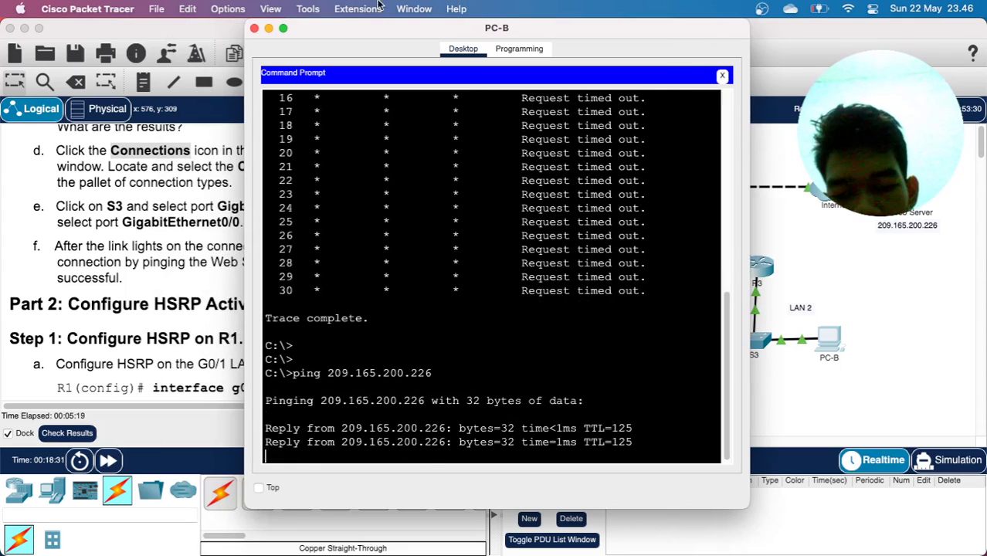
- Read the start of Part 2 Step 1 in the guide and open R1's CLI window clear of the guide text
click(112, 280)
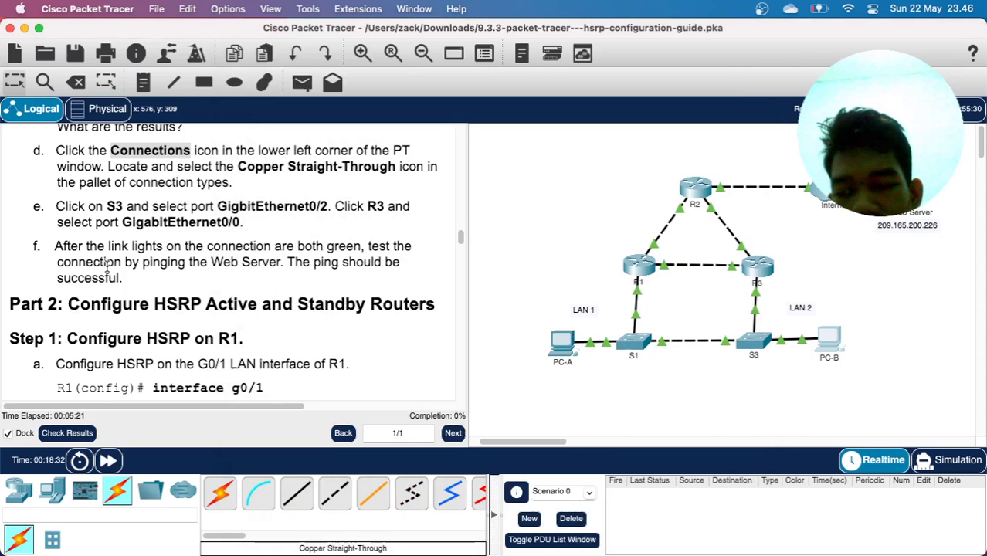
scroll(109, 270, down, 3)
scroll(107, 265, down, 5)
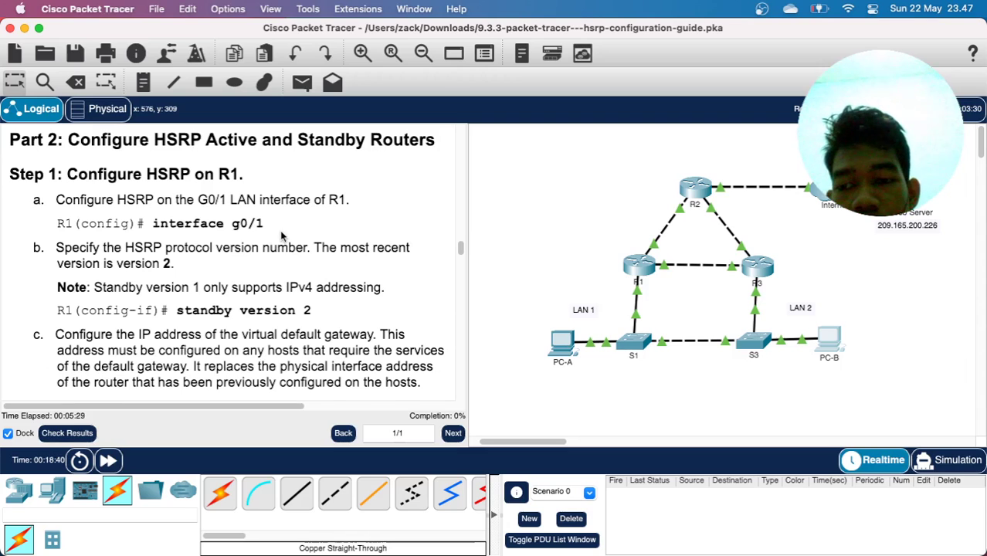
scroll(280, 232, down, 2)
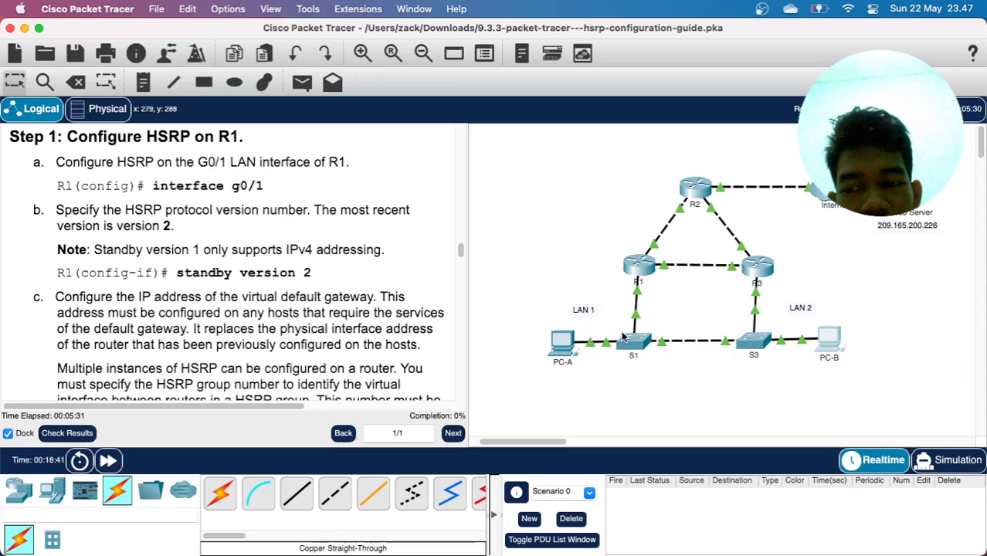
click(635, 271)
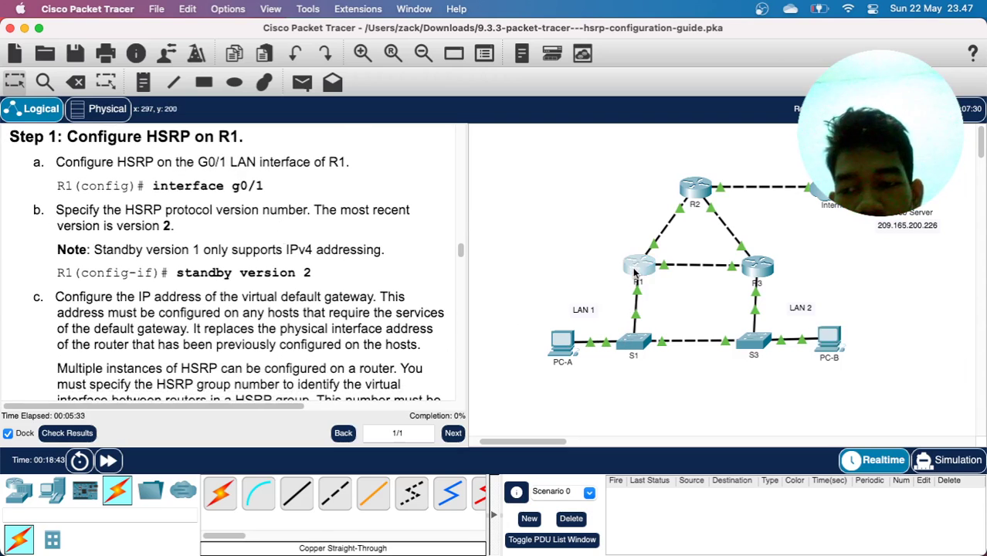
drag(508, 41, 698, 32)
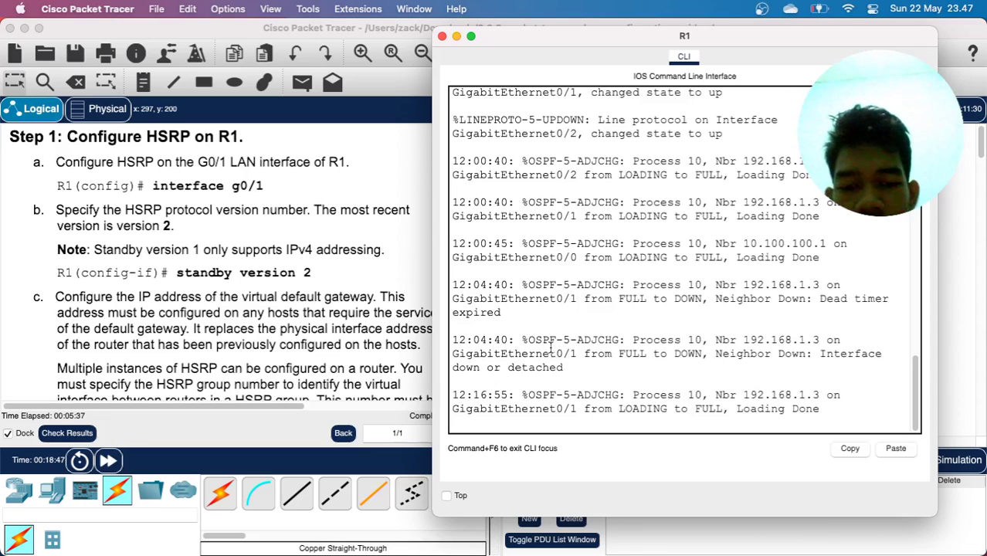
- Enter privileged EXEC and global configuration mode on R1, and access interface g0/1
key(Return)
key(Return)
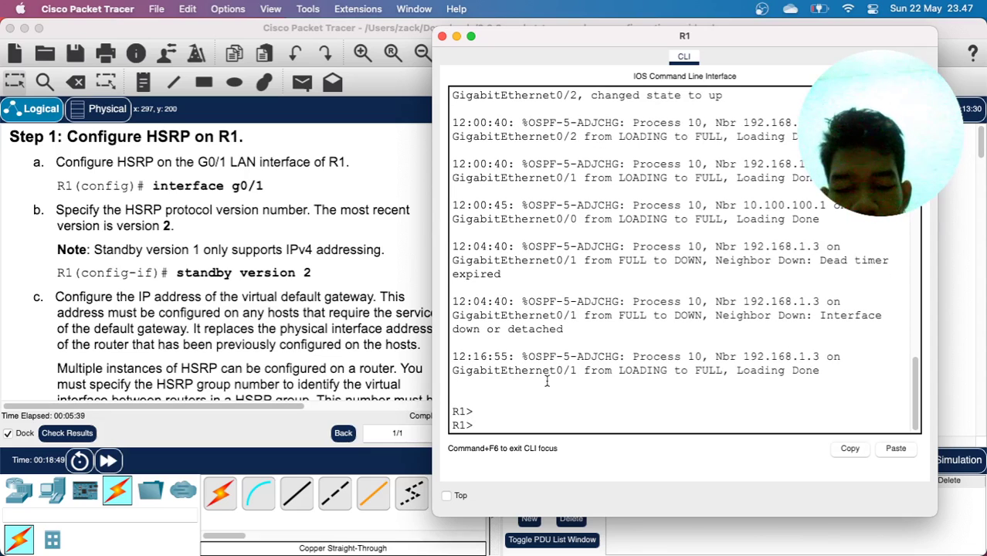
text(en)
key(Return)
text(conf t)
key(Return)
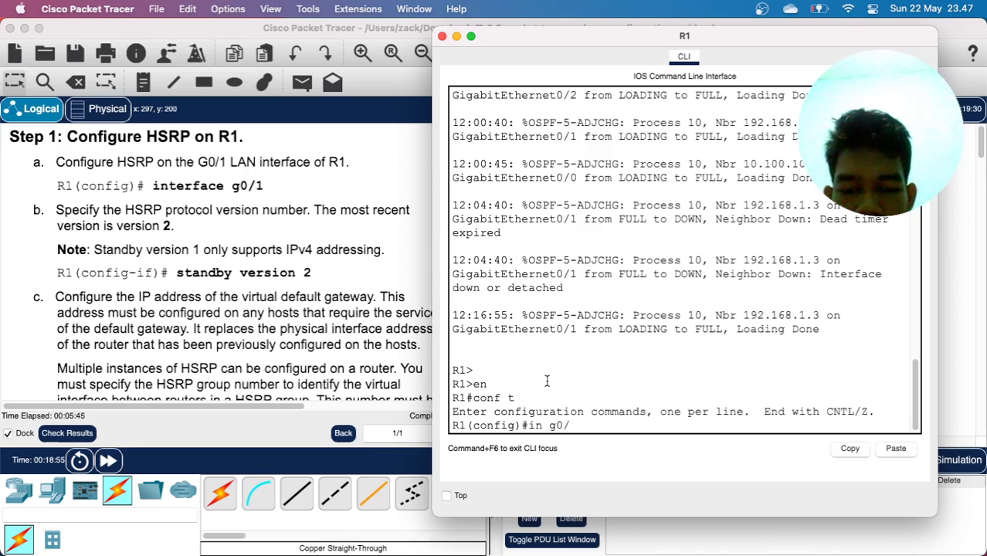
key(Return)
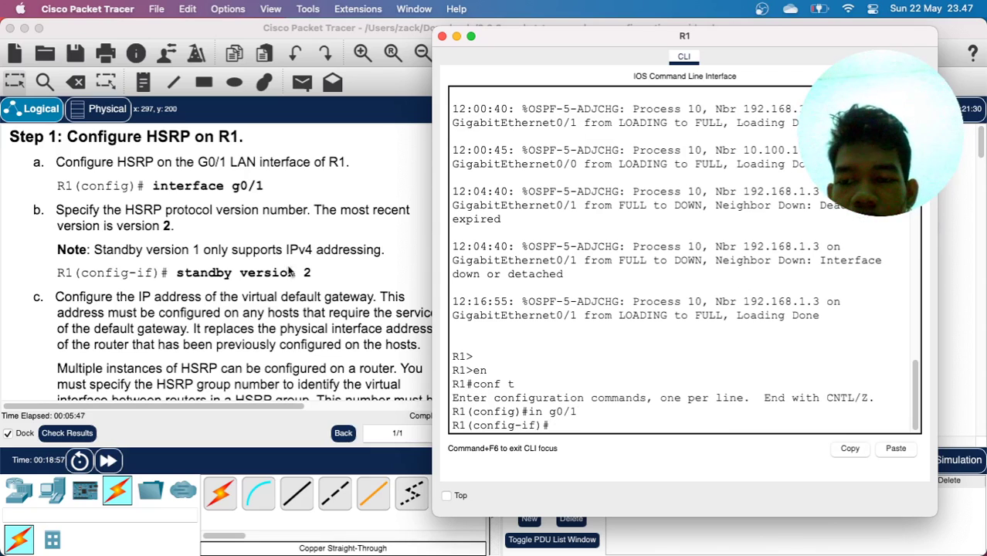
- Set the HSRP protocol on R1's g0/1 interface to version 2 with standby version 2
scroll(206, 213, down, 3)
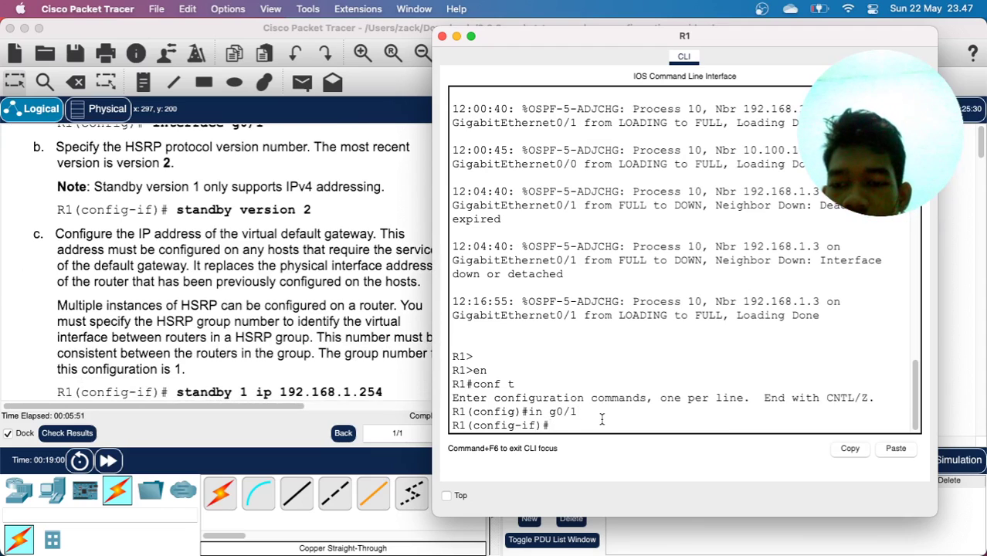
text(sta)
key(Tab)
text(ver)
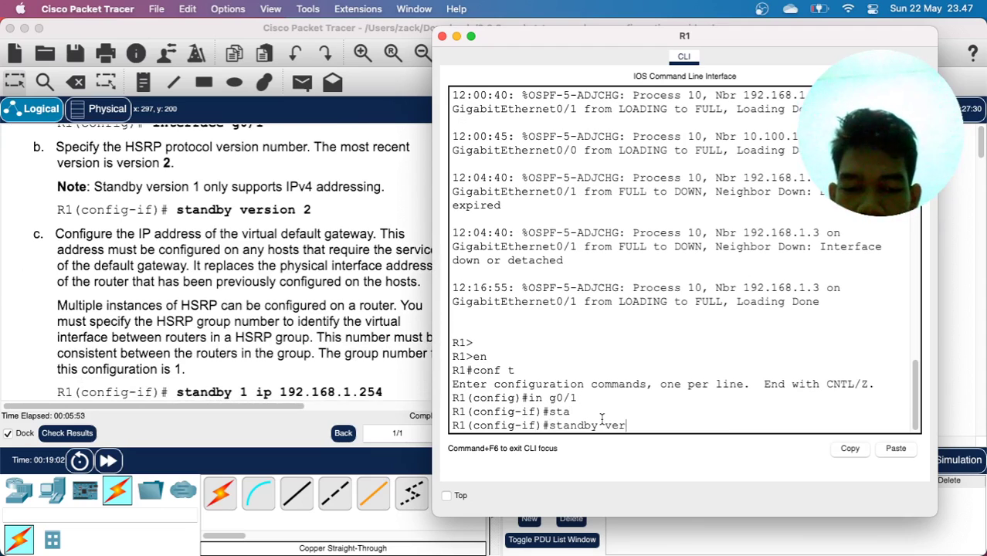
key(Tab)
text(2)
key(Return)
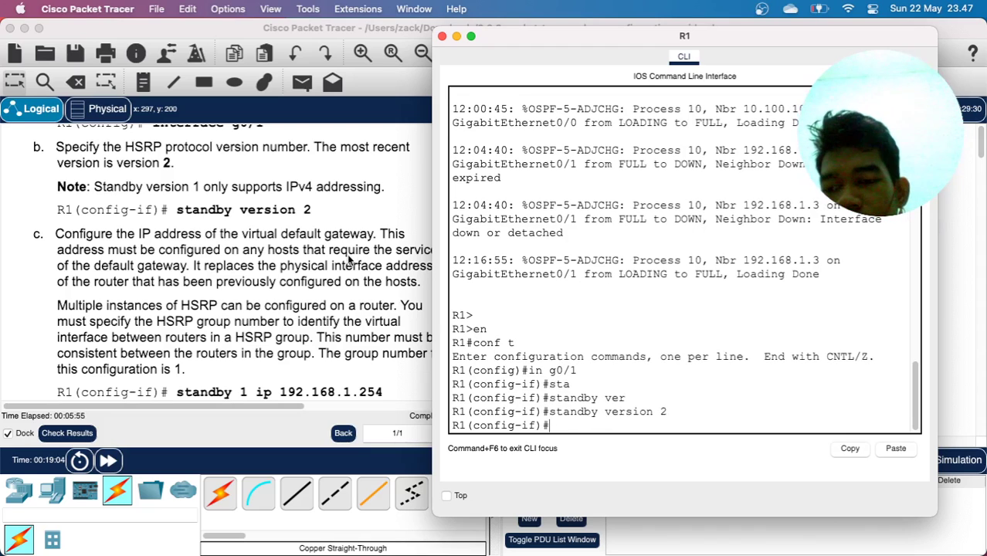
- Configure 192.168.1.254 as the virtual default gateway for HSRP group 1 on R1's g0/1 interface
scroll(346, 264, down, 3)
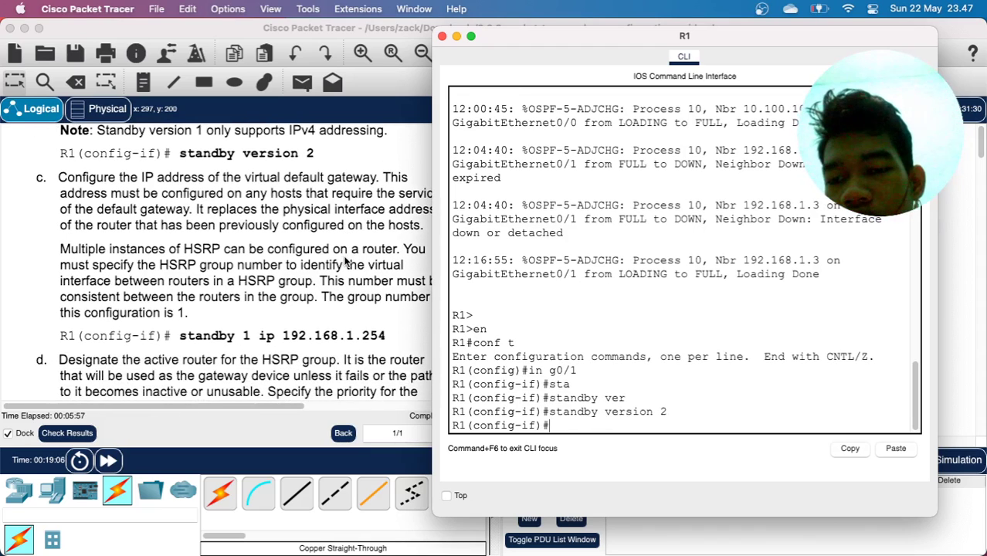
scroll(270, 210, down, 1)
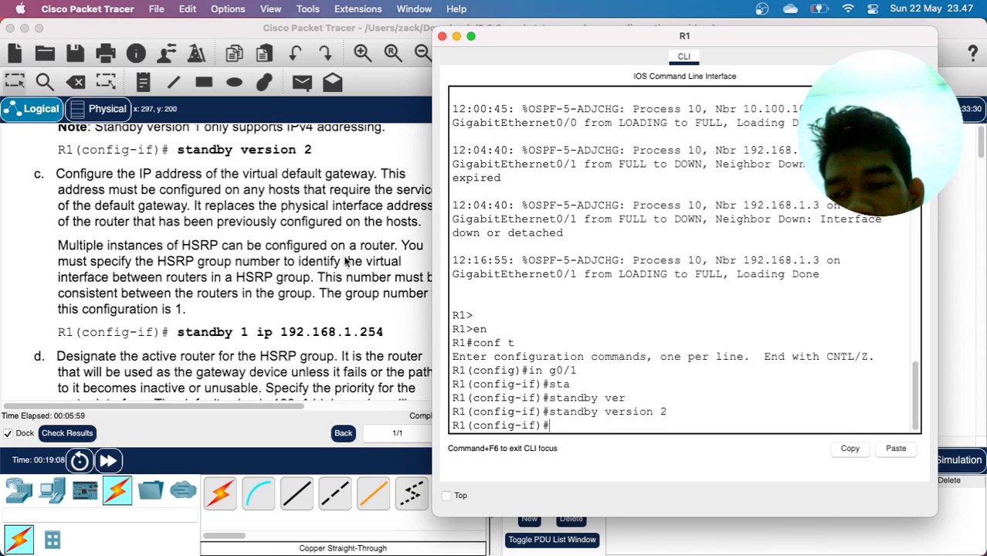
scroll(273, 211, right, 1)
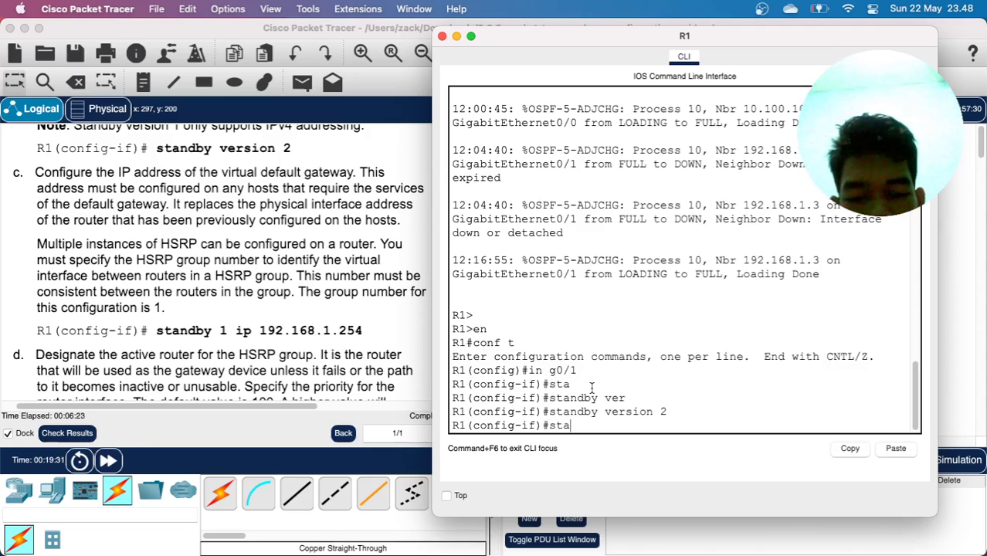
text(n)
key(Tab)
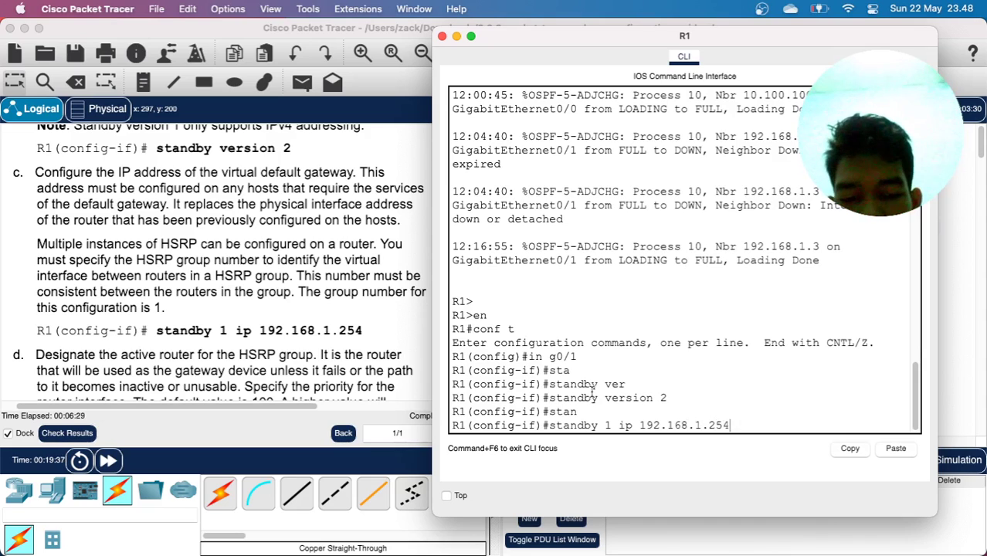
text(1 ip 192.168.1.254)
key(Return)
key(Return)
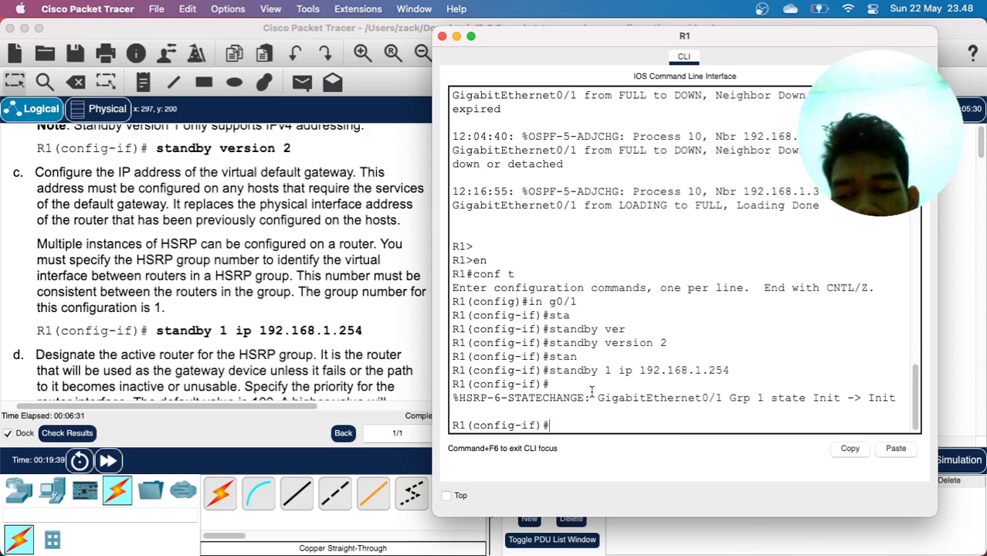
- Read step 1d of the guide on designating the active HSRP router through the interface priority
click(294, 306)
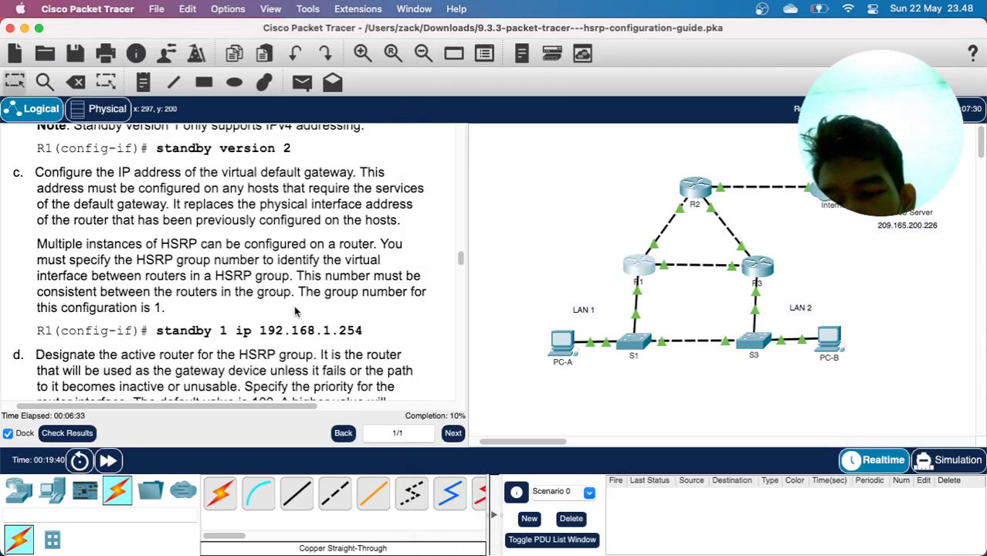
scroll(294, 305, down, 5)
scroll(294, 310, down, 1)
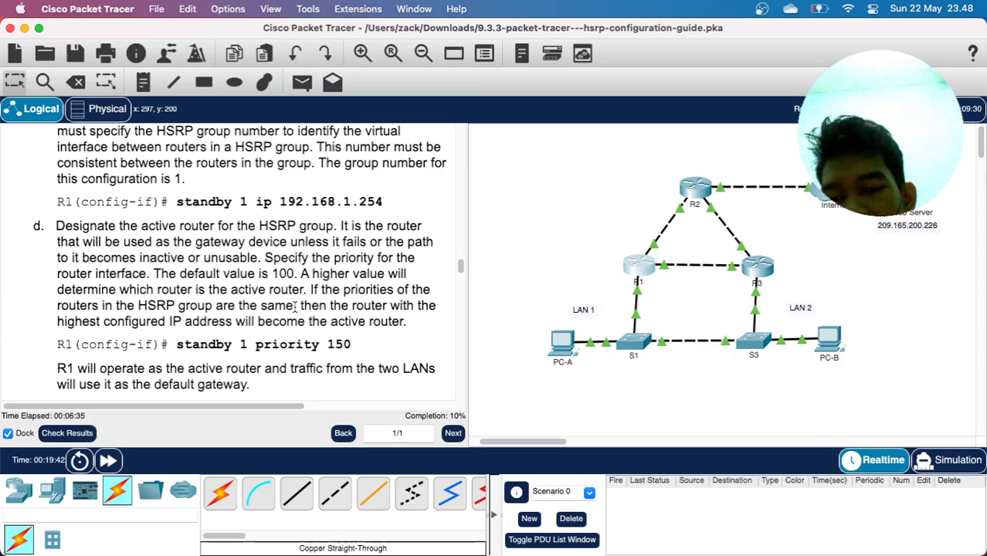
scroll(268, 261, down, 2)
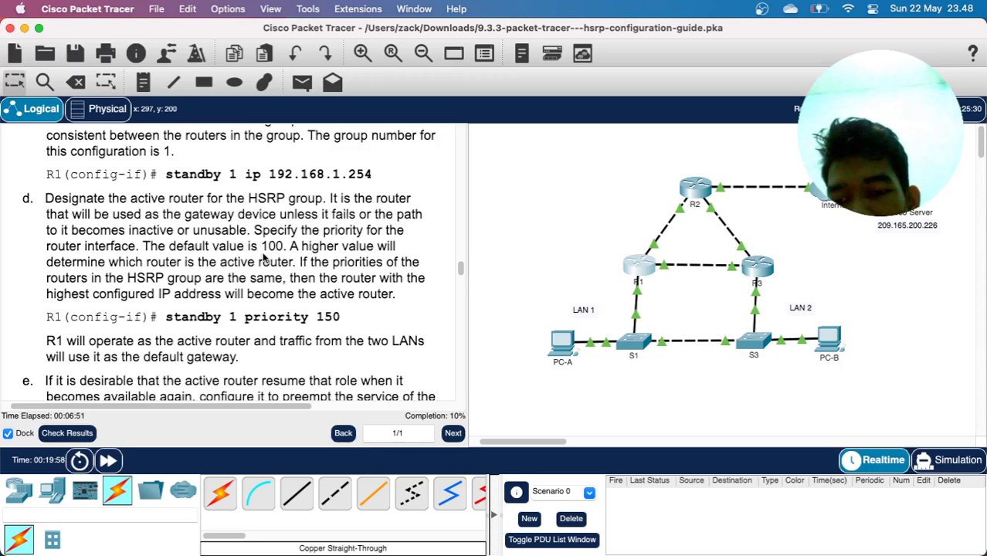
scroll(263, 258, down, 2)
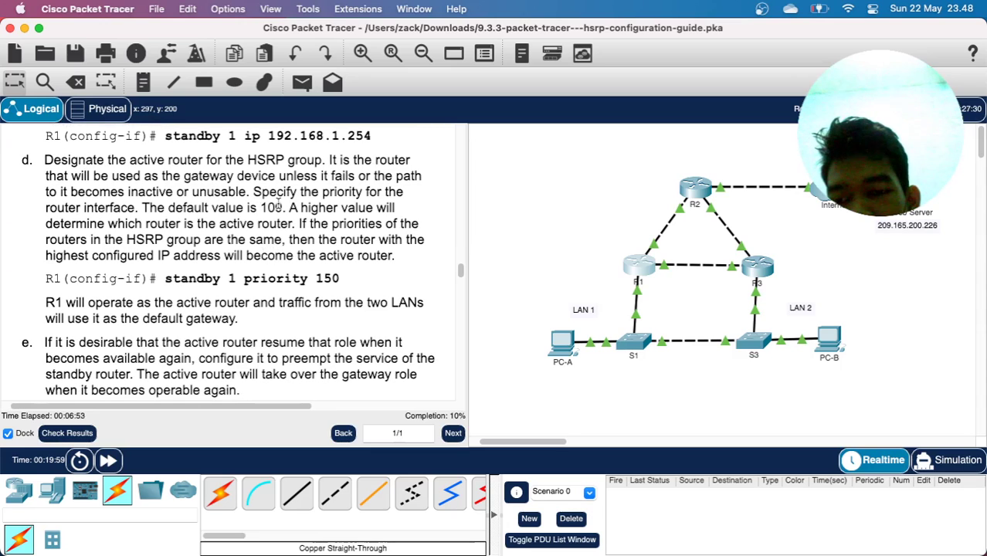
double_click(275, 193)
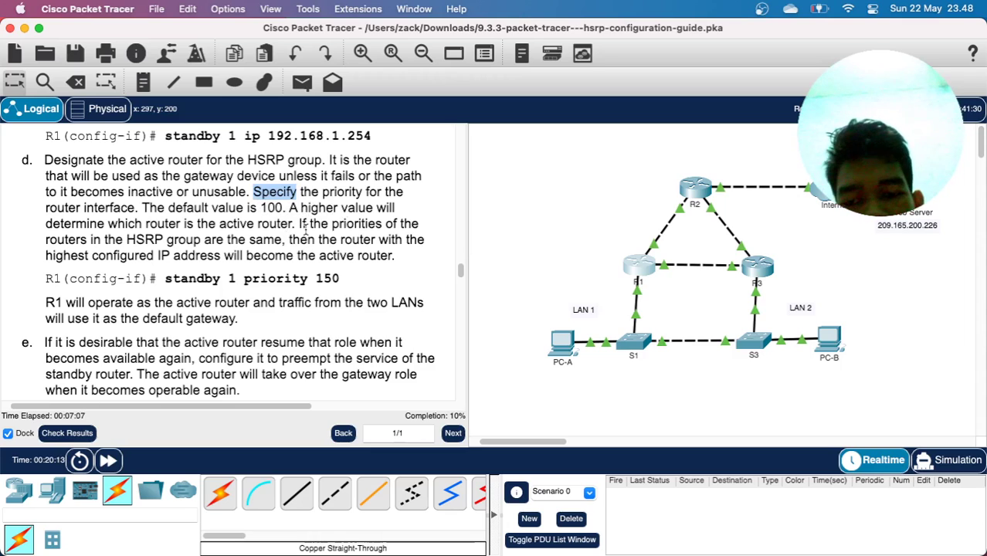
scroll(306, 224, down, 3)
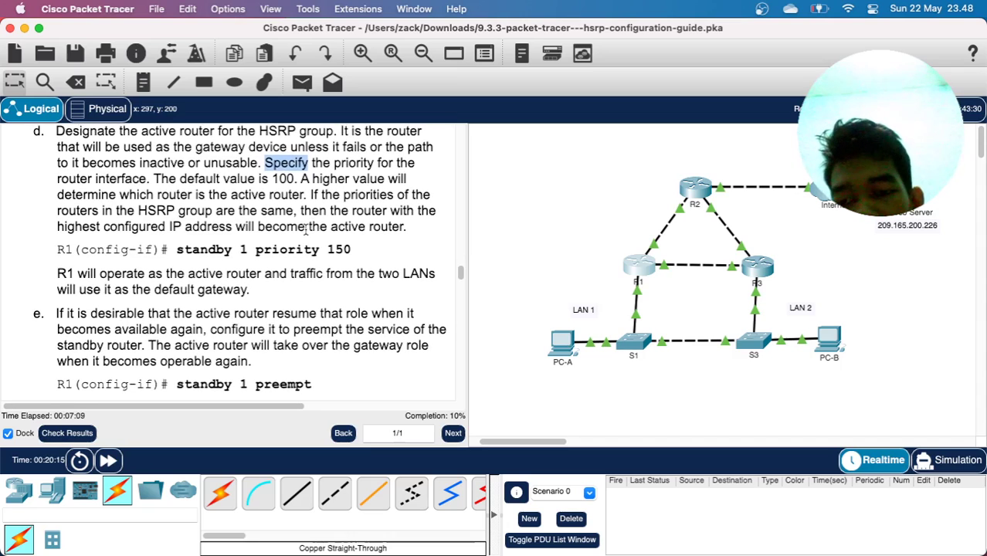
scroll(306, 228, down, 1)
scroll(306, 230, right, 1)
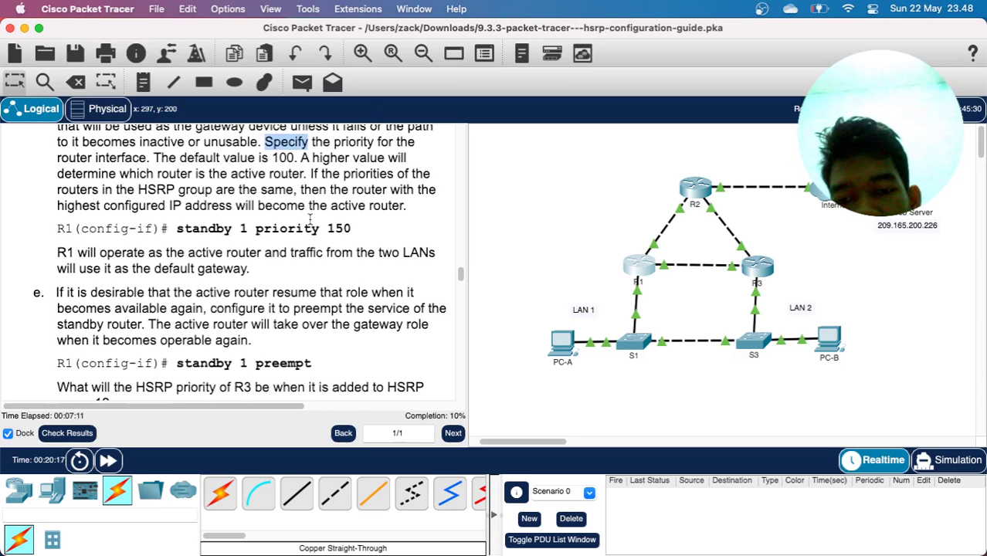
double_click(329, 175)
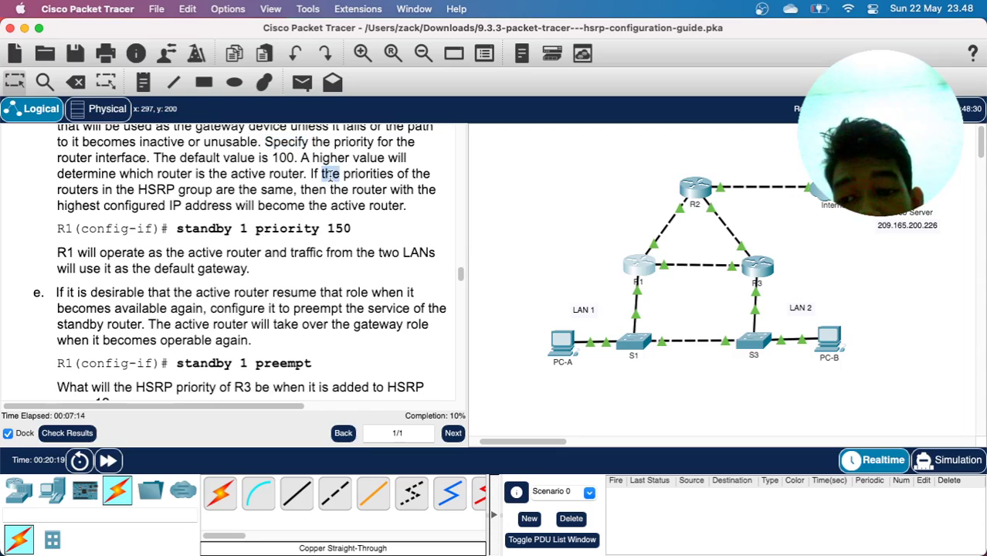
double_click(269, 190)
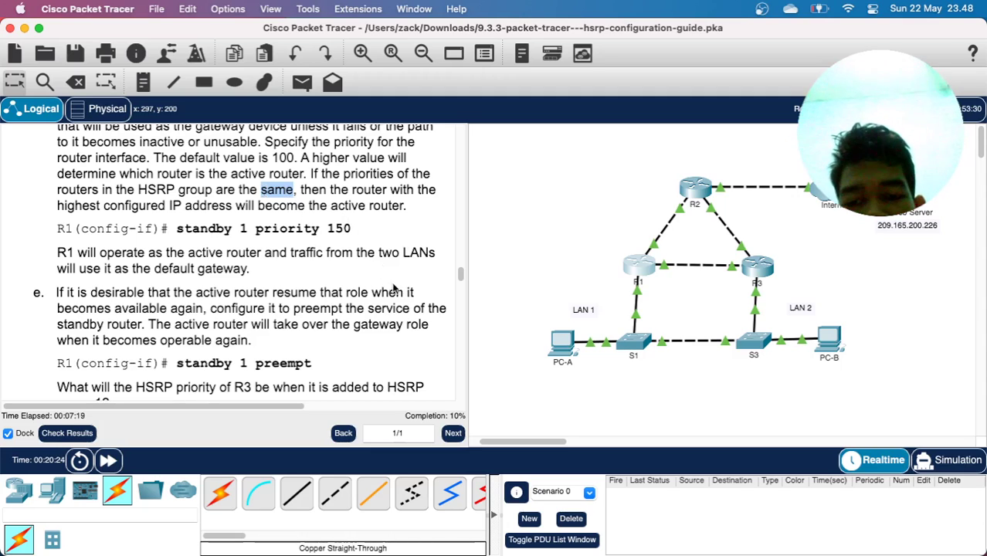
click(501, 308)
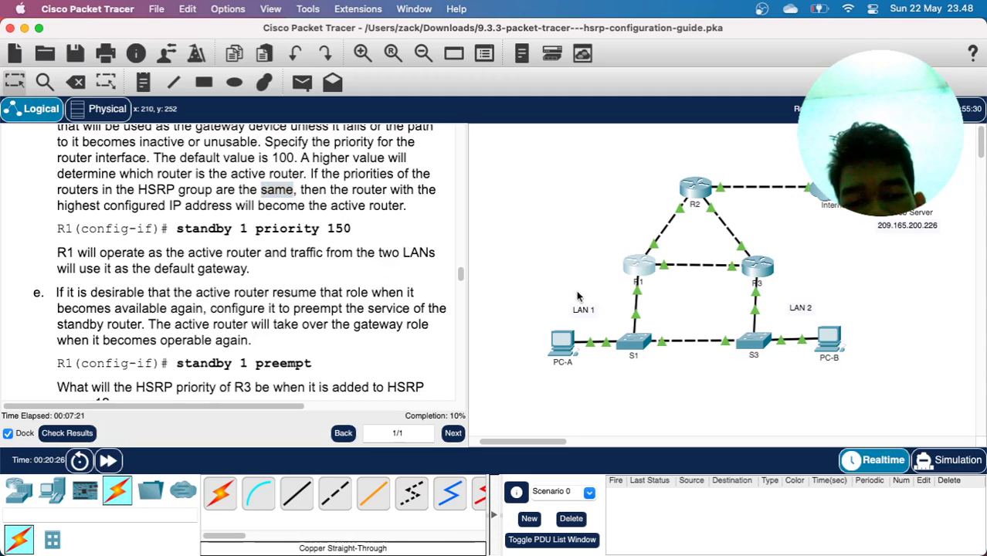
- Set R1's HSRP group 1 priority to 150 with standby 1 priority 150 on interface g0/1
mouse_move(638, 272)
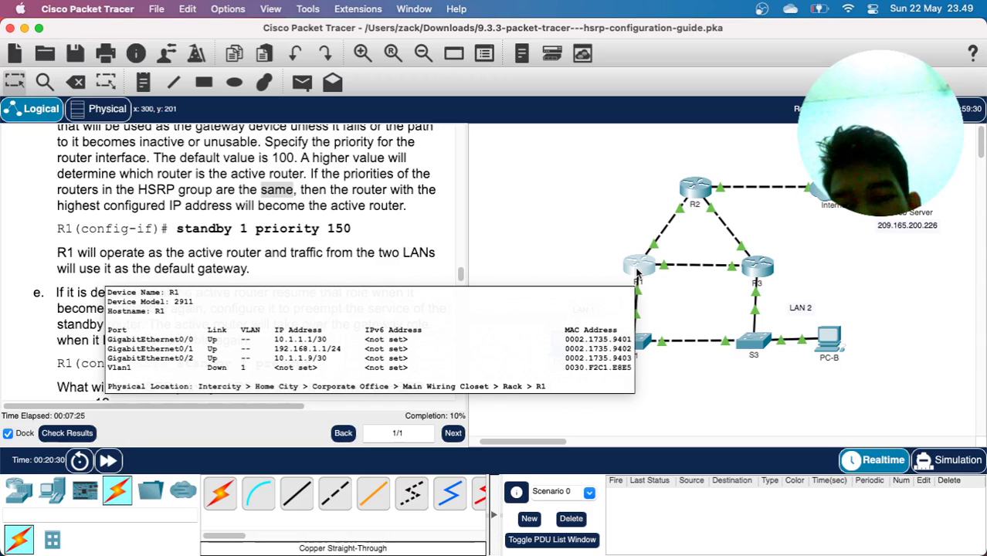
click(638, 272)
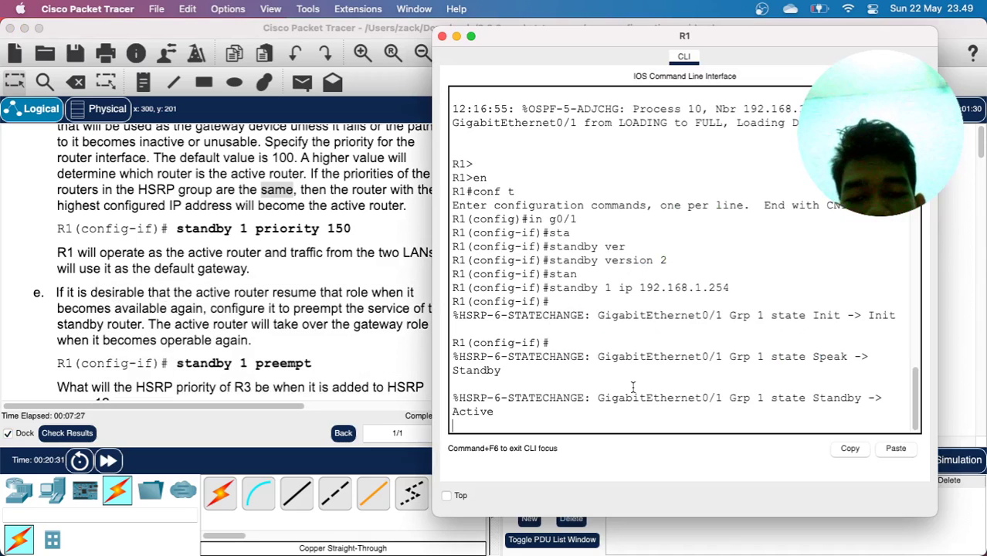
key(Return)
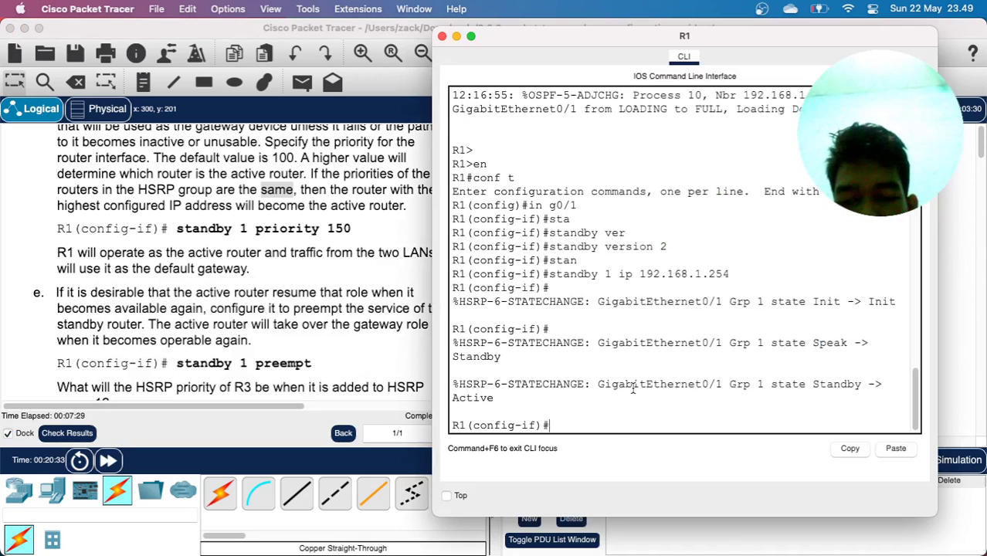
text(sta)
key(Tab)
text(1 )
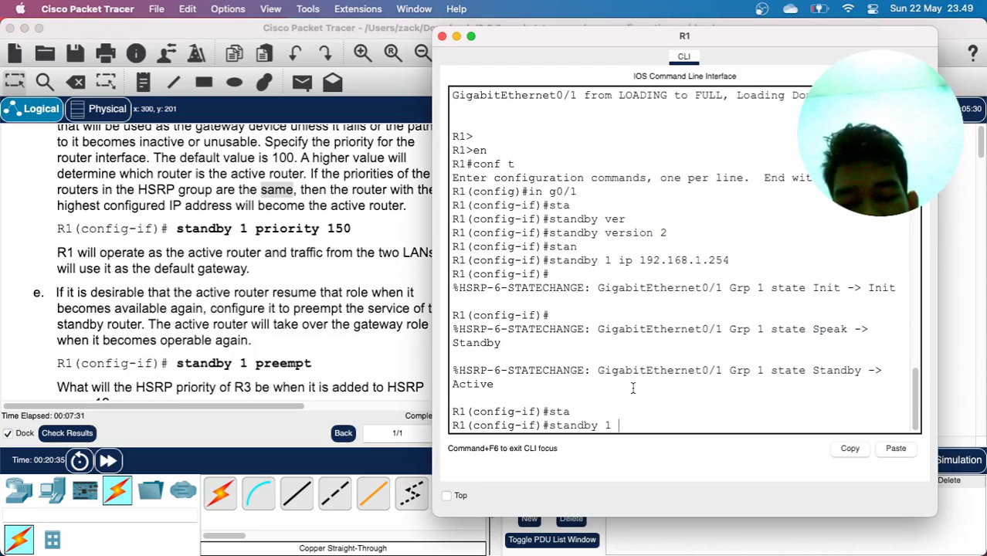
text(pri)
key(Tab)
text(150)
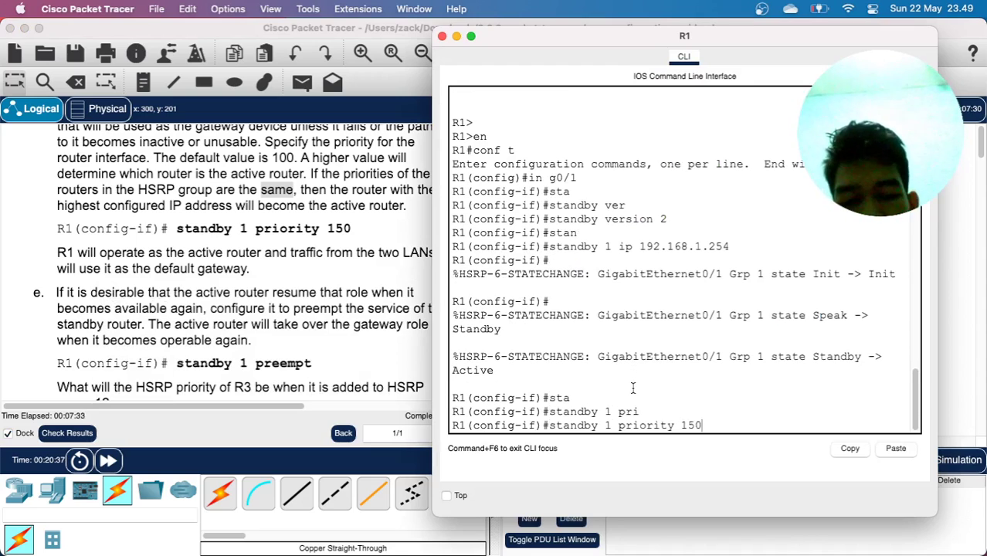
key(Return)
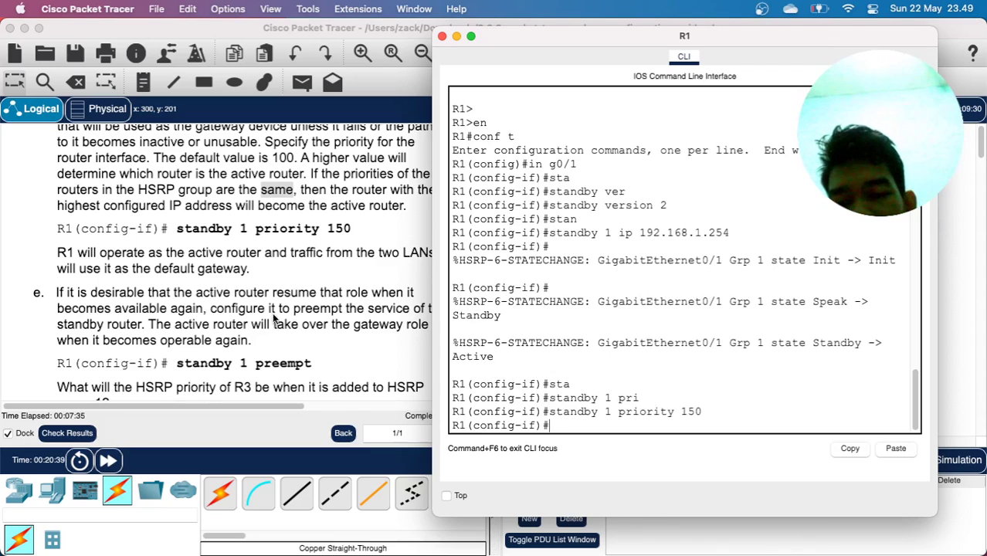
key(super+w)
- Read step 1e of the guide and enable preemption for HSRP group 1 on R1 with standby 1 preempt
scroll(222, 252, down, 5)
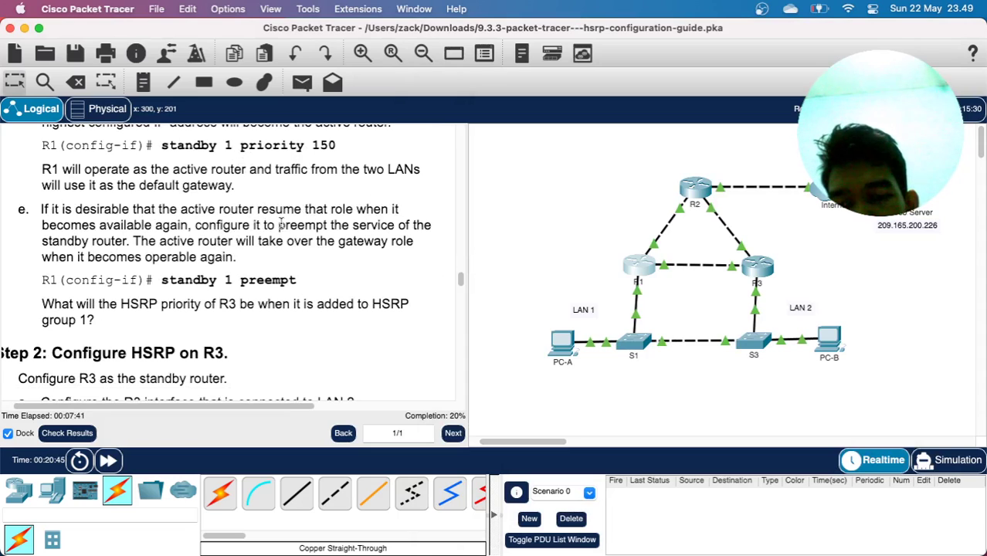
scroll(379, 277, down, 3)
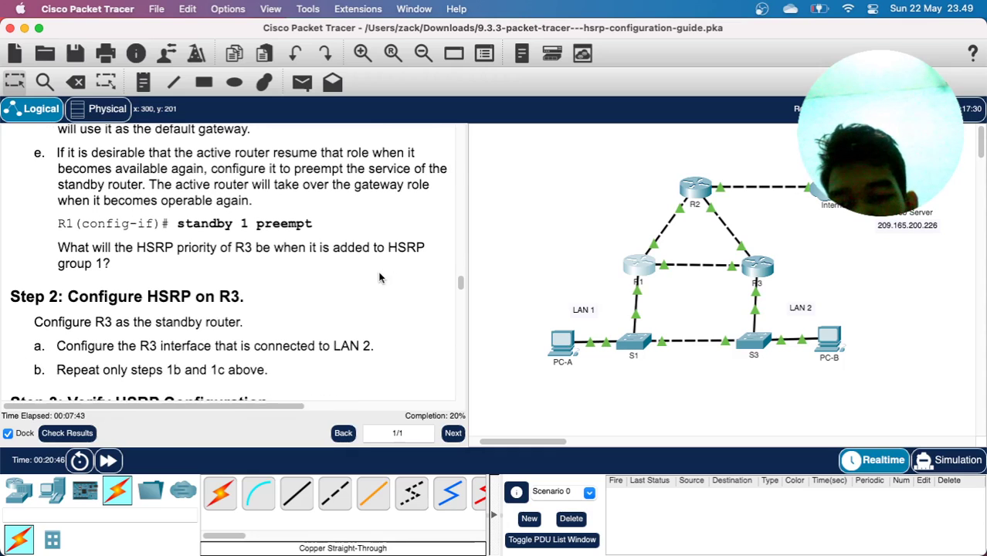
click(640, 267)
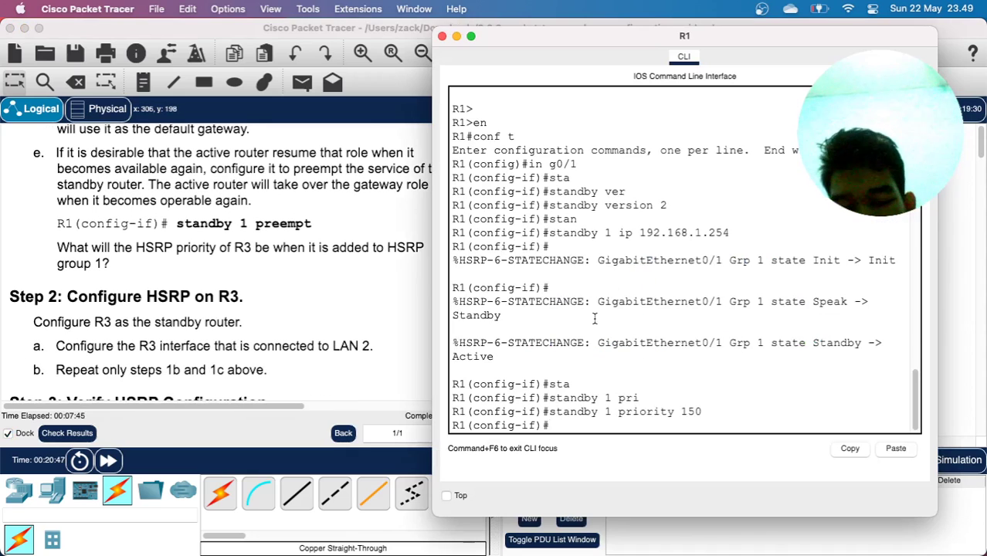
text(sta)
key(Tab)
text(1 pre)
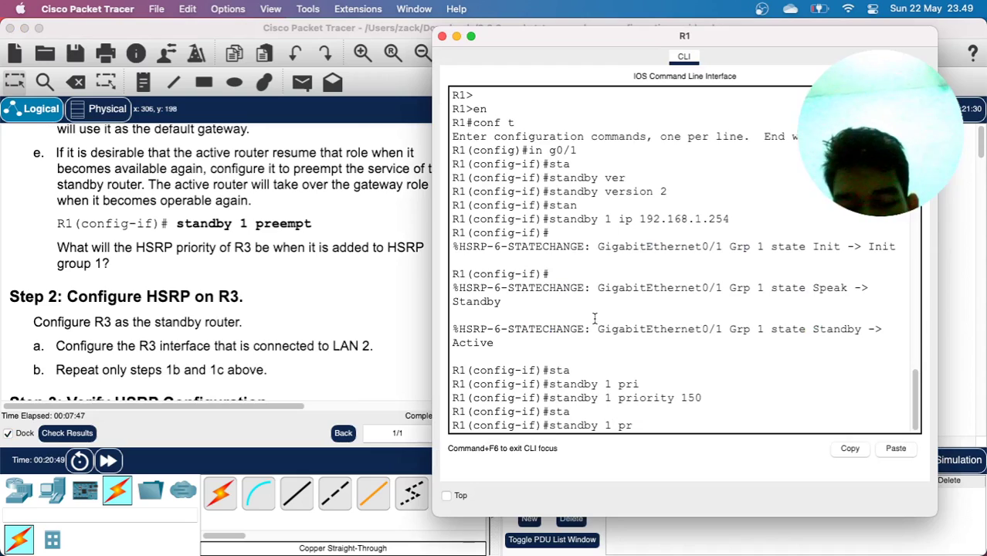
key(Tab)
key(Return)
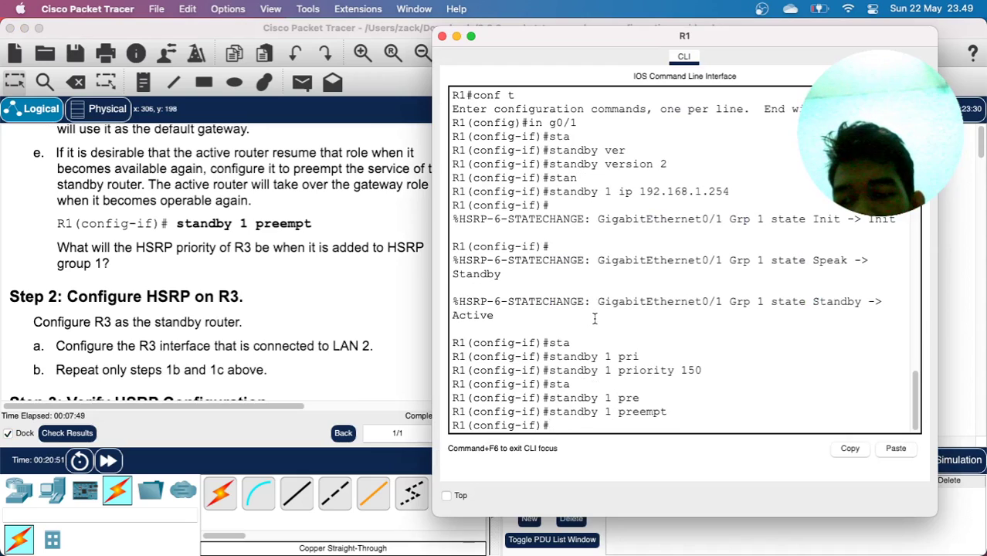
key(super+w)
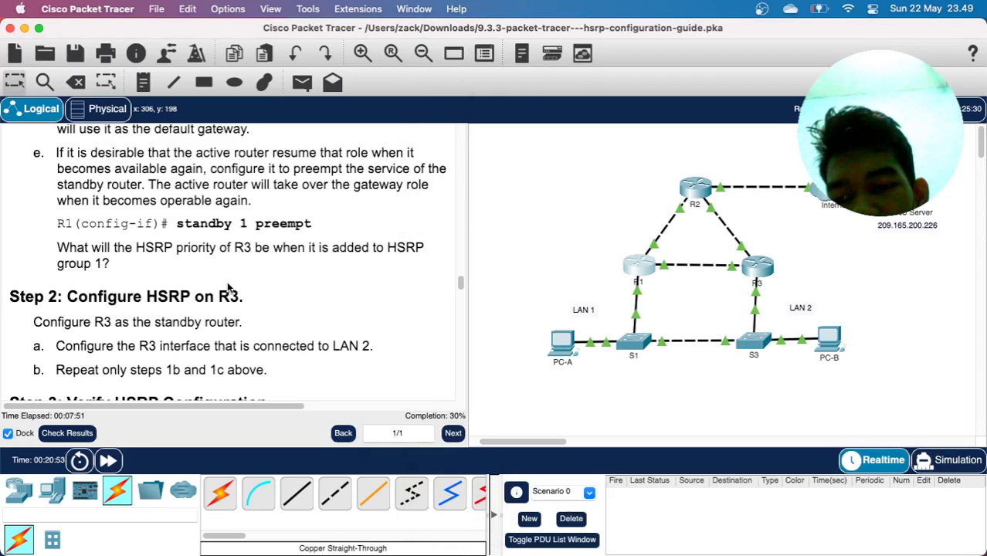
- Read the guide's question about R3's HSRP priority and the Step 2 instructions for configuring R3 as standby router
drag(233, 247, 264, 244)
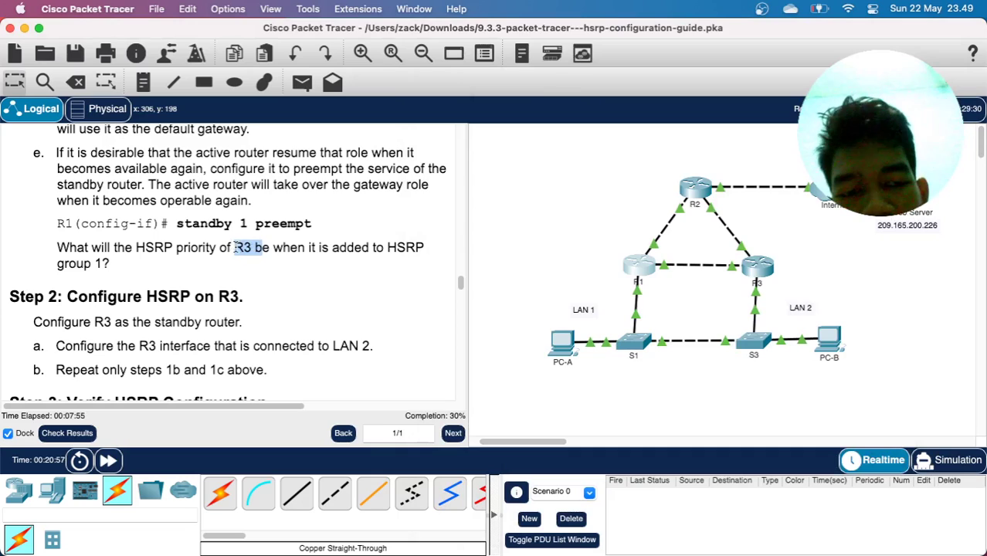
click(236, 247)
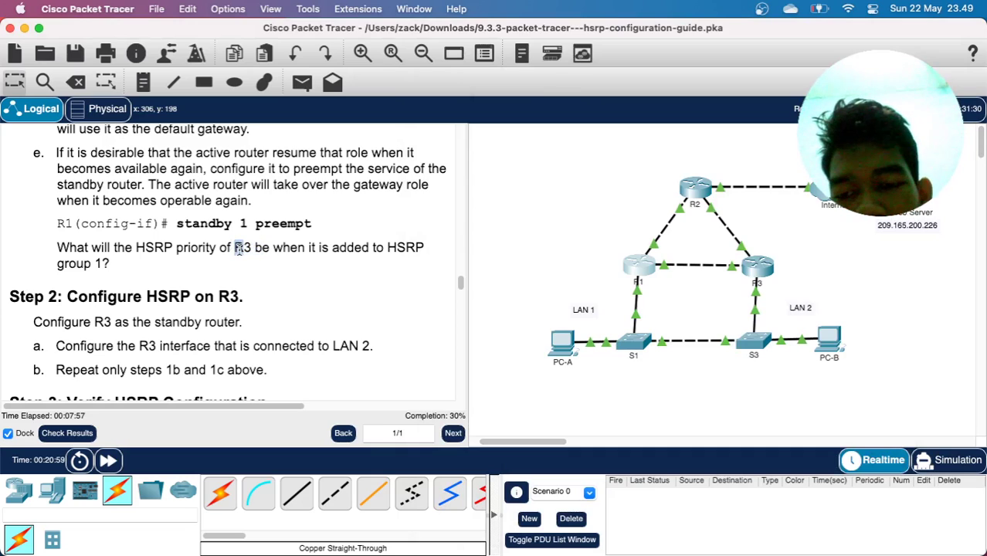
drag(236, 247, 249, 247)
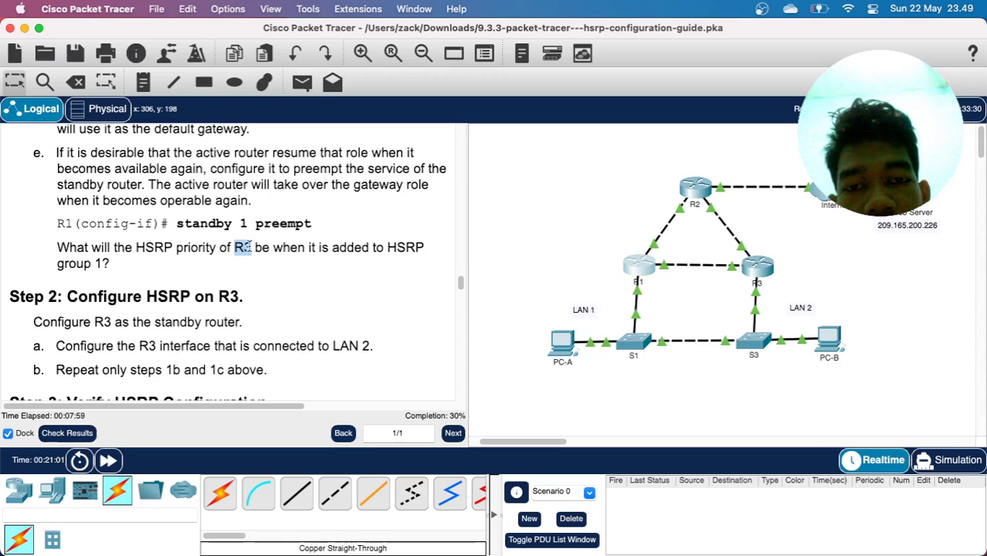
scroll(247, 248, down, 5)
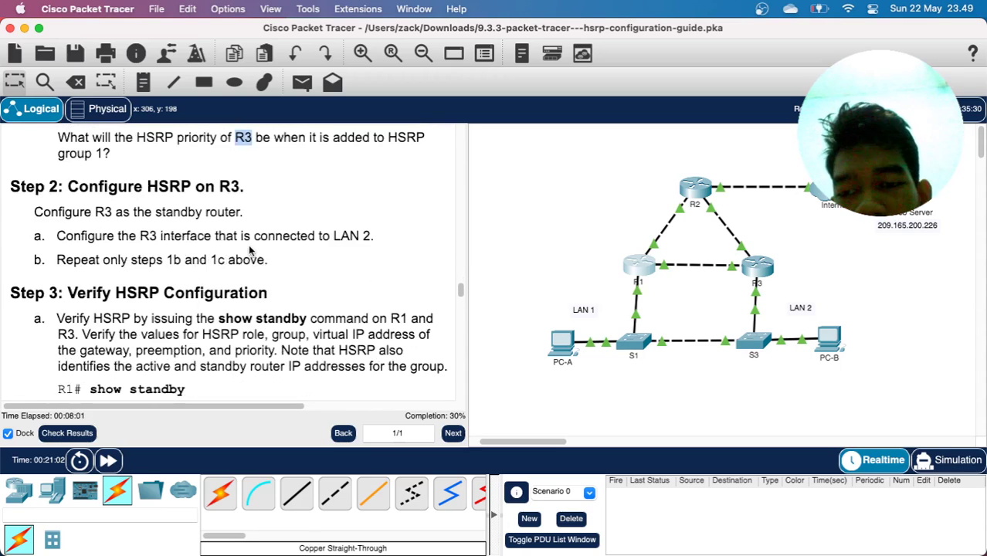
scroll(250, 251, down, 1)
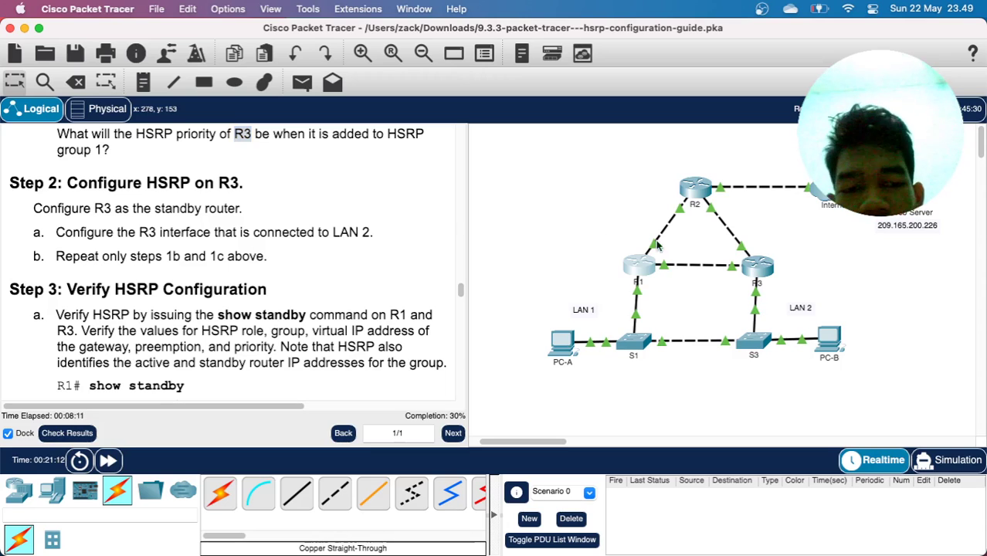
- Open R3's CLI clear of the guide text and review steps 1b and 1c for the HSRP version and virtual gateway commands
click(760, 273)
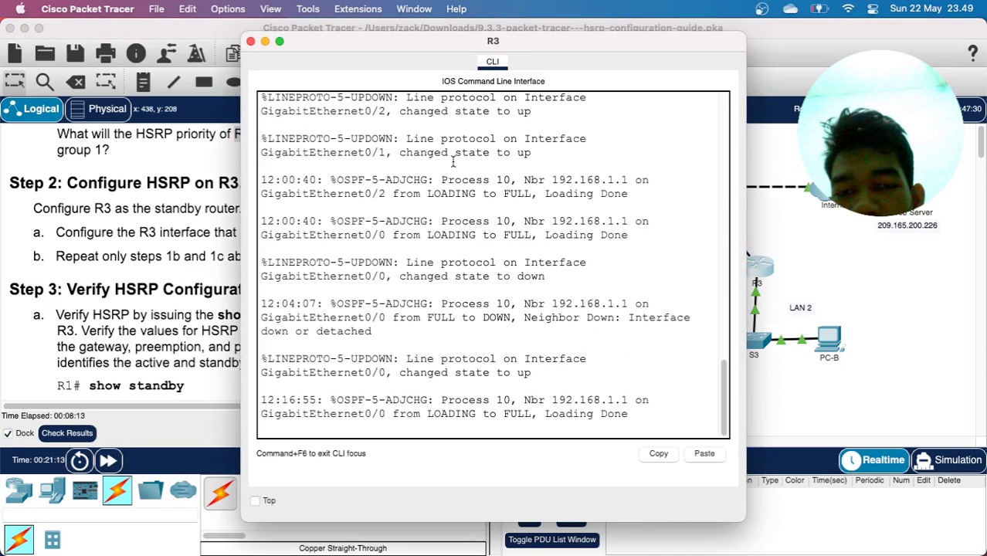
drag(470, 43, 621, 33)
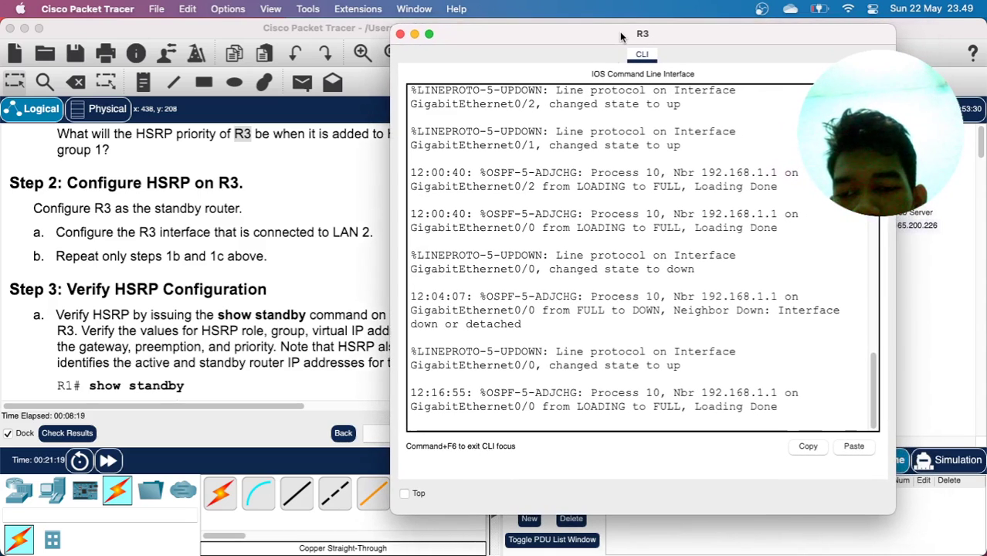
key(Return)
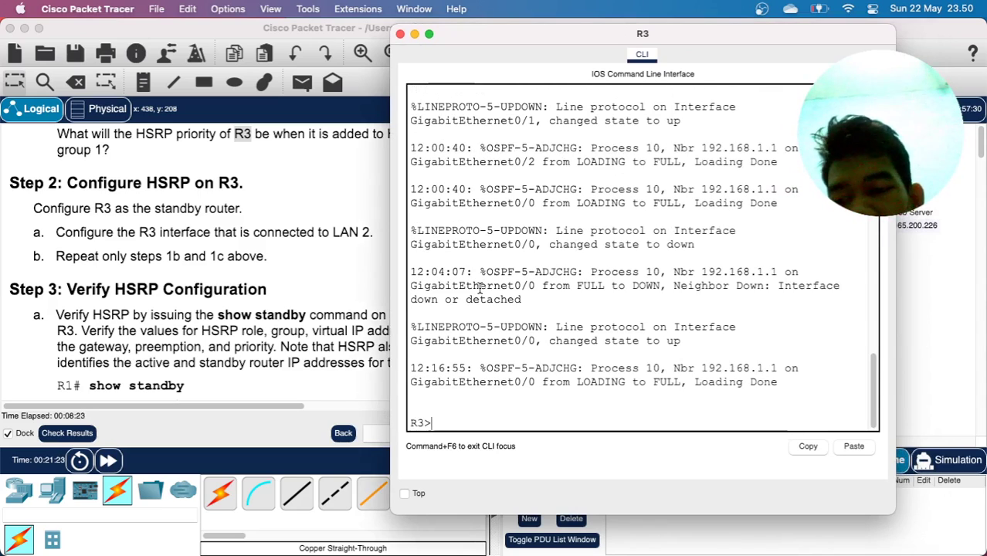
scroll(223, 306, up, 3)
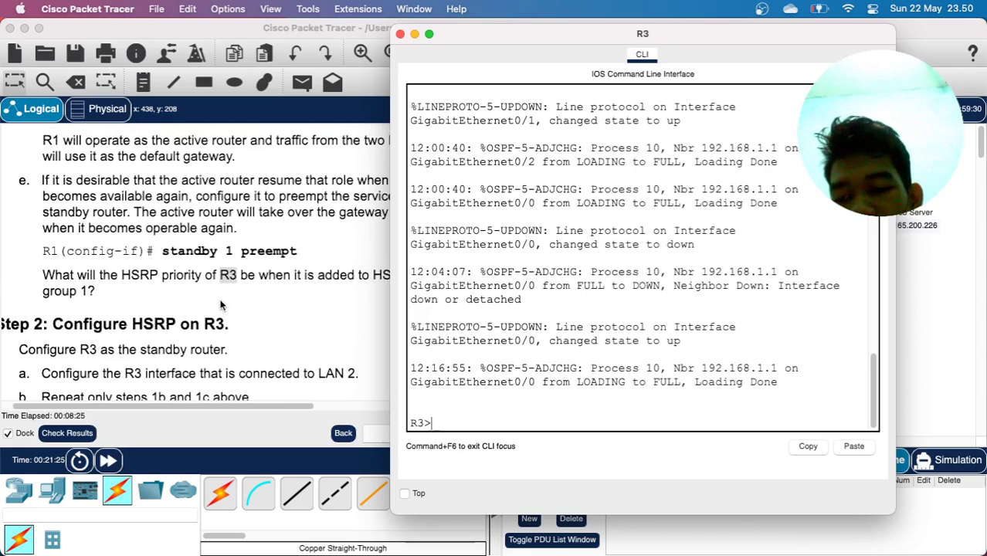
scroll(222, 306, down, 1)
scroll(222, 306, up, 5)
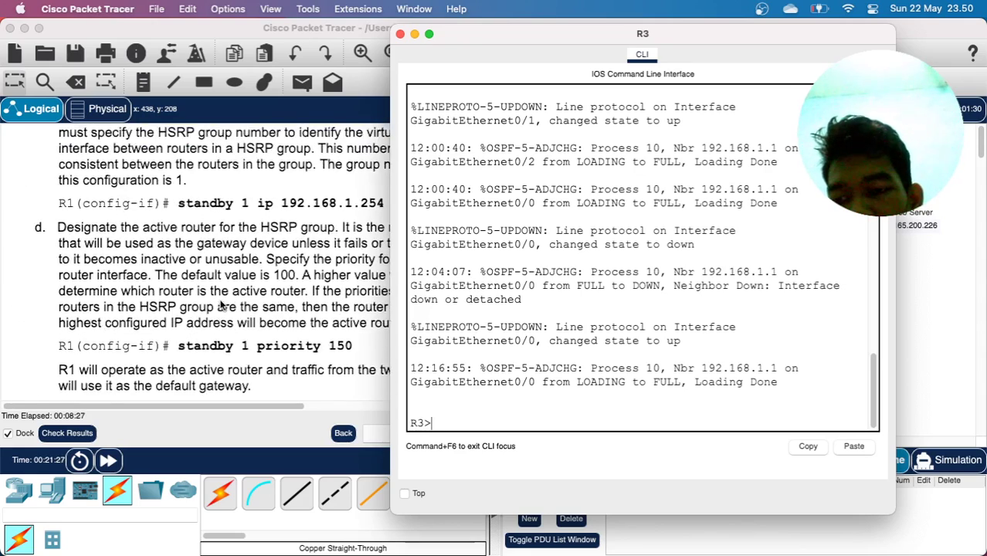
scroll(223, 306, up, 5)
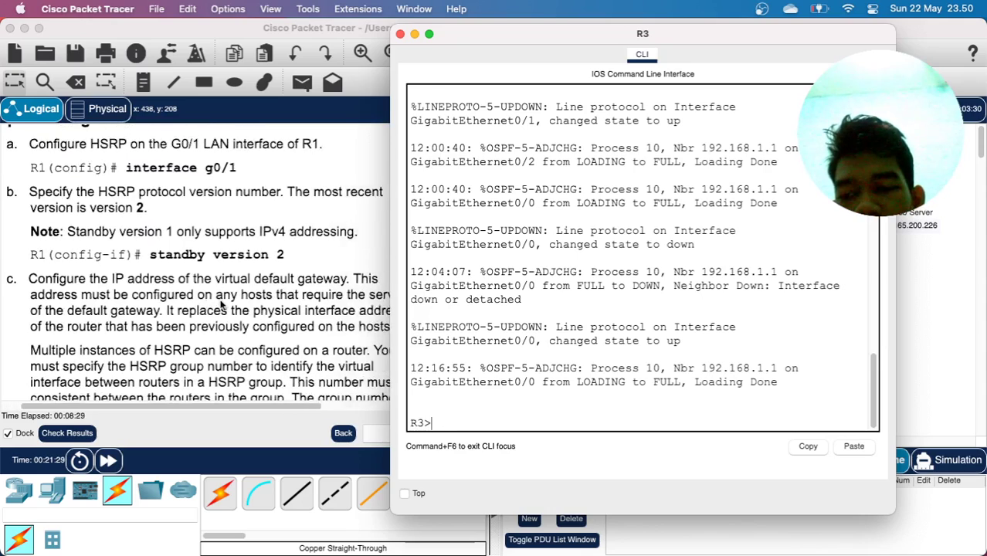
scroll(221, 306, down, 2)
scroll(221, 306, right, 1)
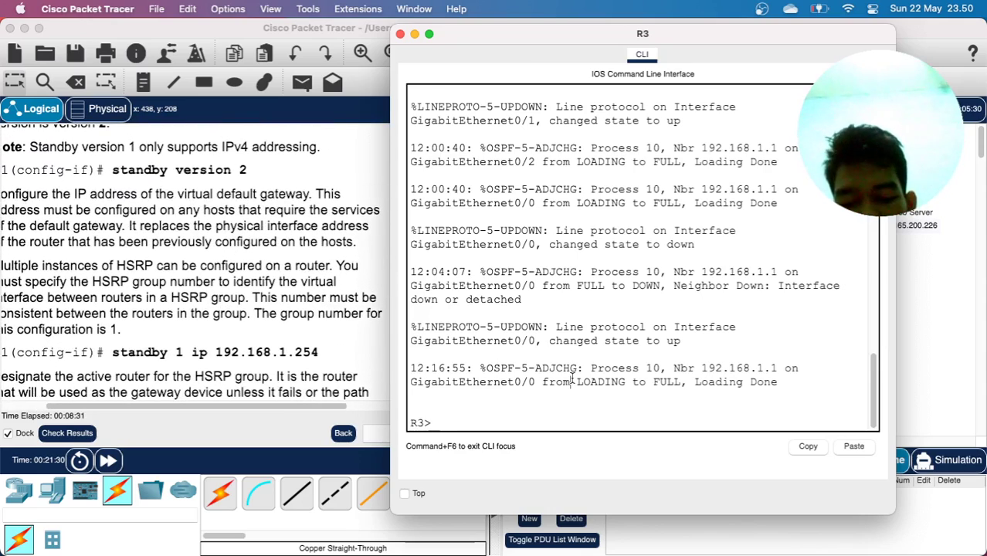
- Enter privileged and global configuration mode on R3 and open interface g0/0 for configuration
text(en)
key(Return)
text(conf t)
key(Return)
text(in g)
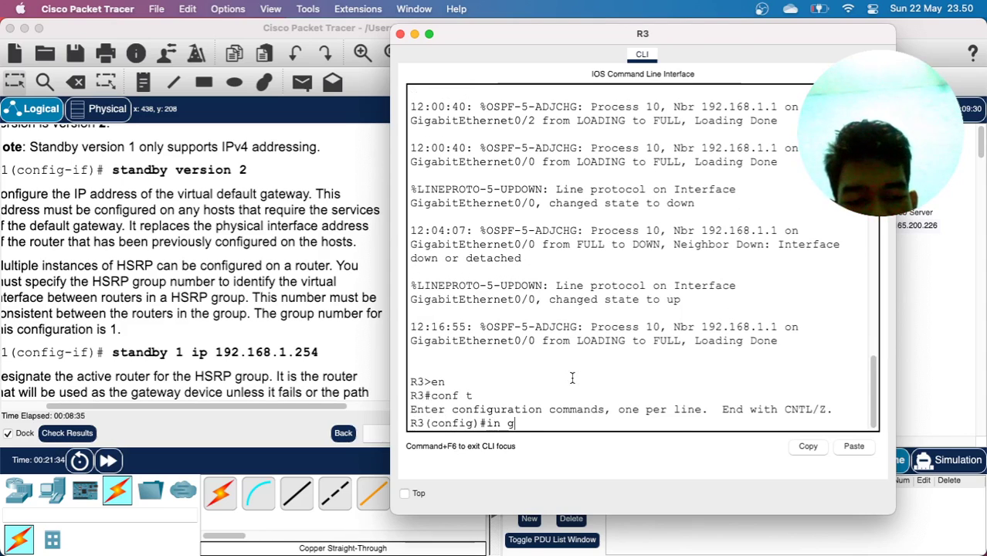
text(0/0)
key(Return)
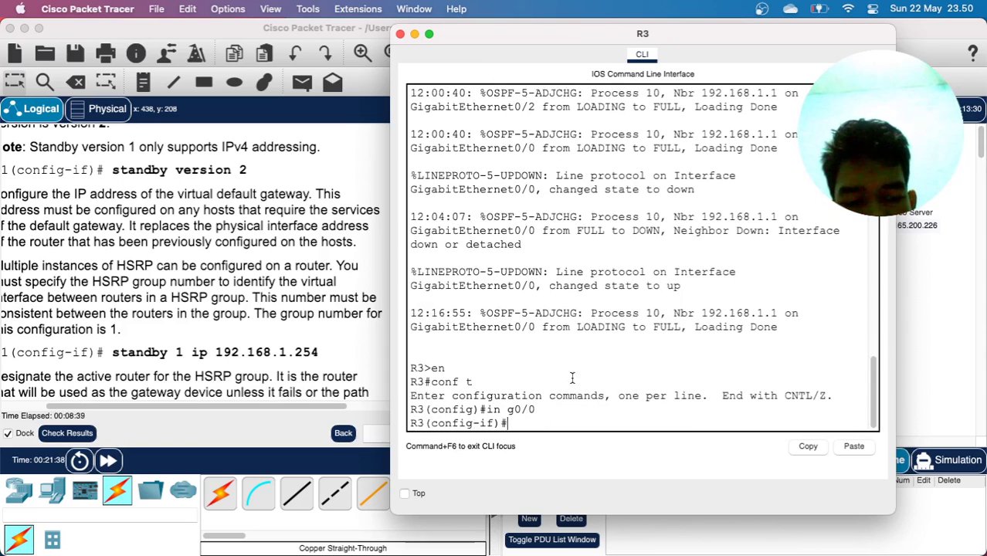
- Set the HSRP version on R3's g0/0 interface with standby version 2
text(sta)
key(Tab)
text(ver)
key(Tab)
text(2)
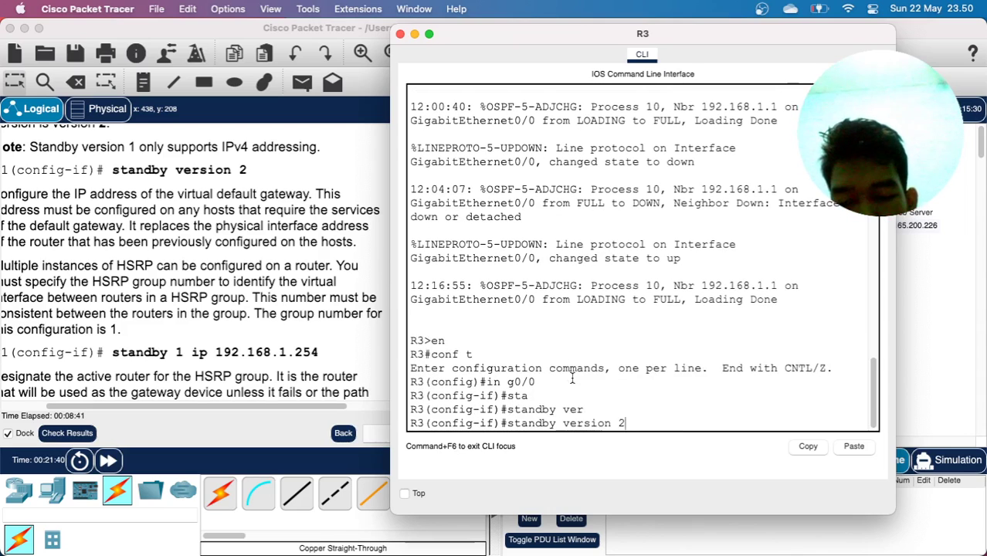
key(Return)
- Configure the HSRP group 1 virtual gateway on R3's g0/0 with standby 1 ip 192.168.1.254
text(sta)
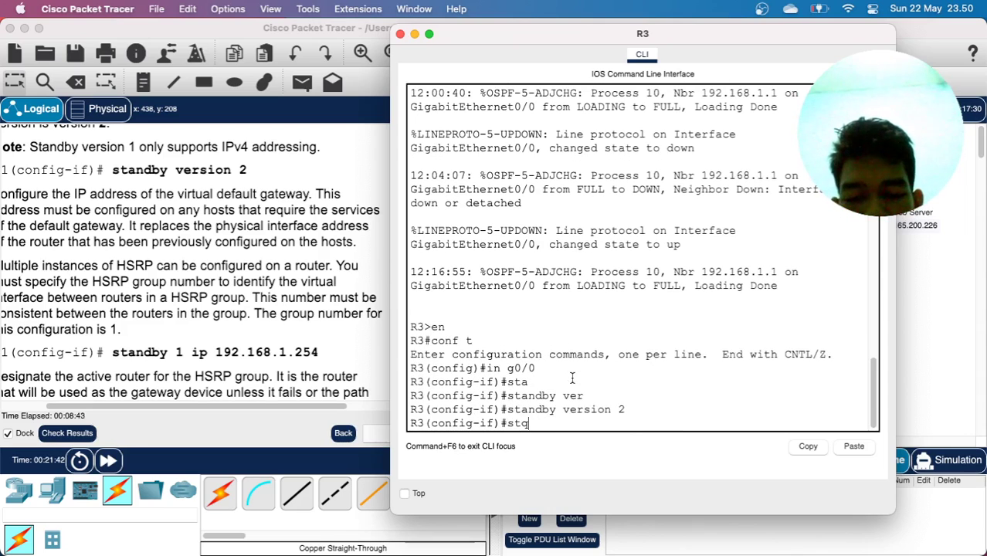
key(Tab)
text(1 )
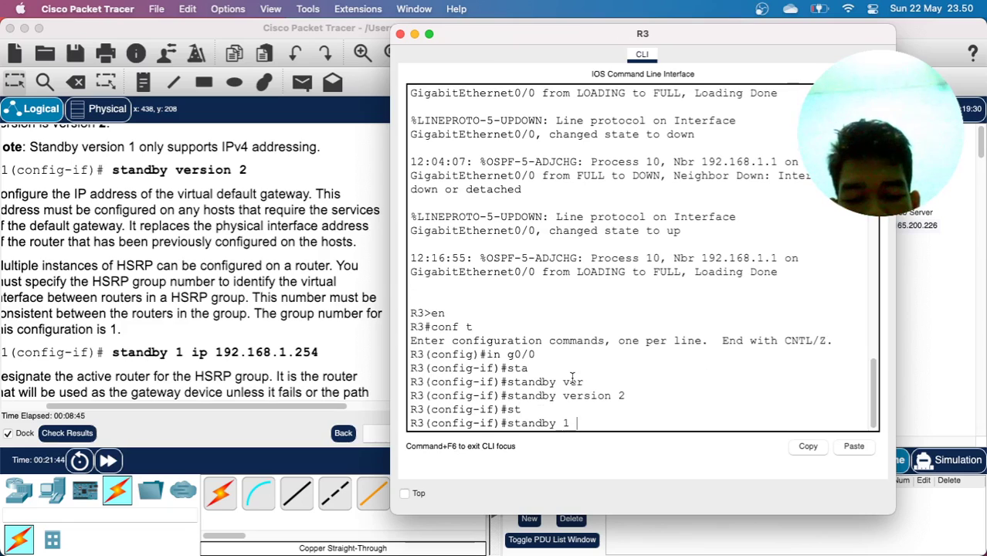
text(ip 192.16)
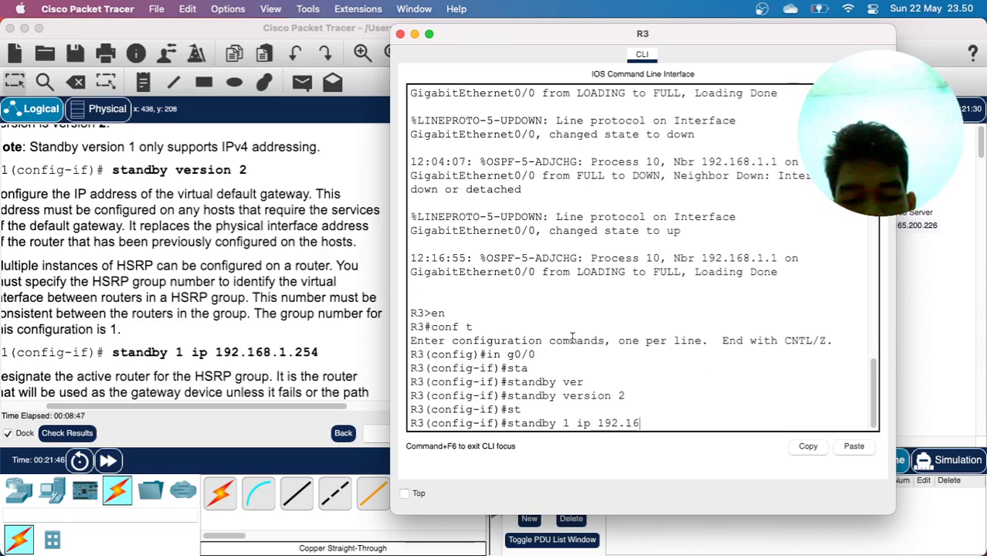
text(8.1.254)
key(Return)
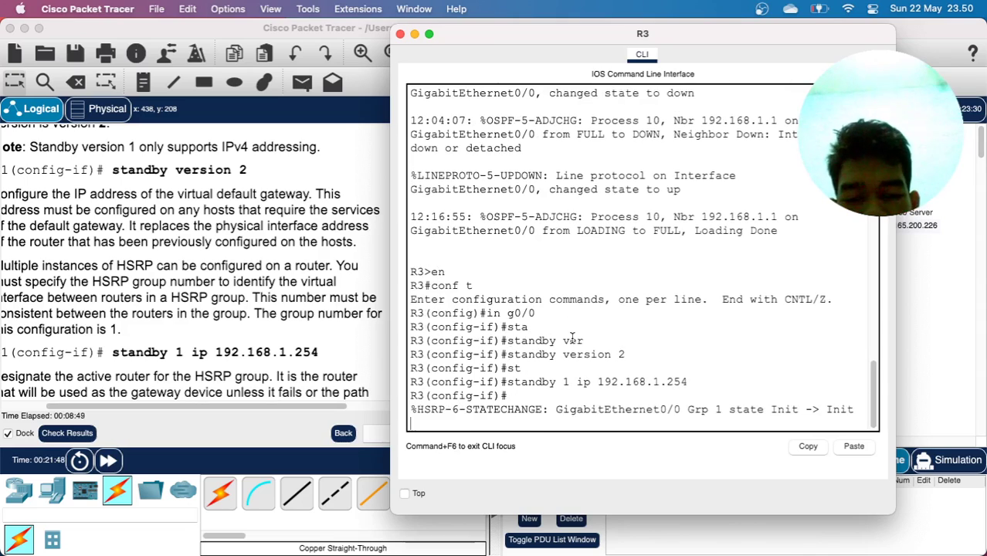
- Read the rest of the guide's Step 2 and the Step 3 instructions for verifying HSRP with the show standby command
click(203, 245)
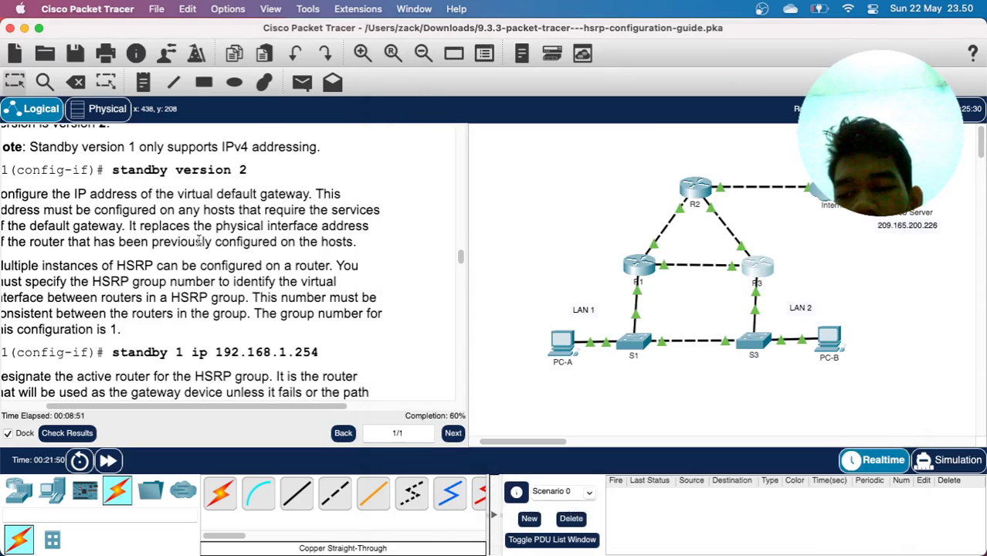
scroll(188, 285, down, 15)
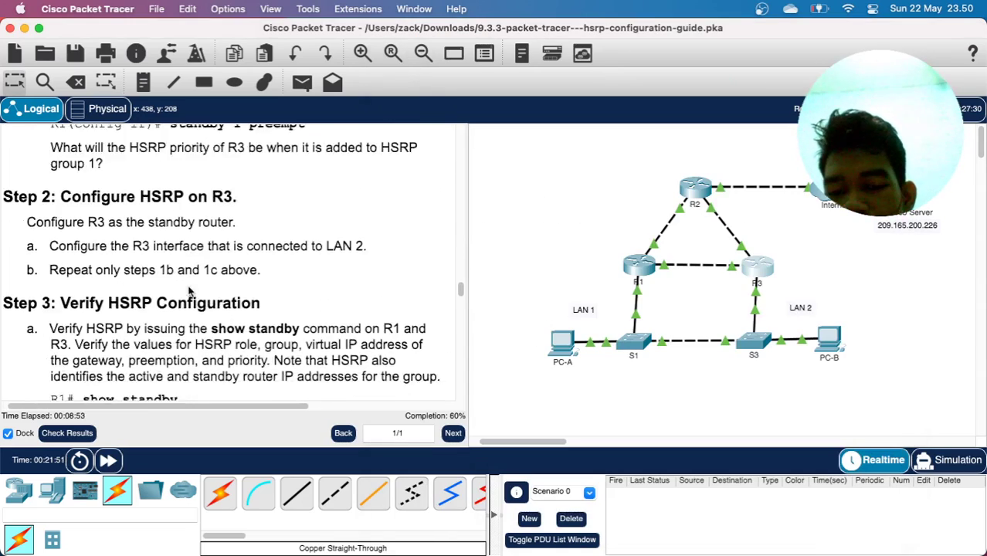
scroll(187, 291, down, 5)
scroll(189, 291, up, 20)
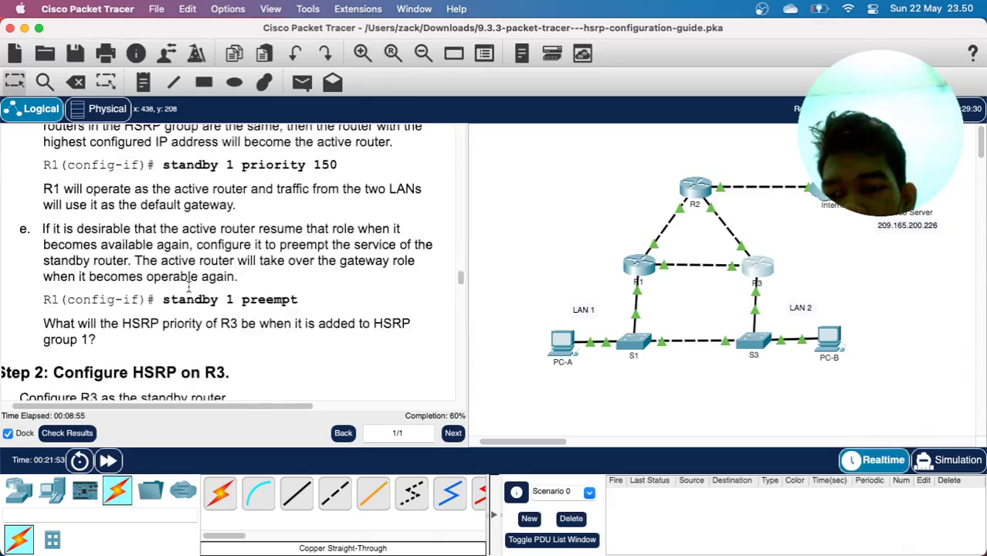
scroll(188, 290, down, 10)
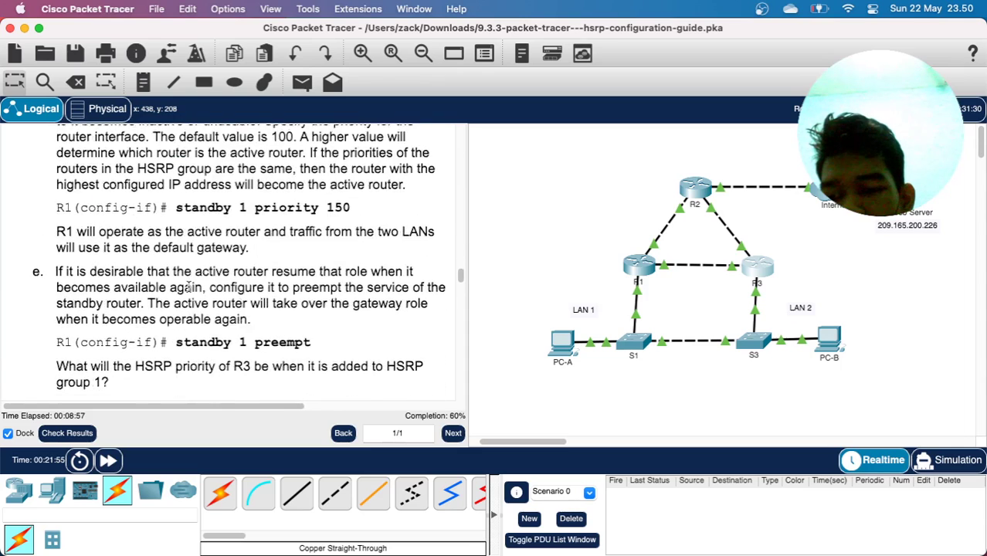
scroll(189, 290, down, 5)
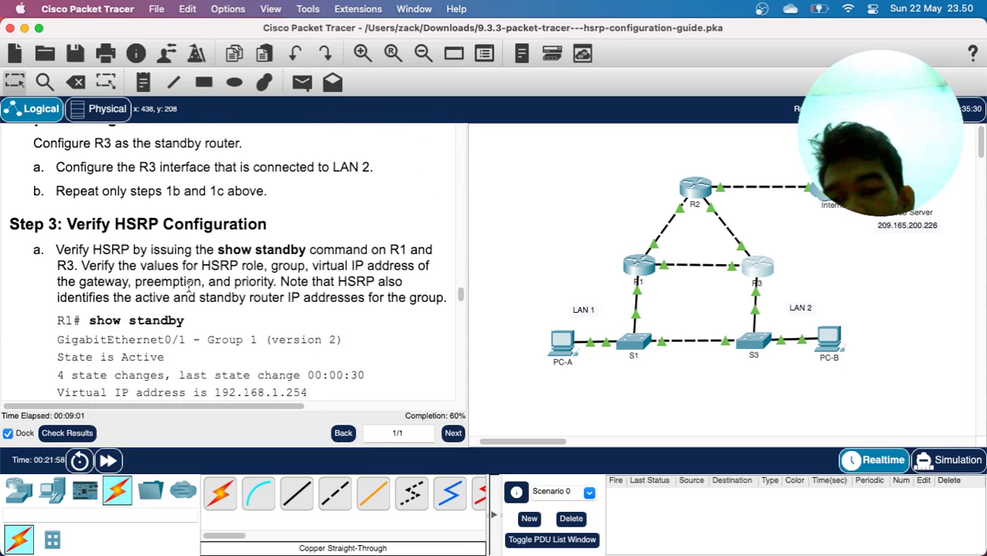
scroll(281, 255, down, 2)
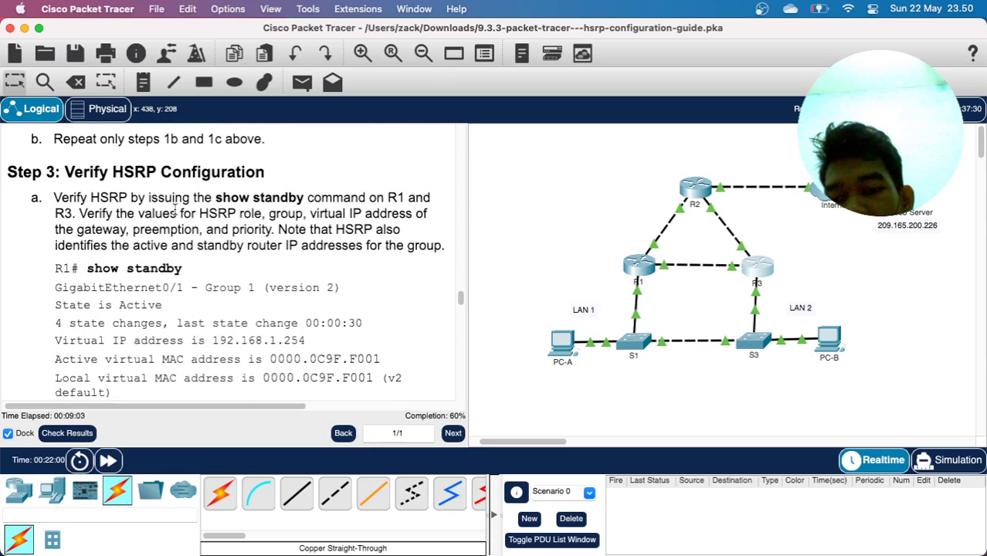
drag(217, 197, 302, 195)
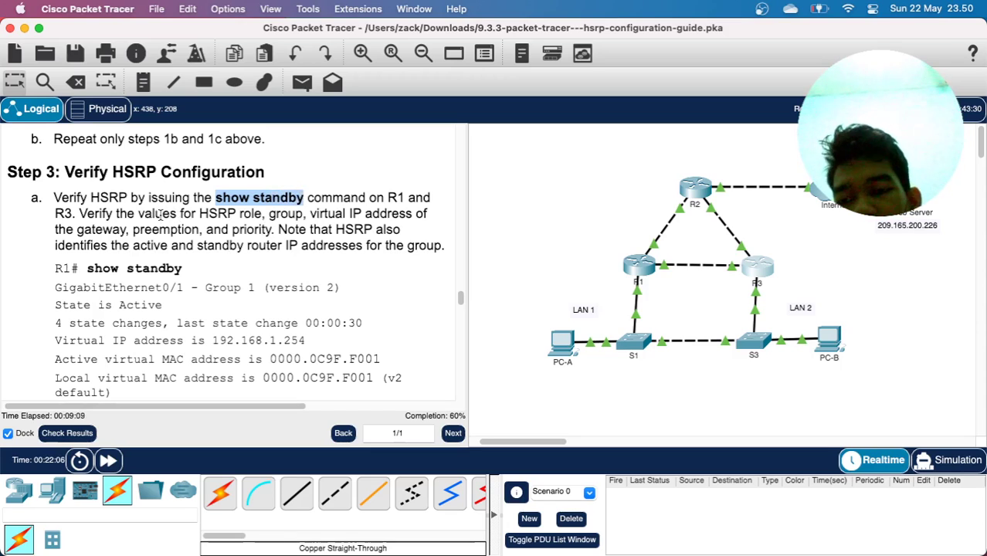
- Reopen R1's CLI and exit from interface configuration back to privileged EXEC mode
click(655, 269)
text(ez)
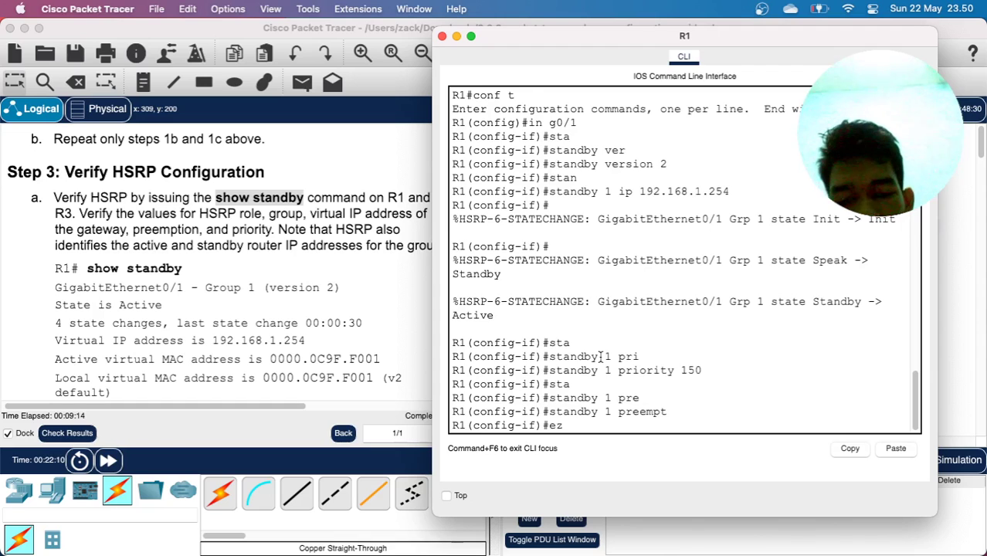
key(Return)
text(ex)
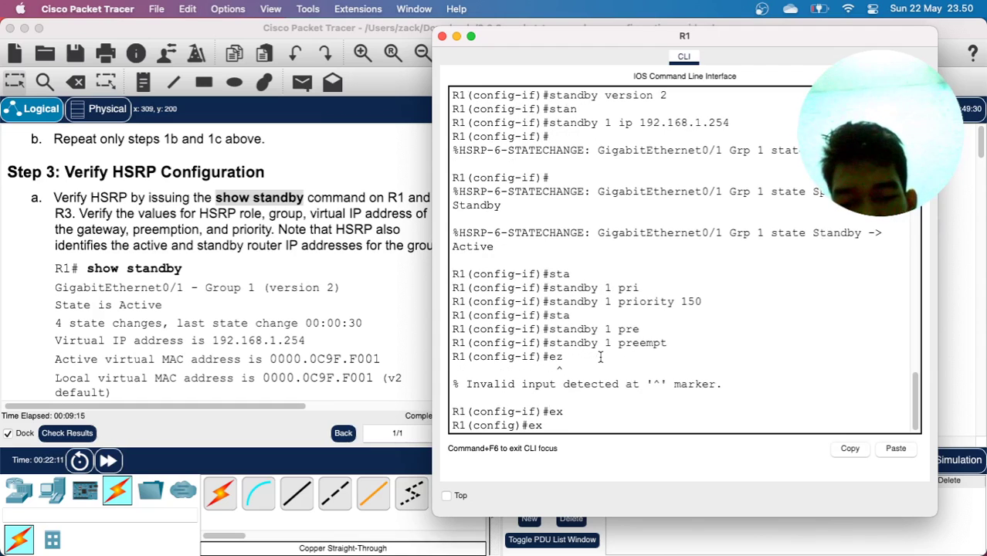
key(Return)
text(ex)
key(Return)
- Display R1's HSRP status with the show standby command
text(sho)
key(Tab)
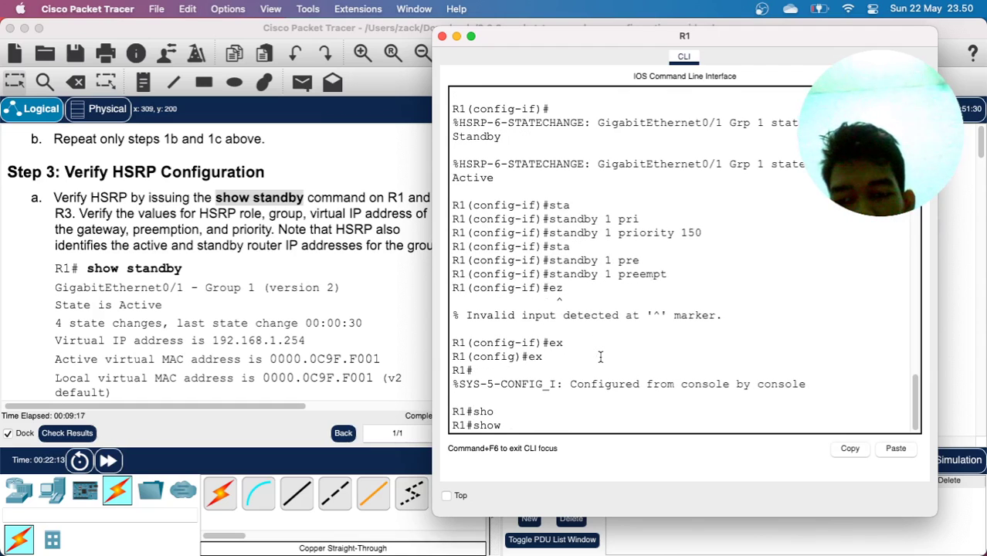
text(sta)
key(Tab)
key(Return)
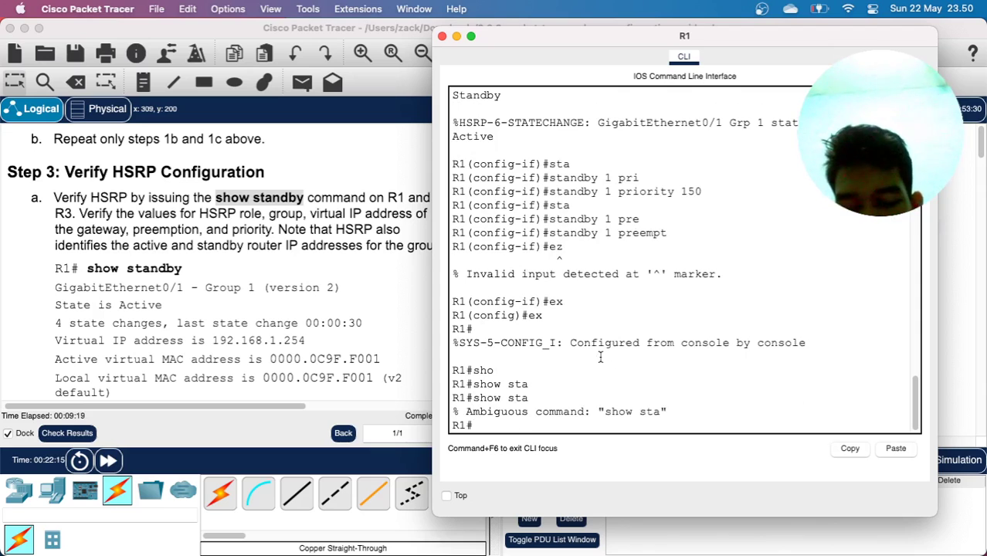
text(sho)
key(Tab)
text(stan)
key(Tab)
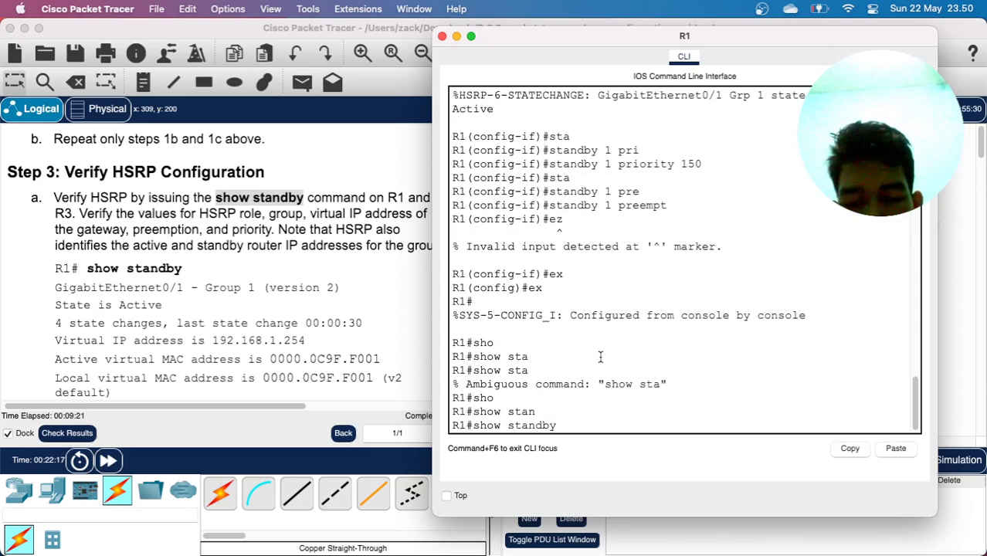
key(Return)
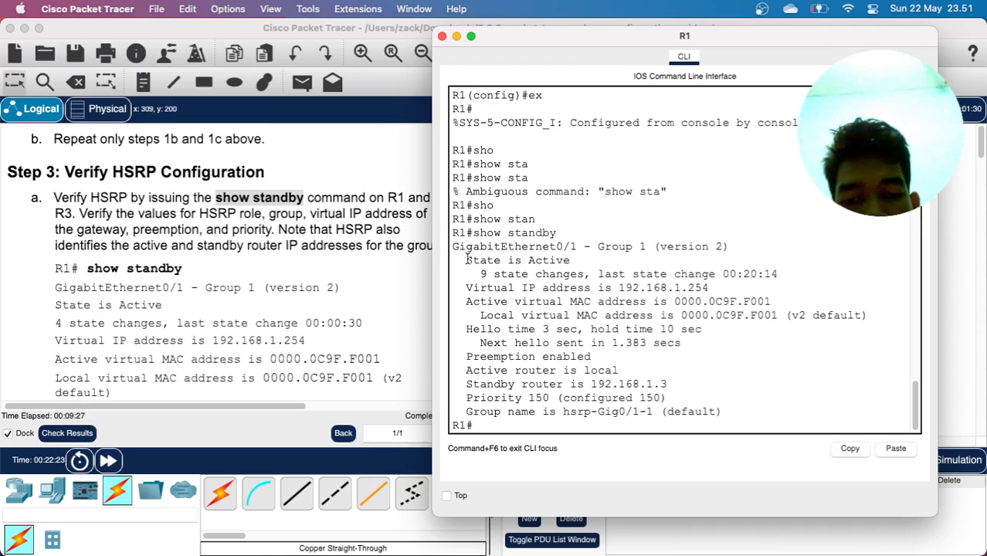
- Examine the state, virtual IP address, priority and standby router address in R1's show standby output
drag(467, 260, 573, 261)
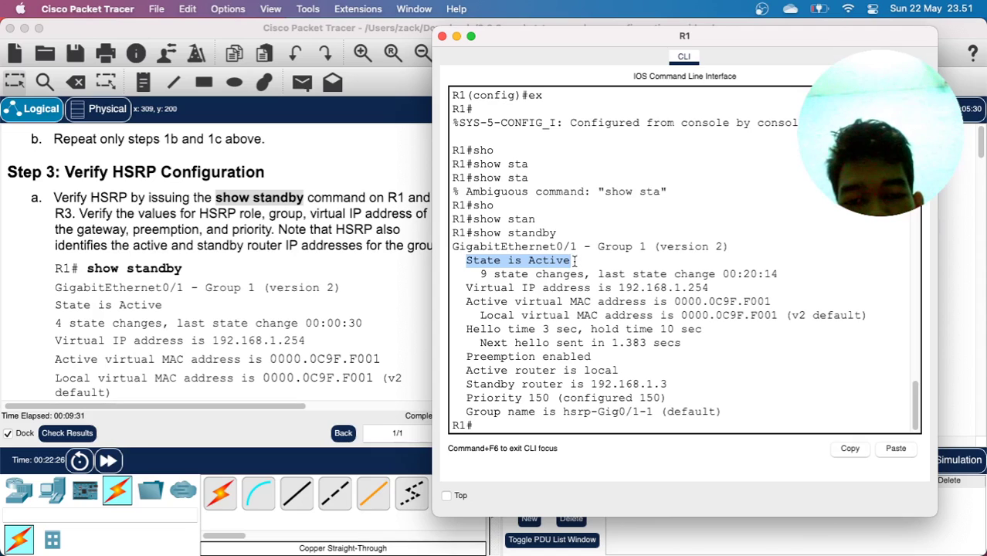
right_click(573, 261)
click(599, 247)
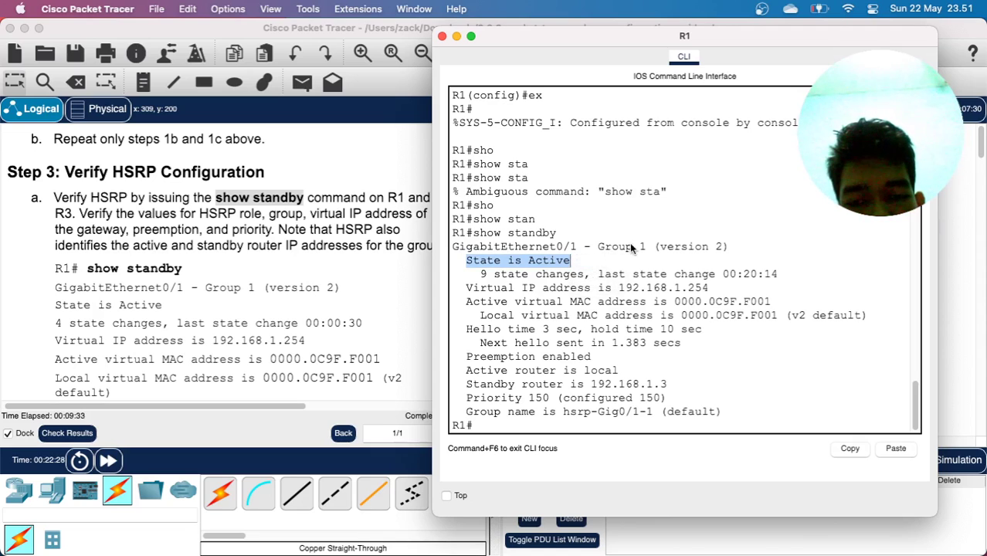
click(621, 247)
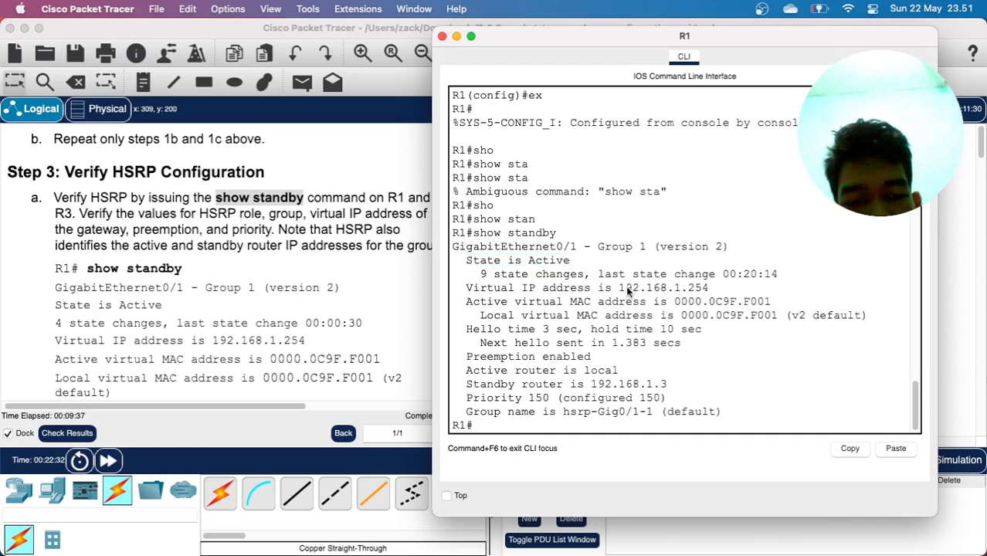
drag(626, 288, 709, 286)
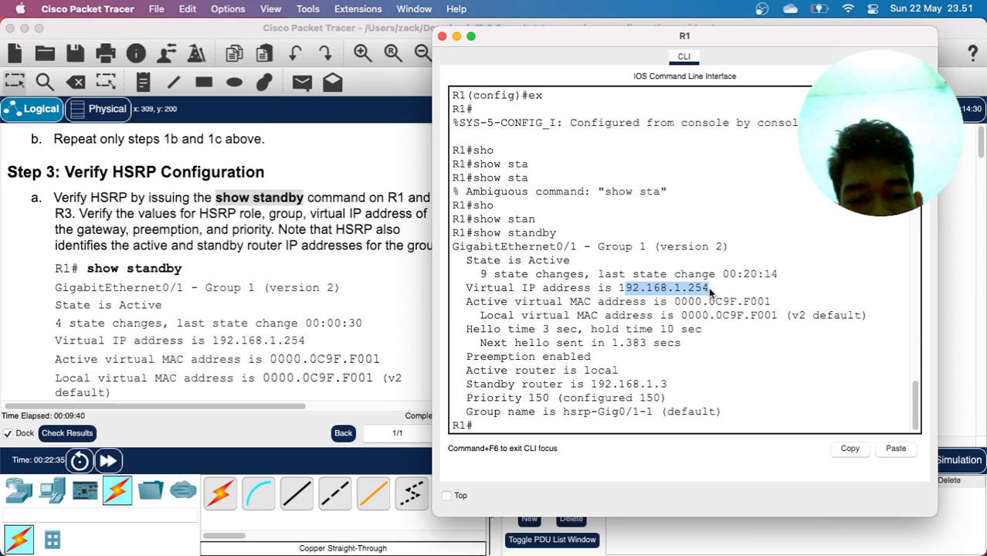
click(629, 299)
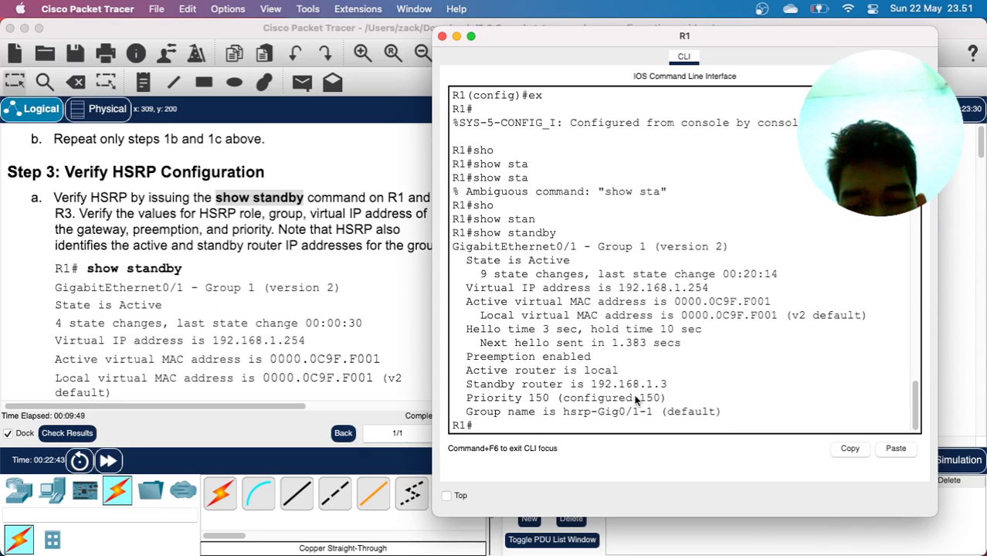
drag(632, 399, 674, 397)
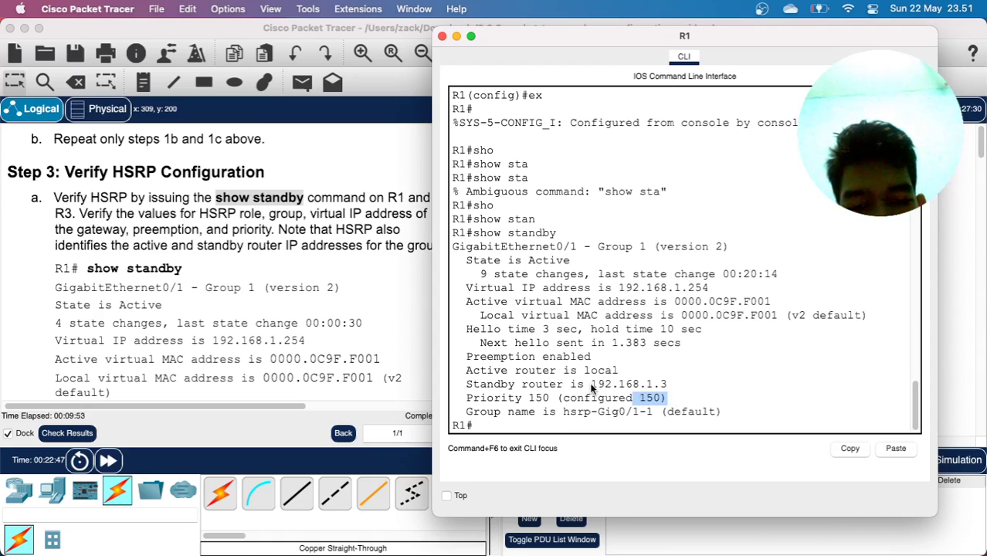
drag(591, 384, 674, 384)
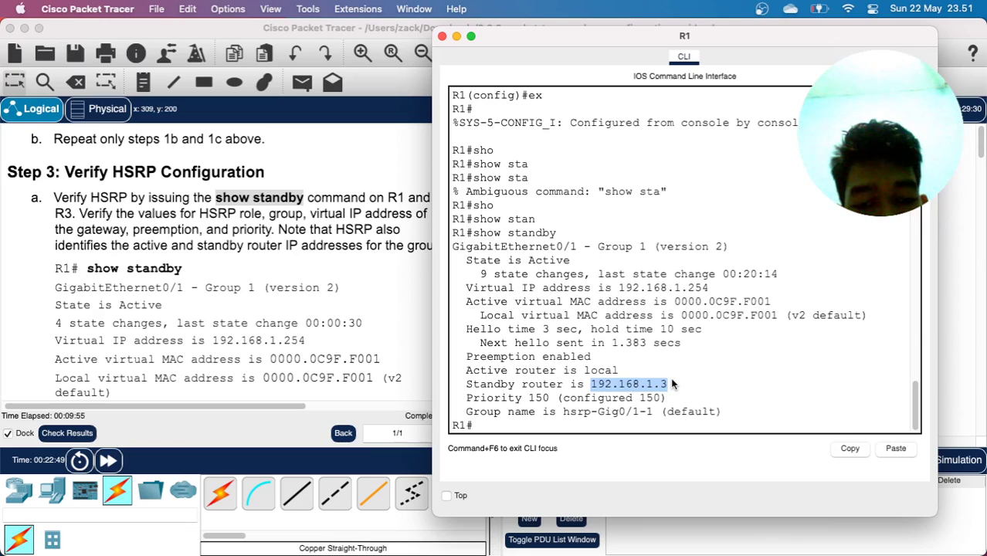
- Shift the R1 window clear of the guide and read the guide's sample show standby output for R1 and R3
mouse_move(693, 39)
mouse_down()
mouse_move(384, 119)
mouse_move(700, 54)
mouse_up()
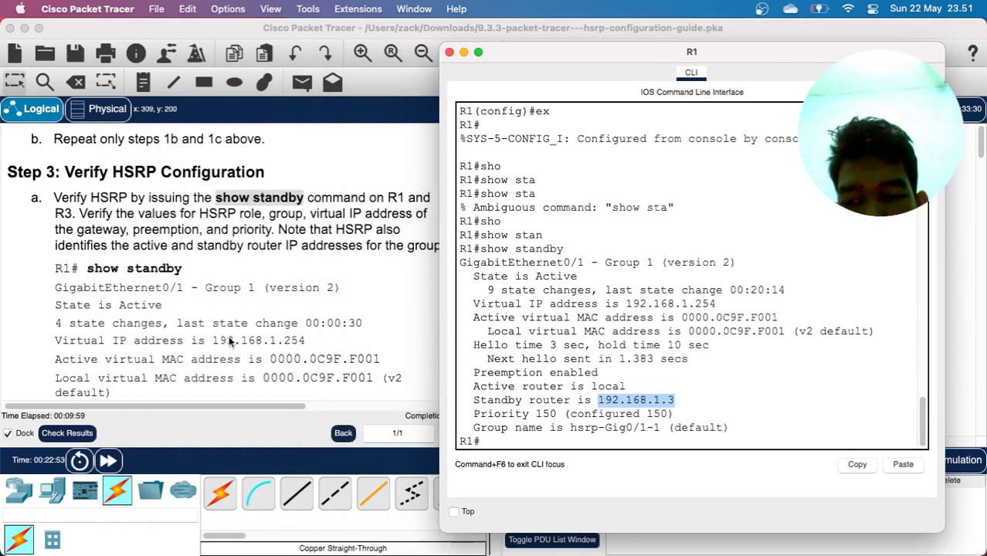
scroll(228, 279, down, 5)
scroll(224, 278, down, 3)
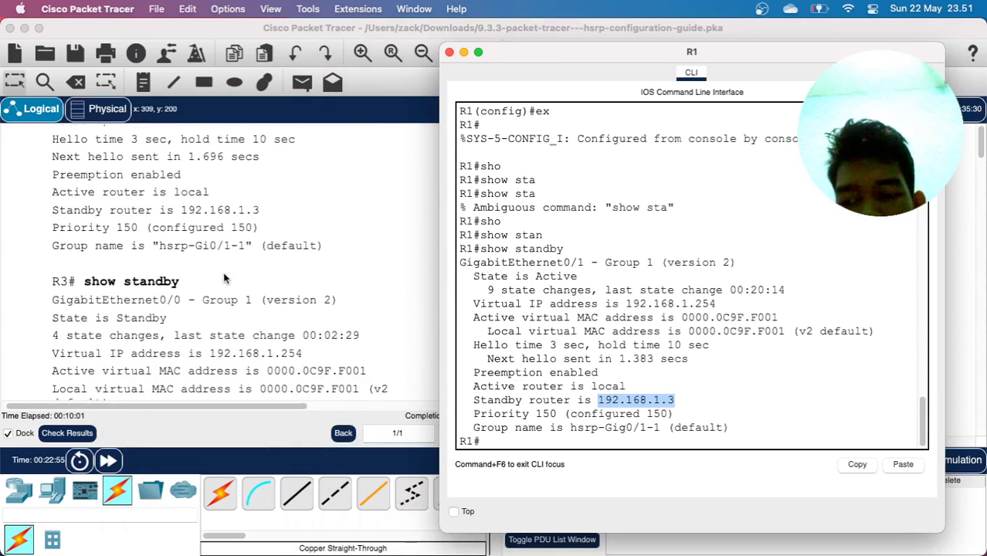
click(224, 278)
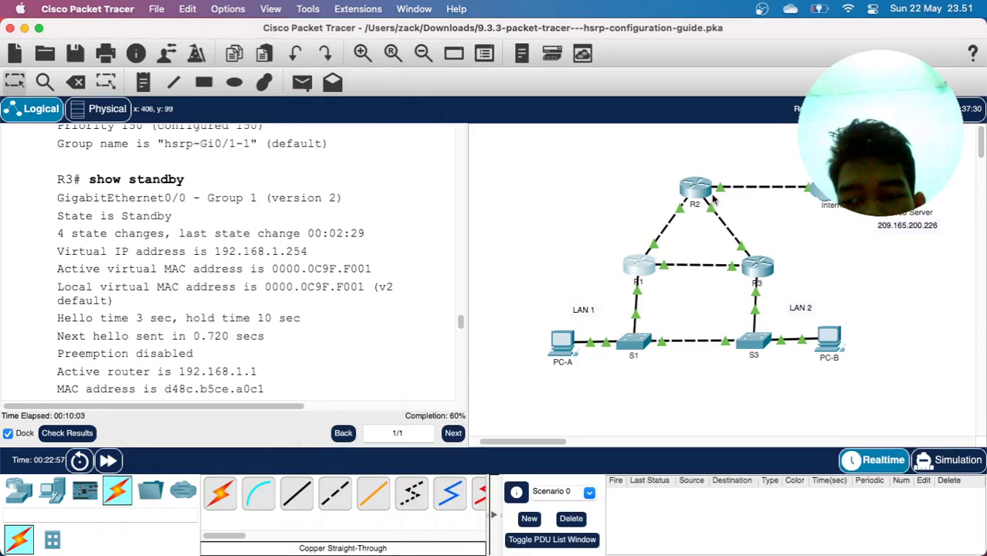
- Reopen R3's CLI and exit from interface configuration back to privileged EXEC mode
click(755, 263)
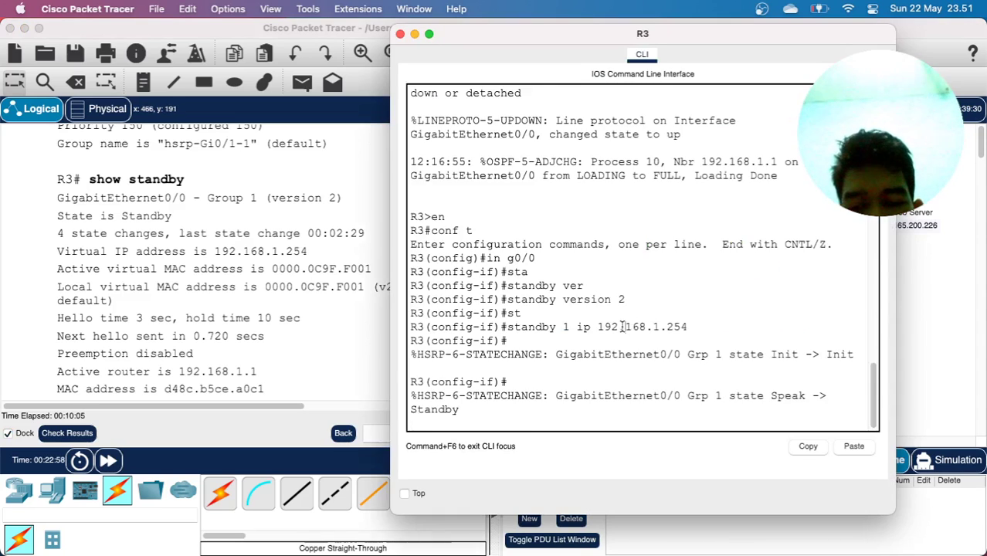
key(Return)
text(ex)
key(Return)
text(ex)
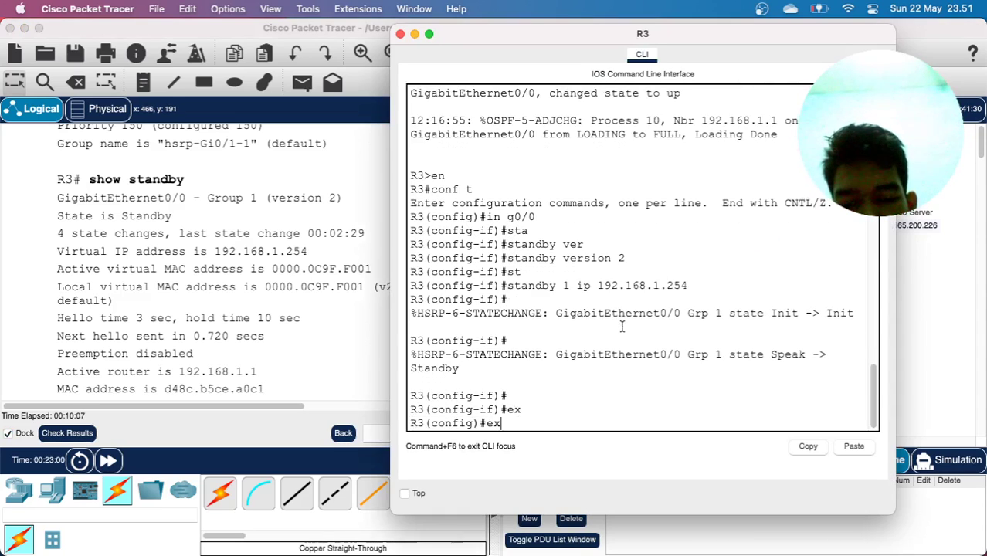
key(Return)
- Display R3's HSRP status with show standby and check the interface, group and version line
text(sho)
key(Tab)
text(stand)
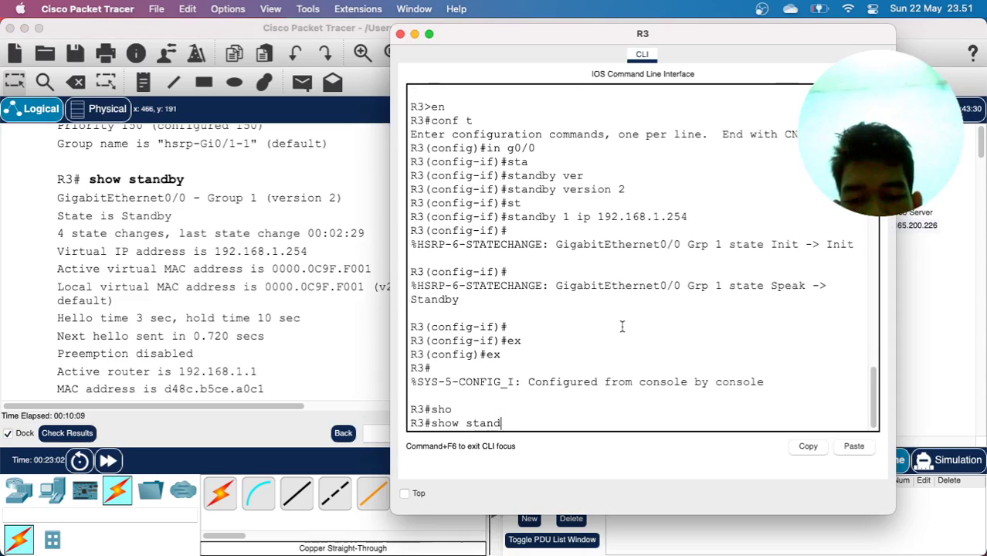
key(Tab)
key(Return)
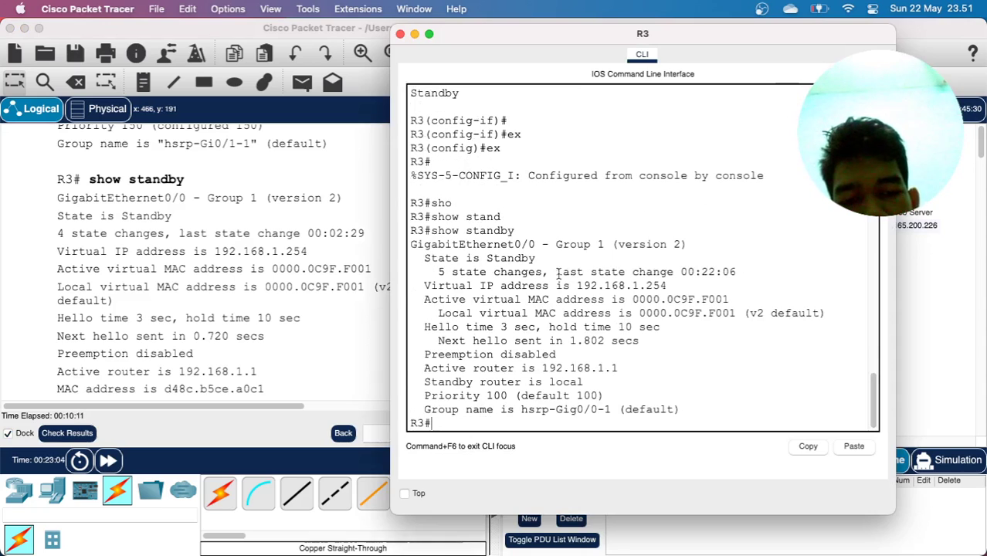
drag(690, 246, 596, 235)
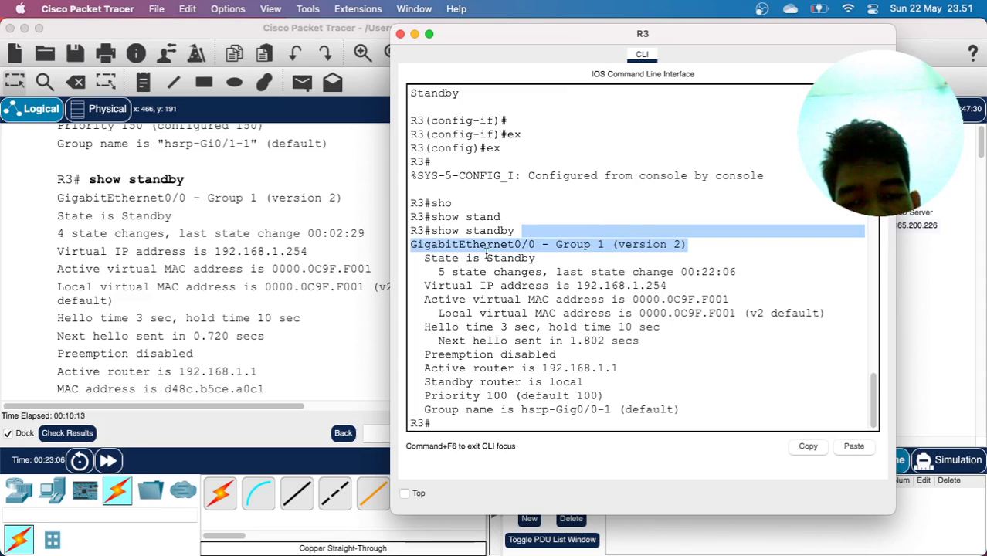
- Examine the state, active router address, virtual IP address and priority in R3's show standby output
drag(486, 258, 541, 258)
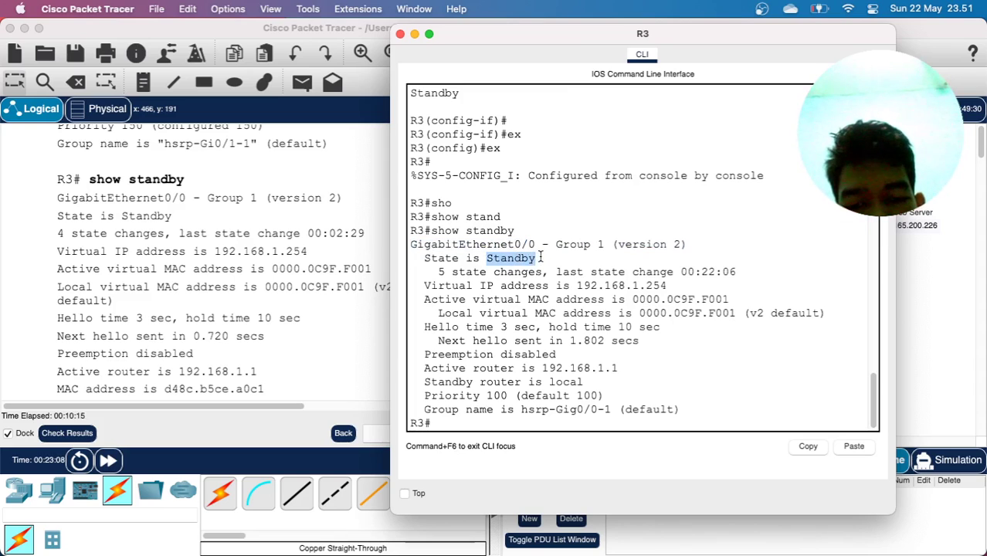
drag(543, 368, 615, 364)
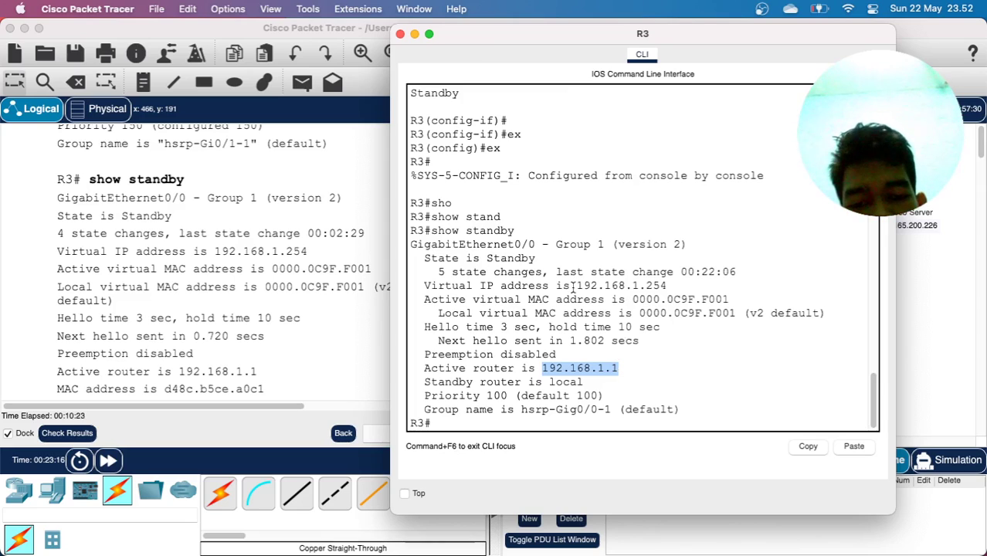
drag(578, 284, 670, 283)
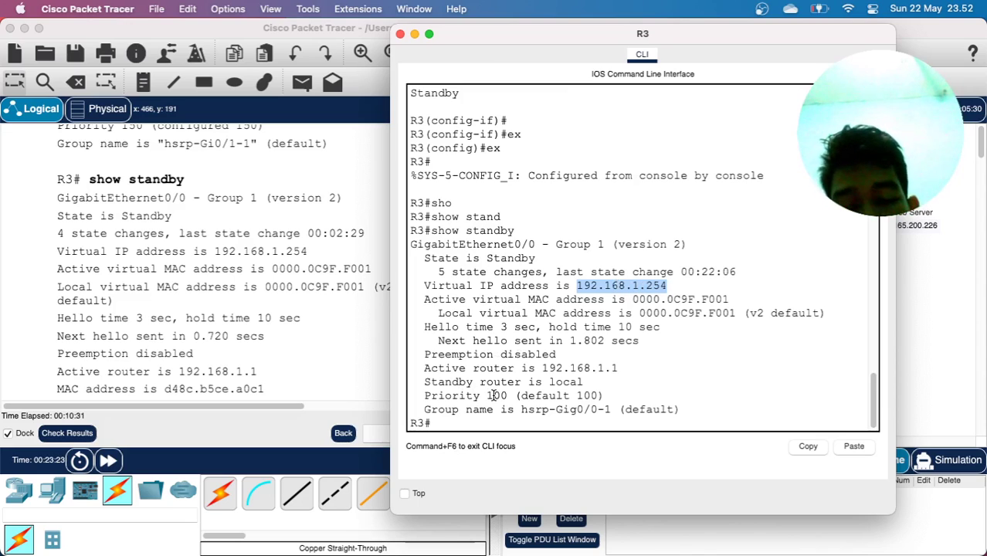
drag(495, 396, 535, 396)
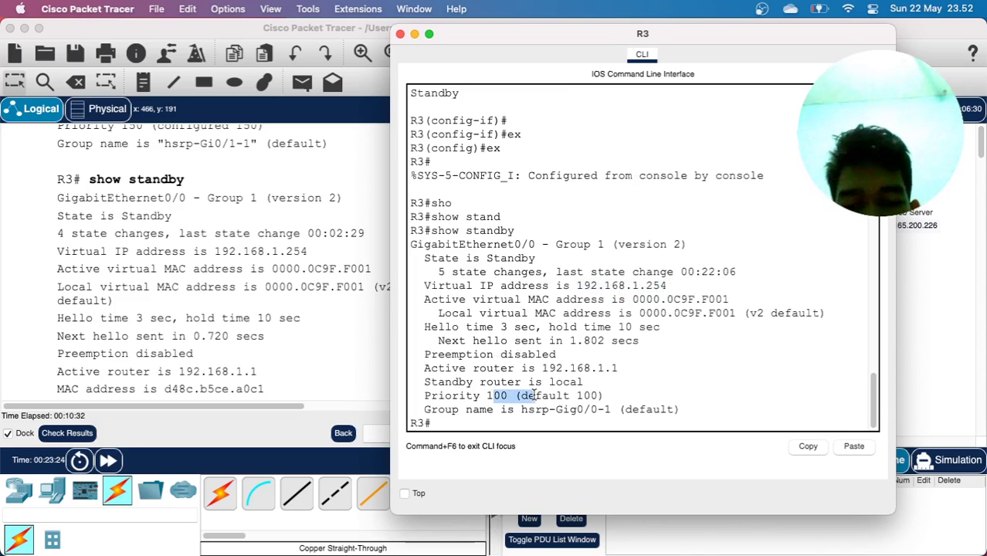
- Read the guide's questions on the active router, the virtual IP's MAC address and the standby router's address and priority
click(241, 296)
scroll(241, 297, down, 5)
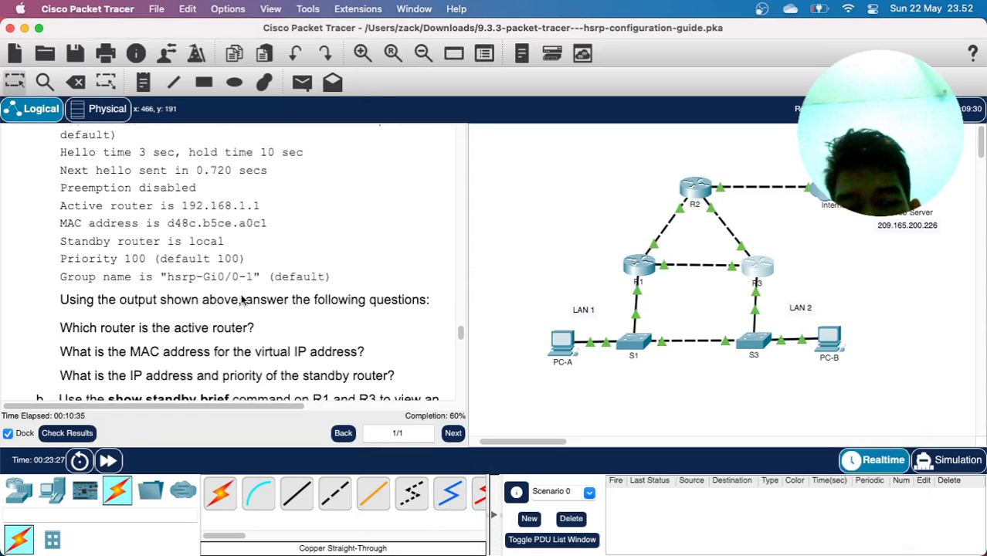
scroll(241, 297, down, 1)
scroll(190, 286, down, 2)
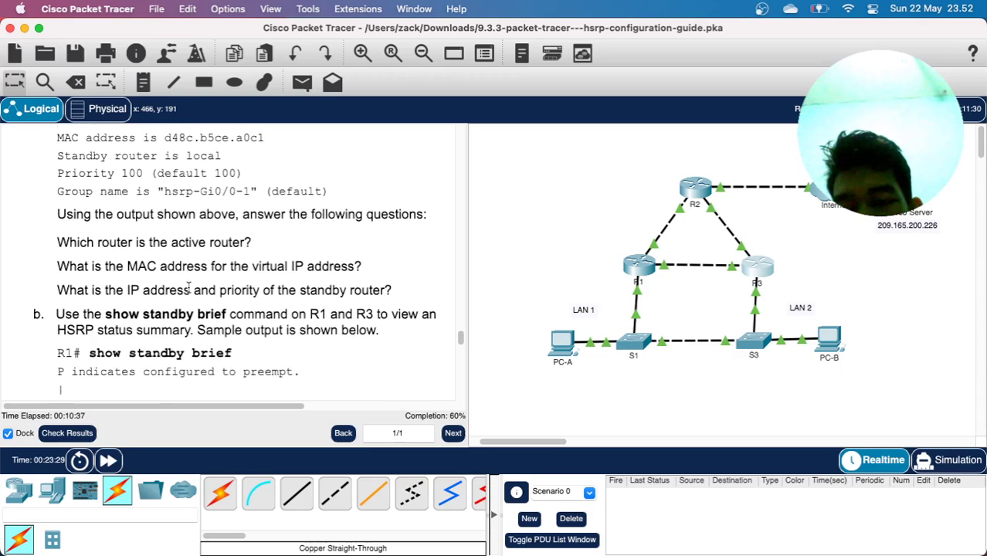
drag(81, 213, 278, 216)
click(279, 217)
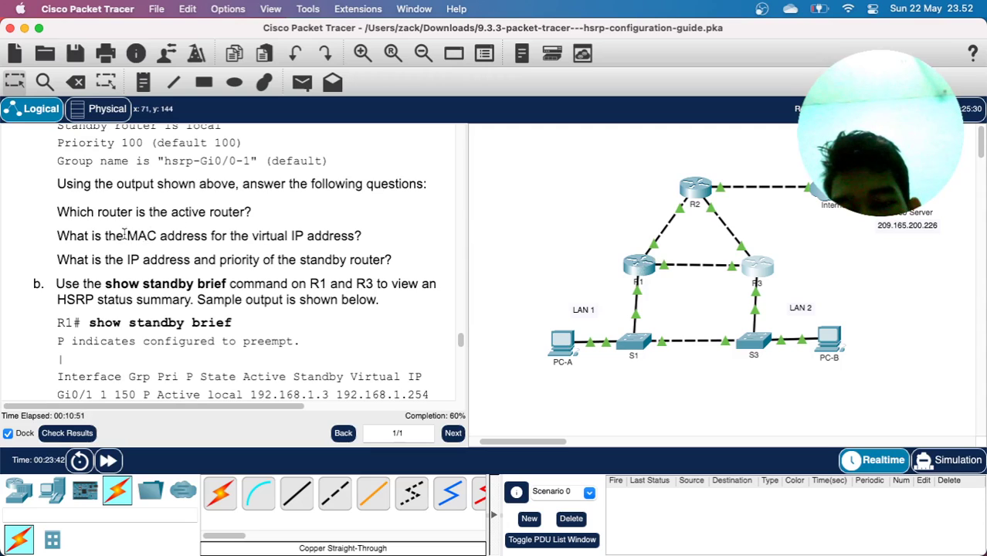
drag(194, 234, 341, 234)
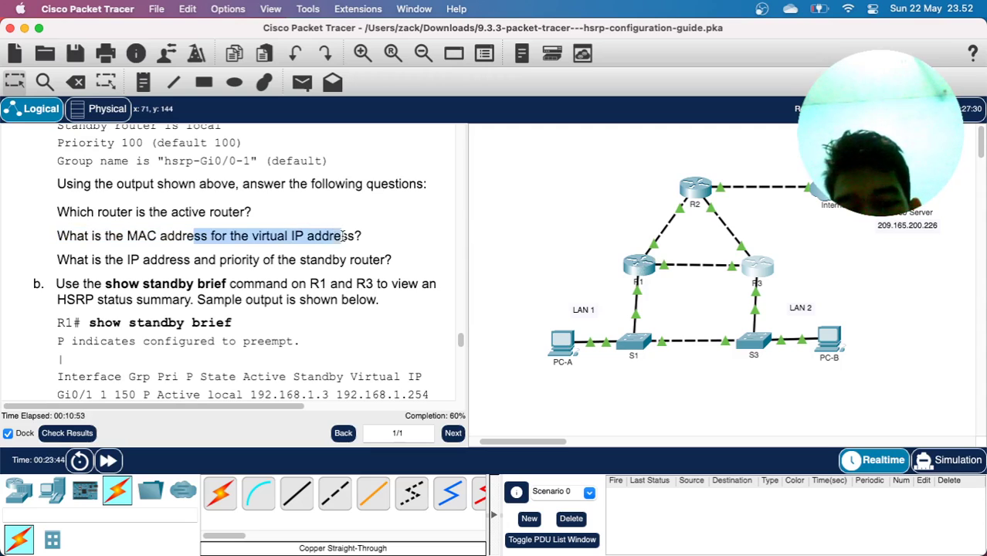
- Look up the active virtual MAC address and the priority in R3's show standby output
click(767, 264)
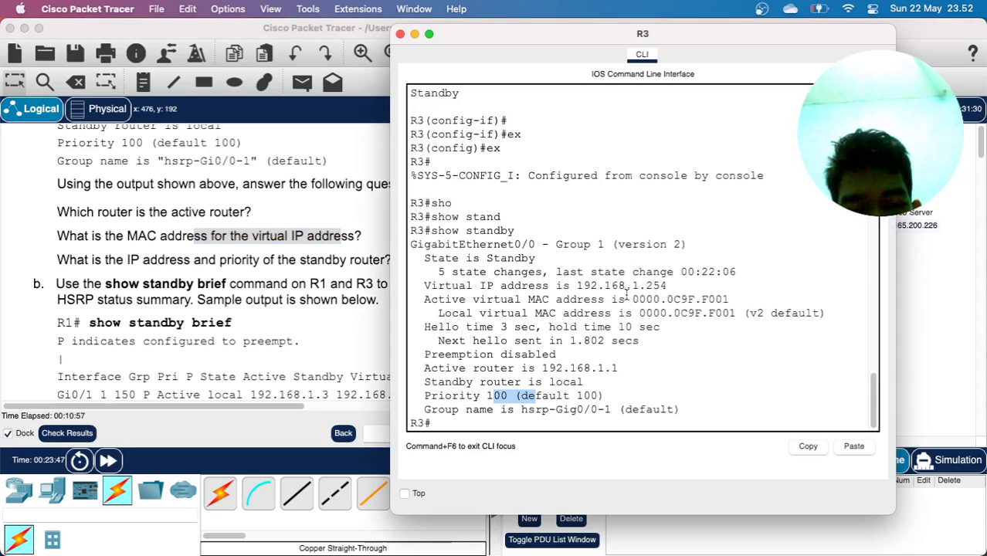
drag(618, 299, 707, 299)
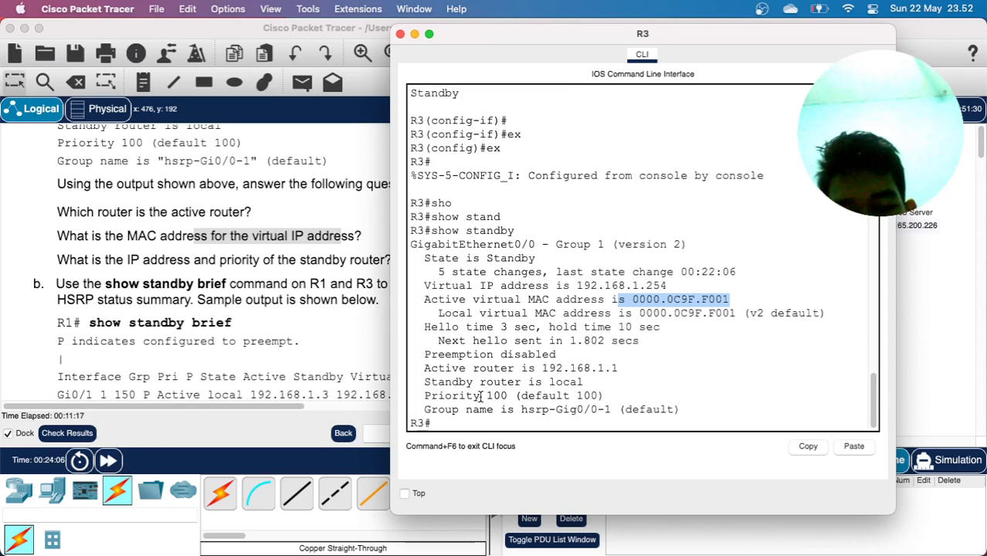
drag(488, 395, 514, 395)
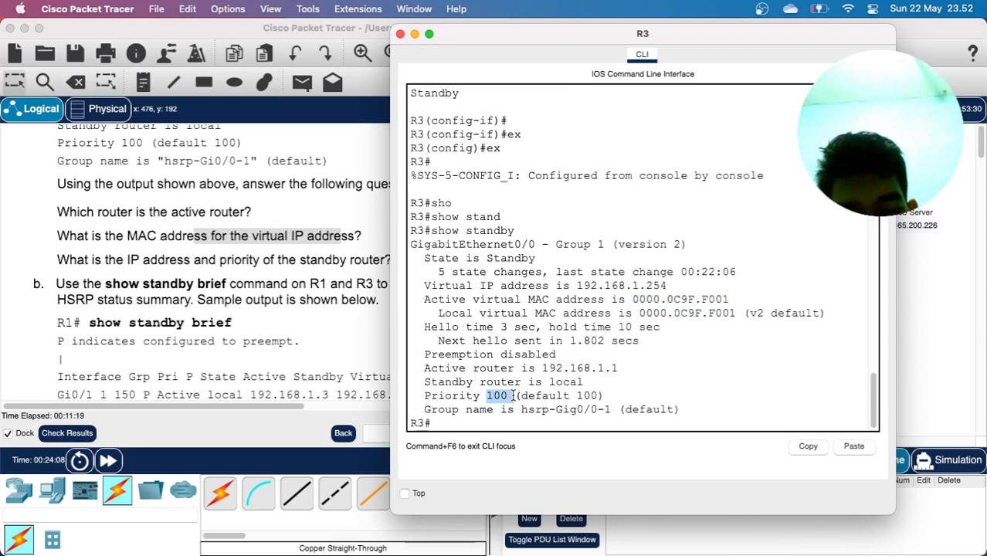
click(368, 327)
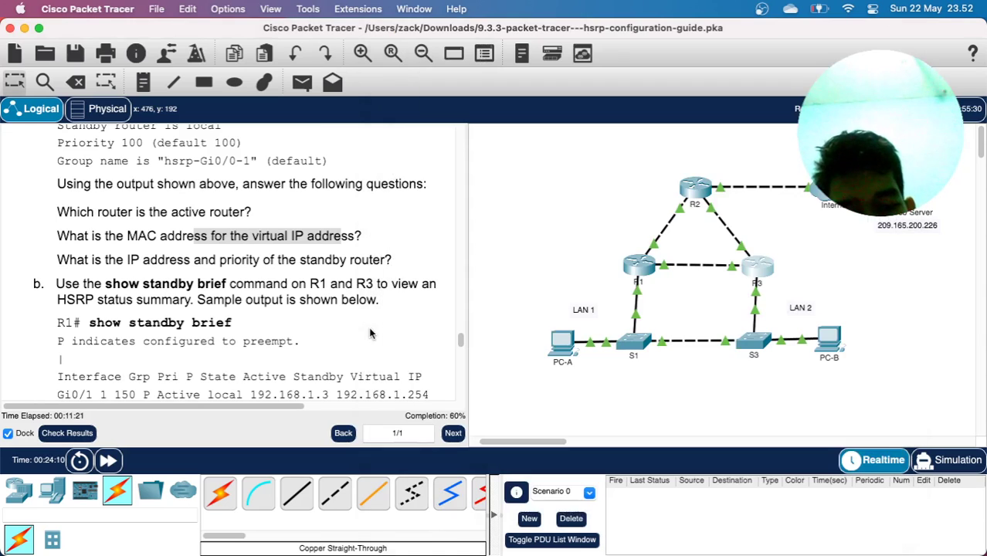
- Look up the standby router's IP address in R1's show standby output
click(630, 272)
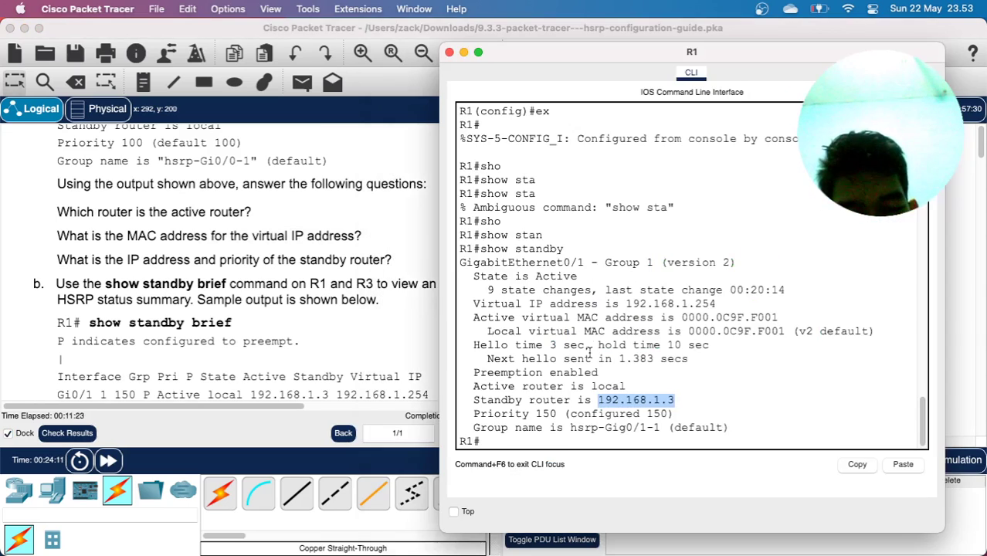
drag(495, 400, 684, 400)
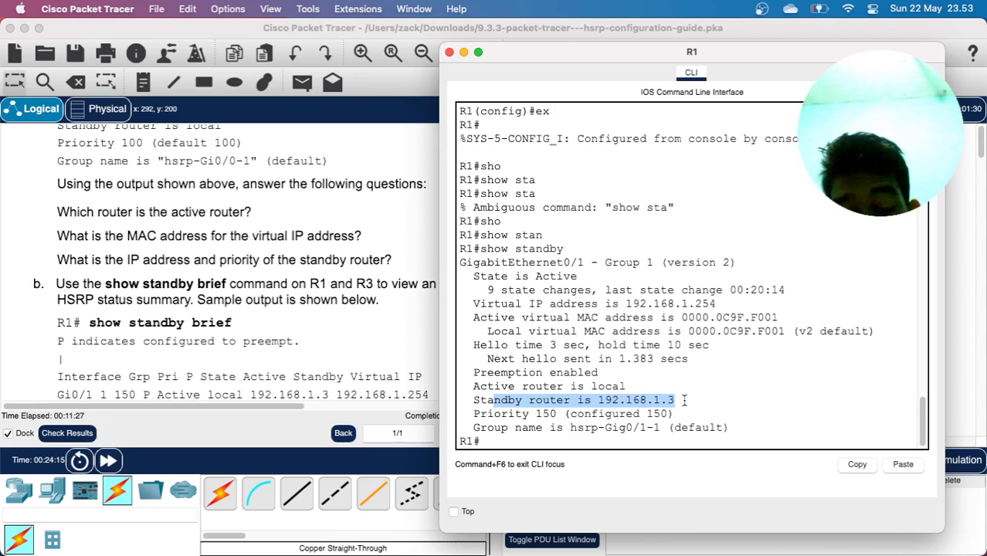
- Check the guide's instruction b and display R1's HSRP summary with show standby brief
click(257, 309)
scroll(255, 307, down, 5)
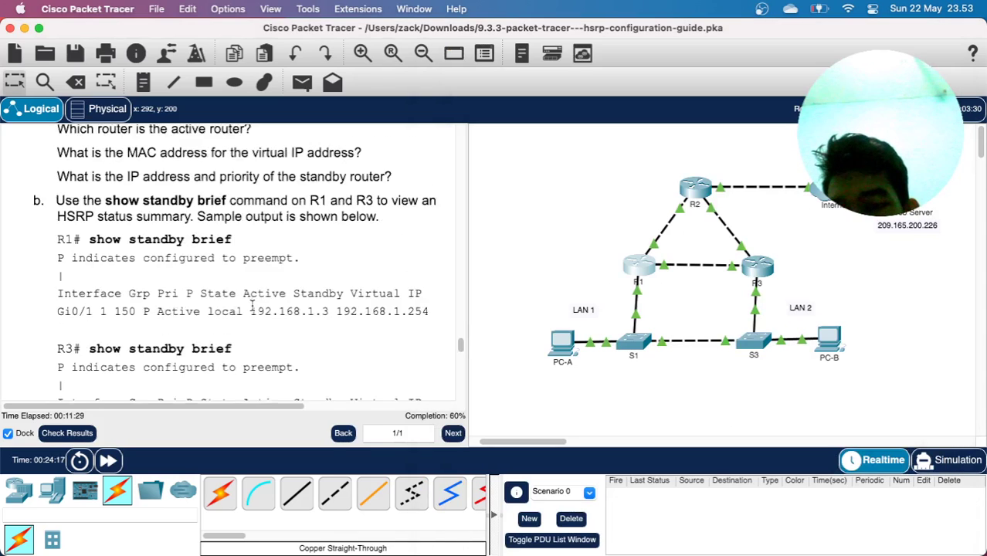
click(631, 272)
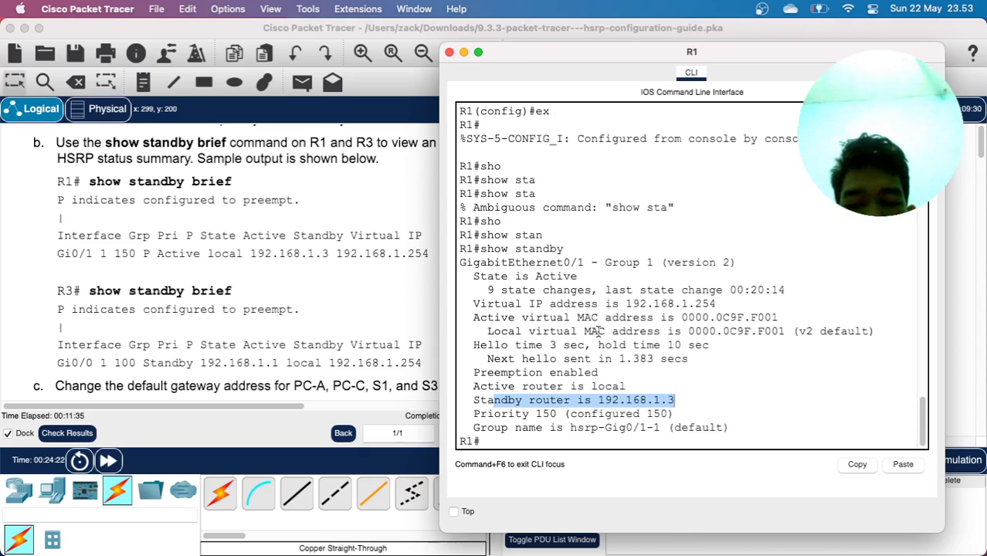
key(Return)
text(sho)
key(Tab)
text(stand)
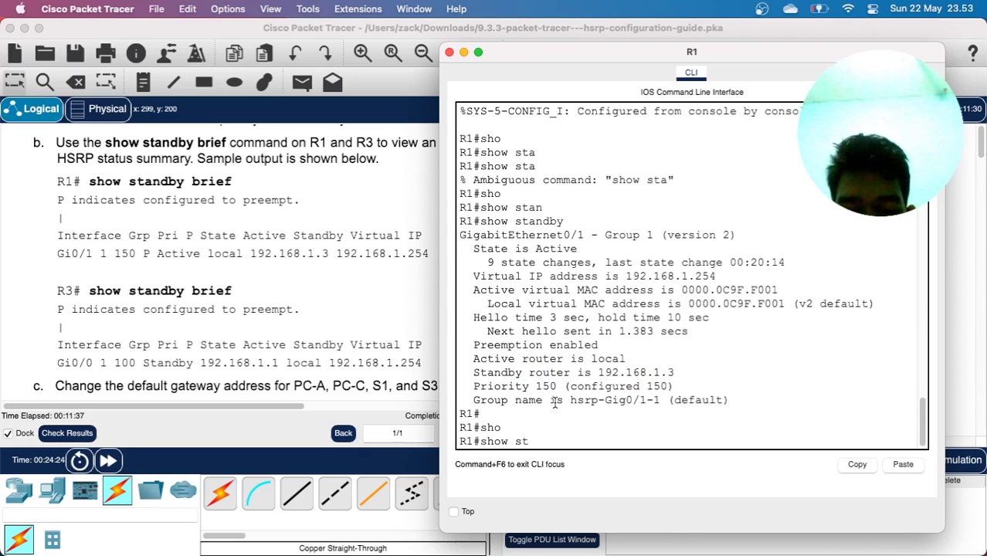
key(Tab)
text(bri)
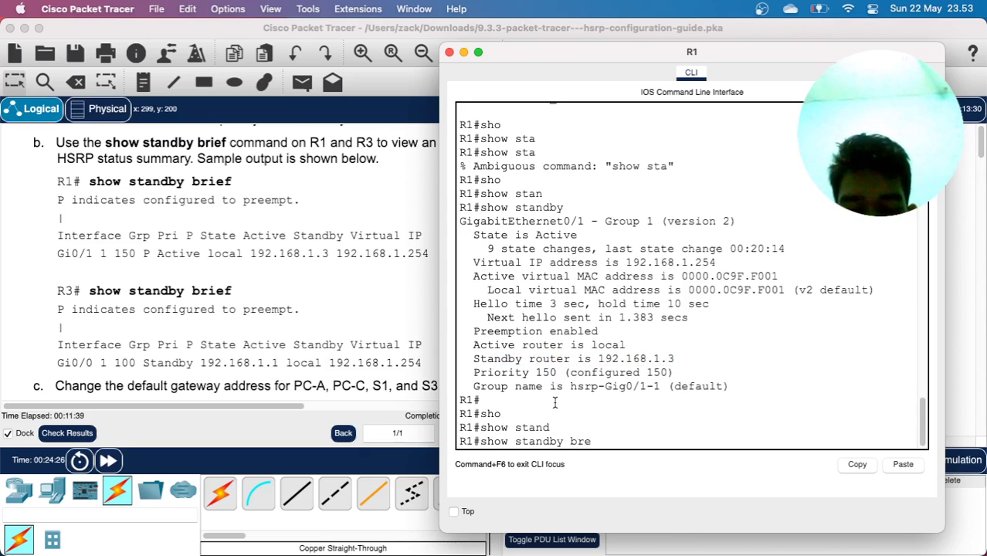
key(Tab)
key(Return)
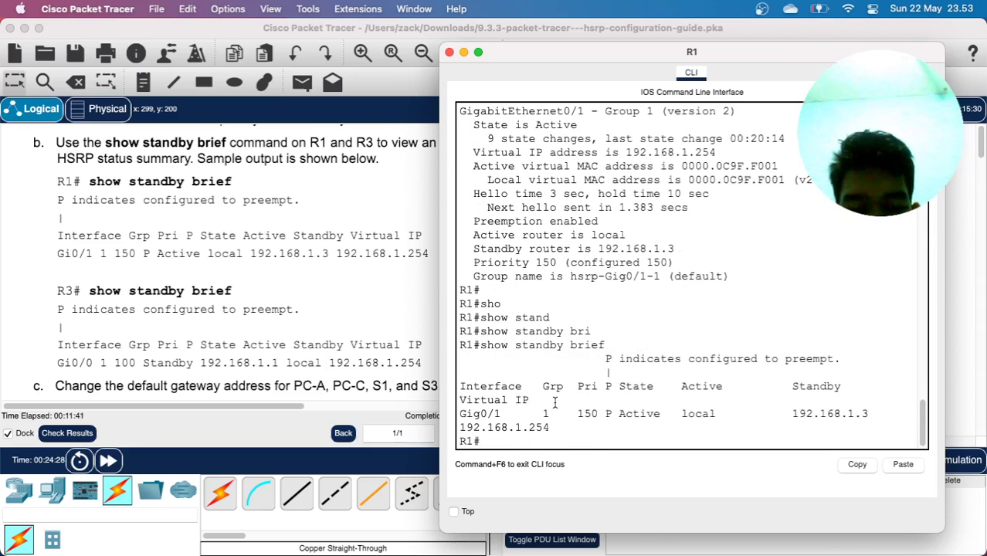
- Widen the R1 window so the summary table fits on one line and check its Active and Standby entries
drag(439, 351, 295, 351)
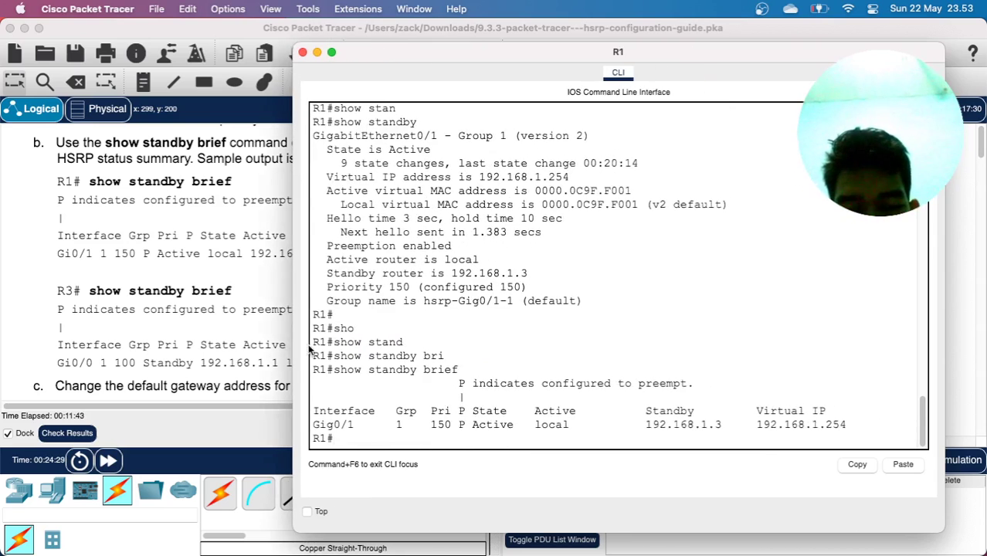
drag(533, 423, 574, 422)
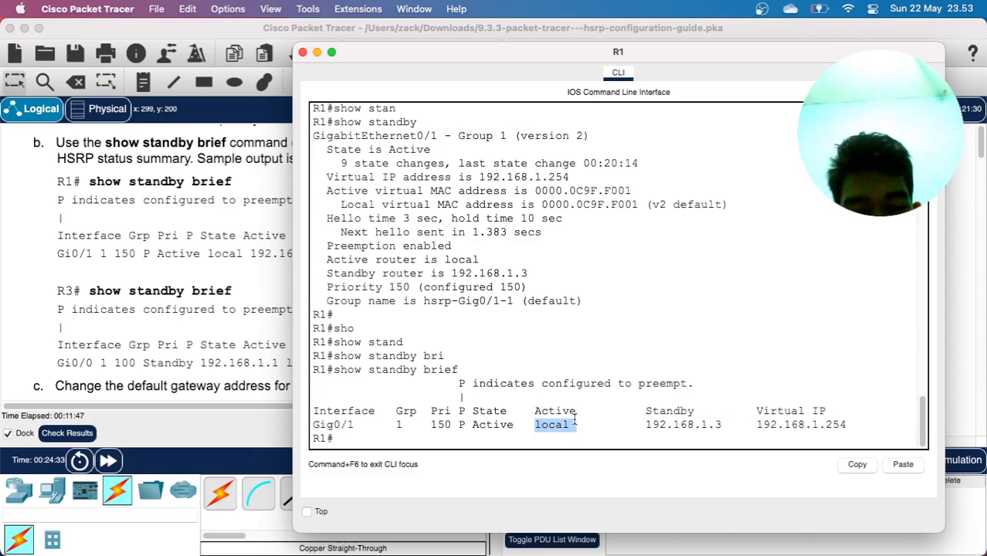
drag(641, 424, 727, 424)
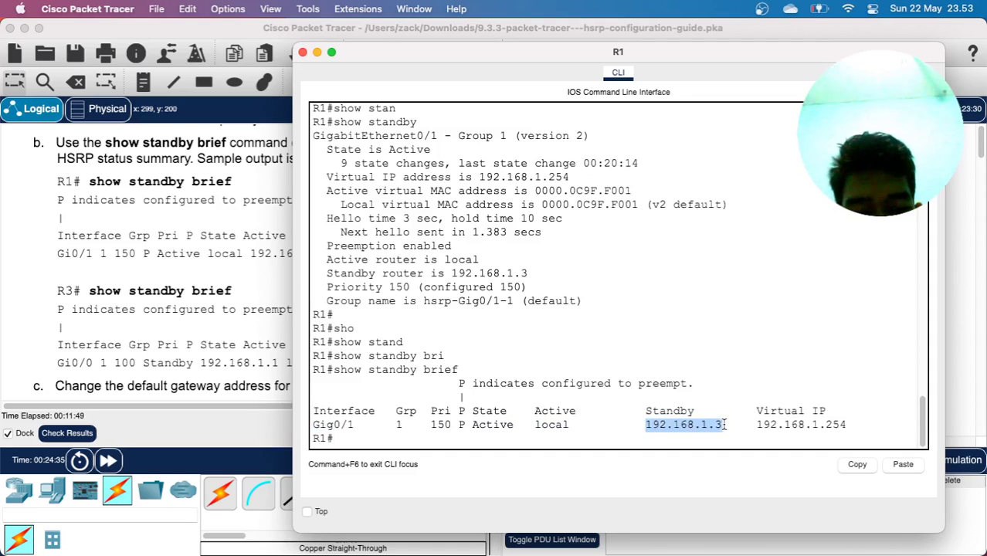
- Switch to R3's CLI and display its HSRP summary with show standby brief
click(958, 227)
click(756, 267)
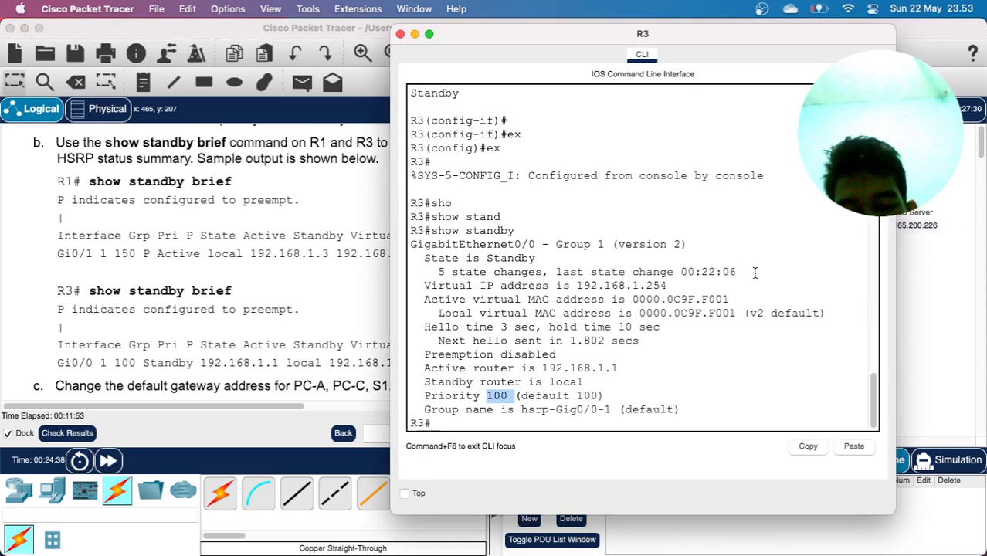
key(Return)
text(sho)
key(Tab)
text(sta)
key(Tab)
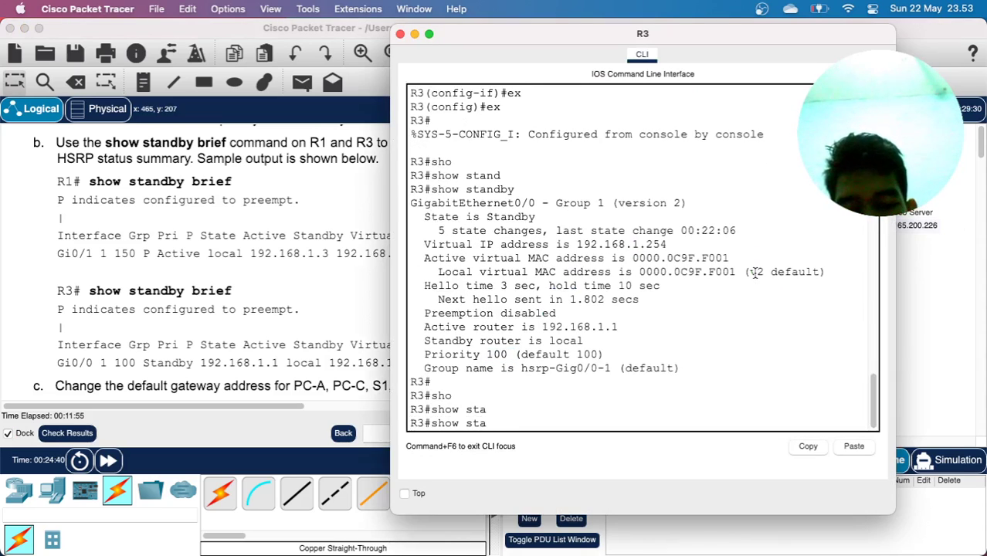
text(n)
key(Tab)
text(br)
key(Tab)
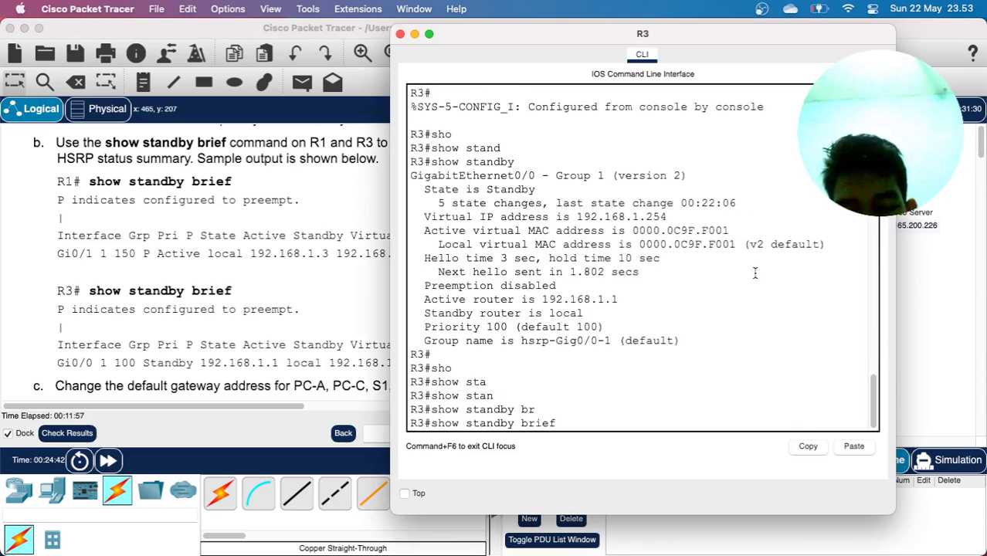
key(Return)
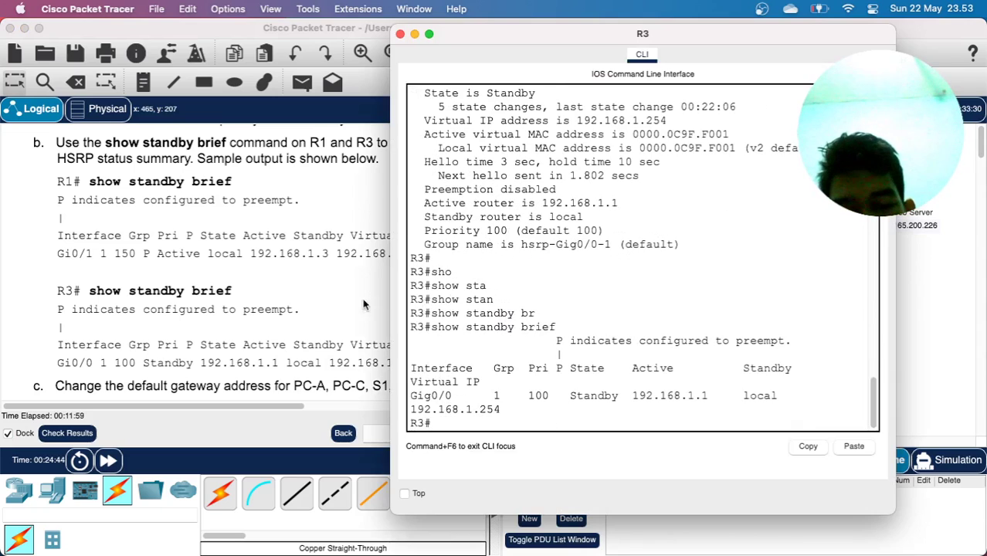
- Widen the R3 window and examine the standby, virtual IP, state and priority entries in the summary table
drag(391, 299, 277, 299)
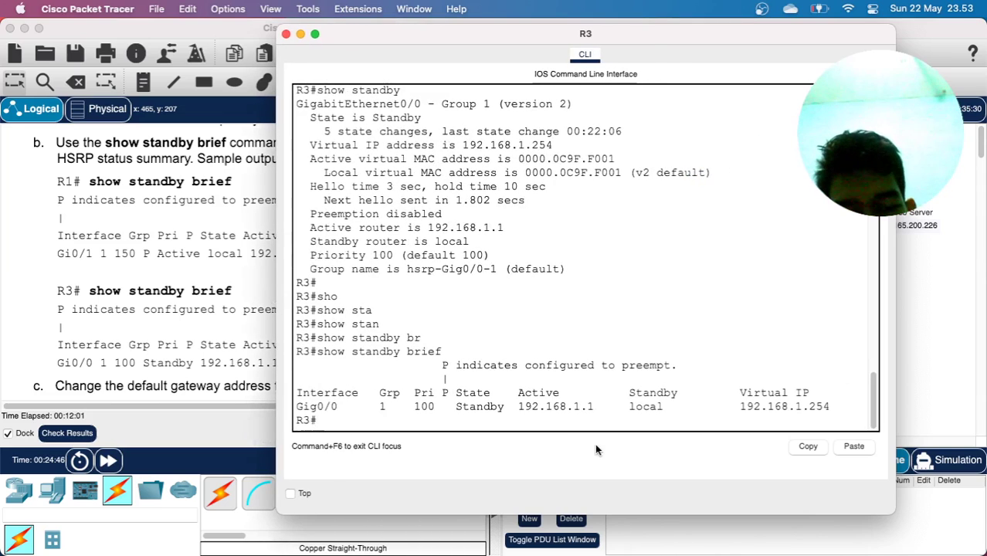
drag(519, 407, 666, 405)
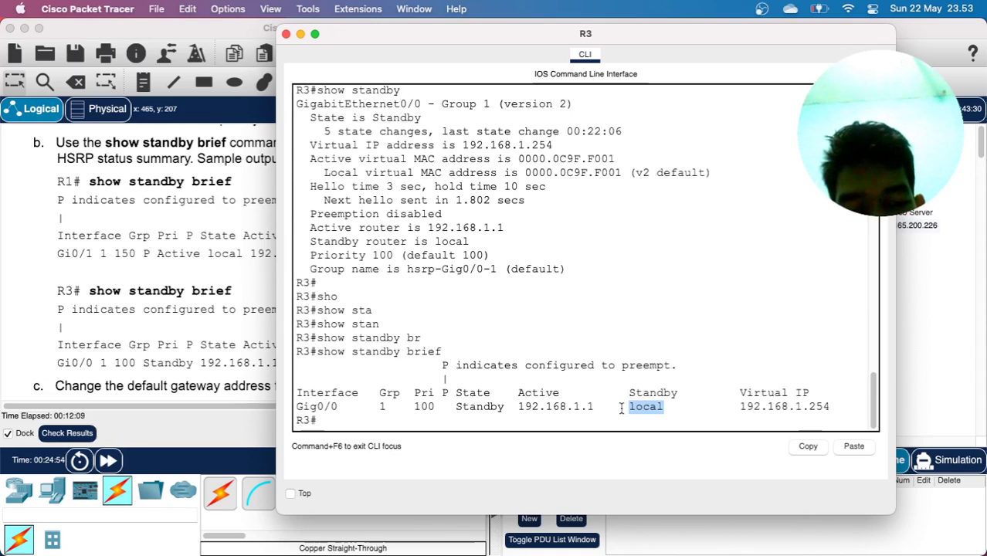
drag(741, 409, 757, 402)
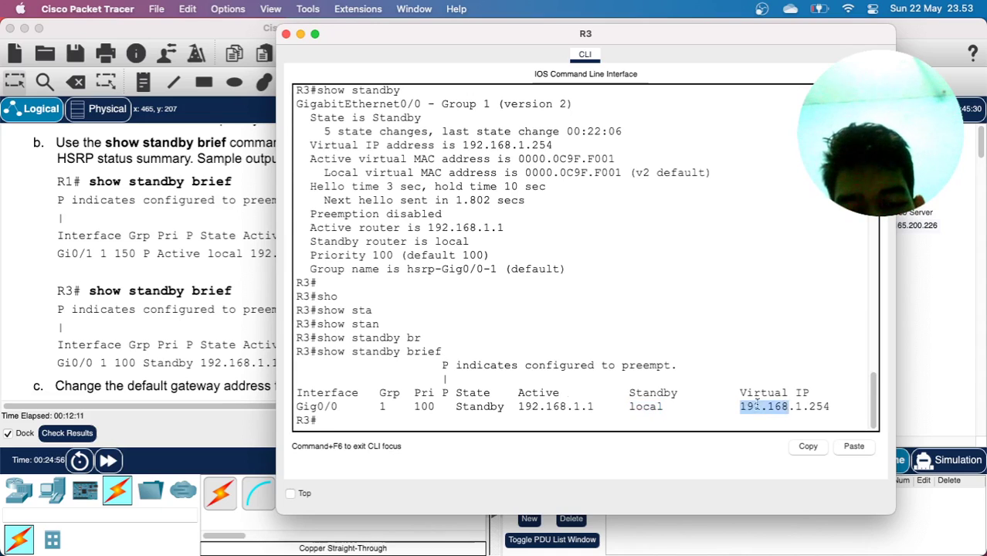
double_click(460, 410)
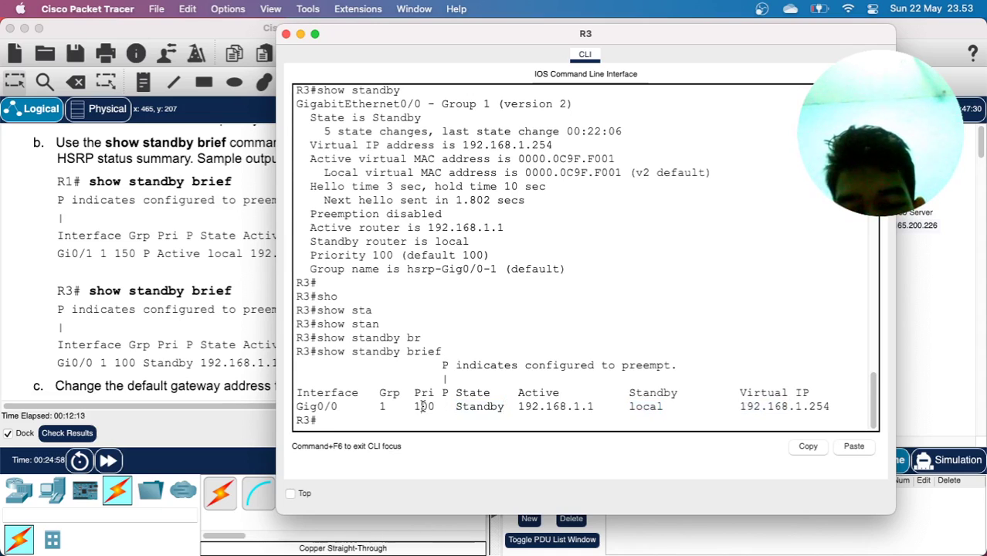
double_click(424, 406)
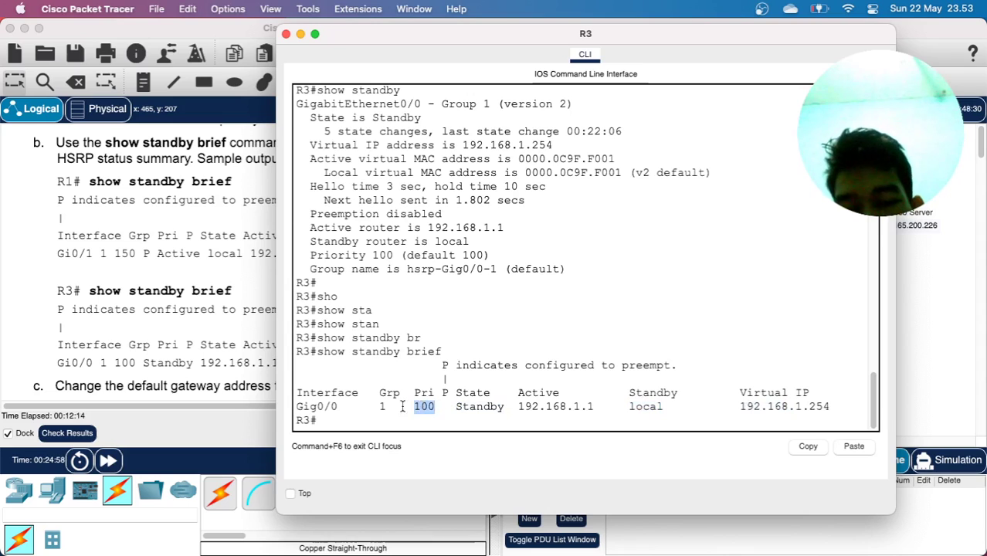
- Read the guide's instruction c on changing the default gateway for PC-A, PC-C, S1 and S3
click(99, 309)
scroll(99, 308, down, 5)
scroll(99, 307, down, 2)
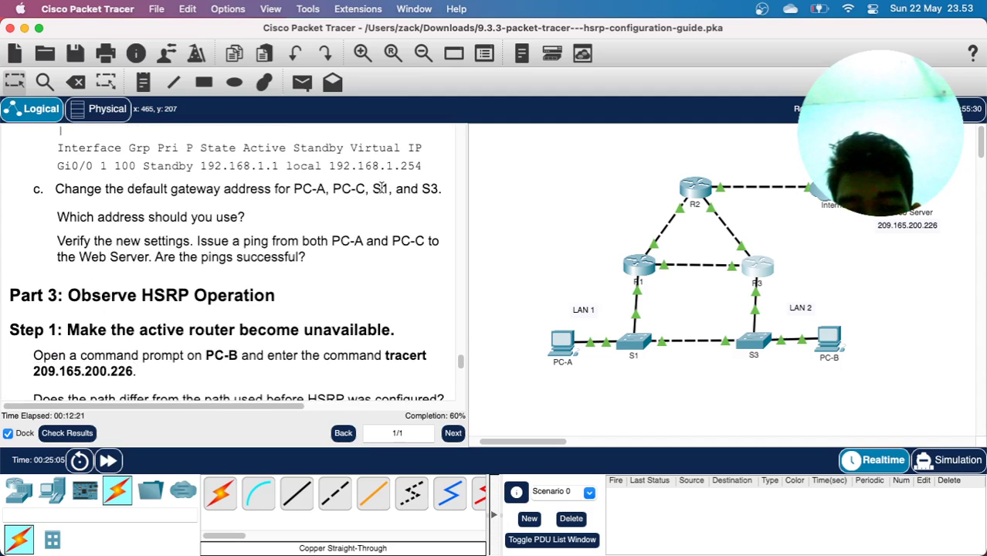
drag(341, 189, 434, 184)
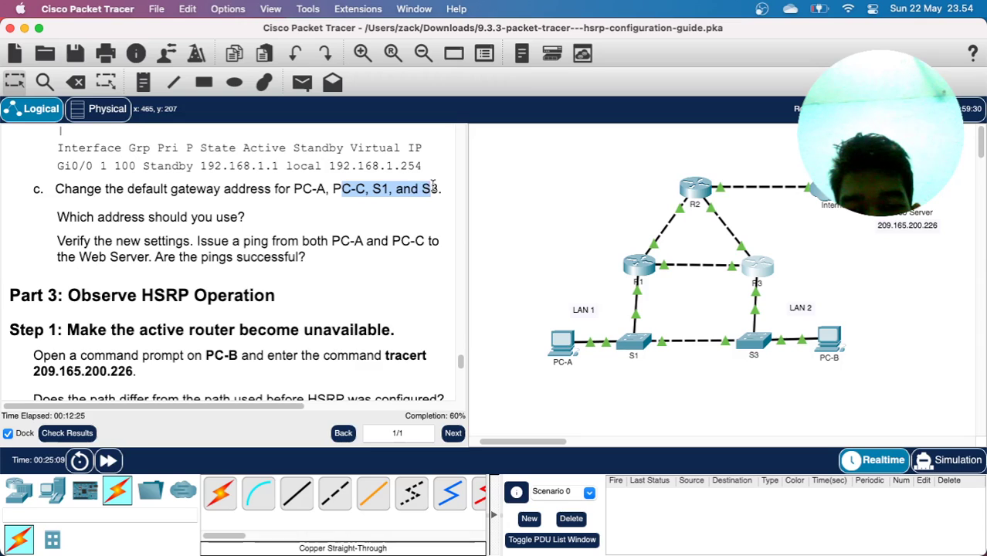
- Set PC-A's IPv4 default gateway to the HSRP virtual address 192.168.1.254 in its IP configuration
click(563, 343)
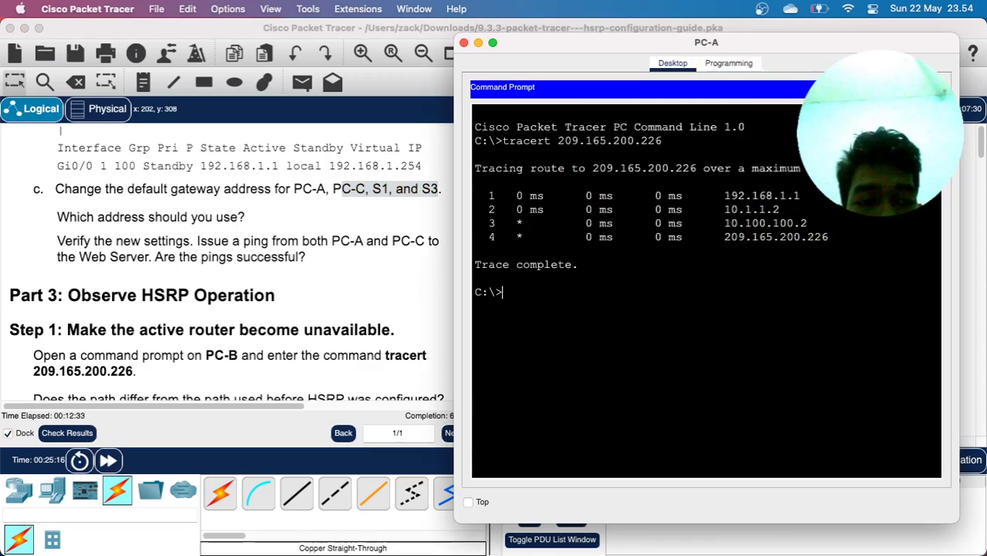
click(933, 89)
click(512, 126)
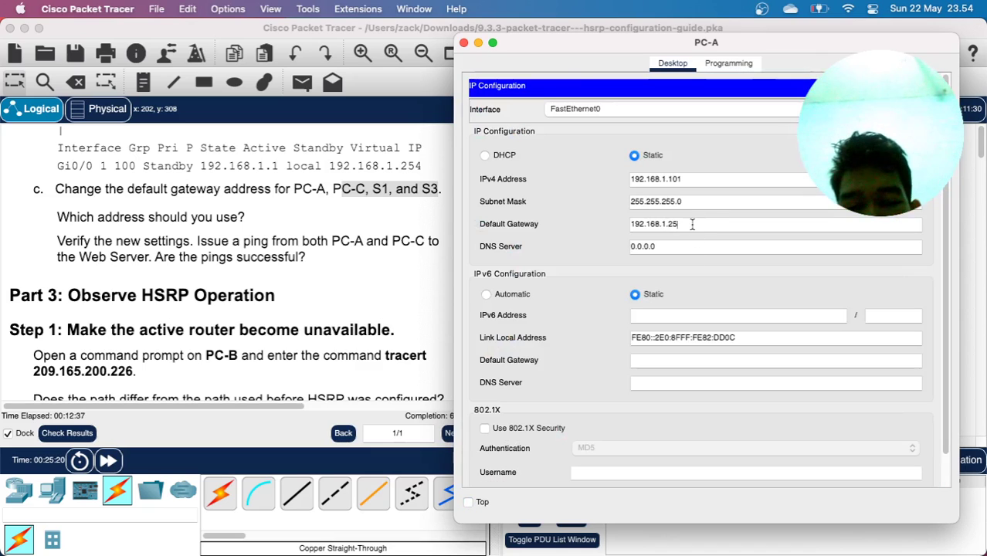
click(463, 43)
- Set PC-B's IPv4 default gateway to 192.168.1.254 and reopen its IP configuration to check the entry
click(825, 349)
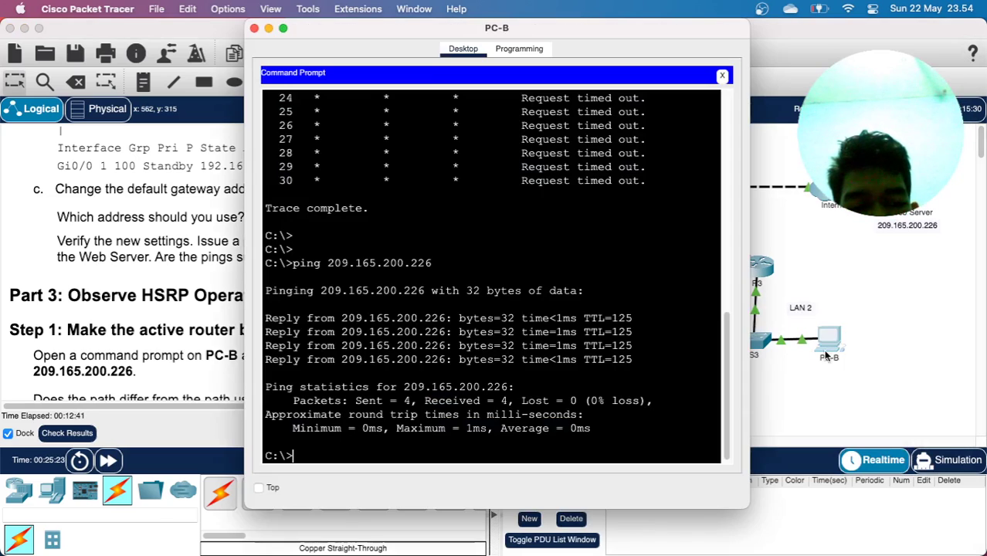
click(723, 75)
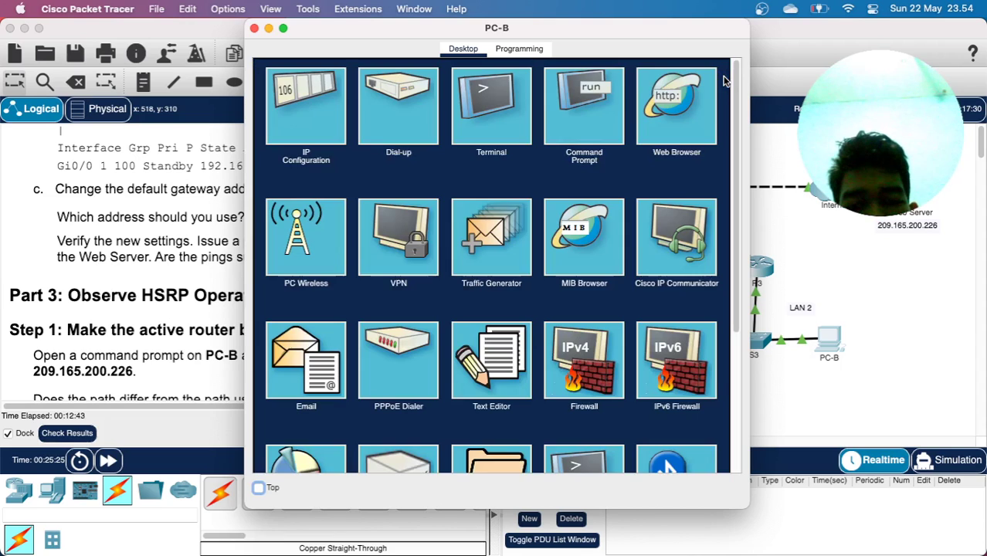
click(293, 105)
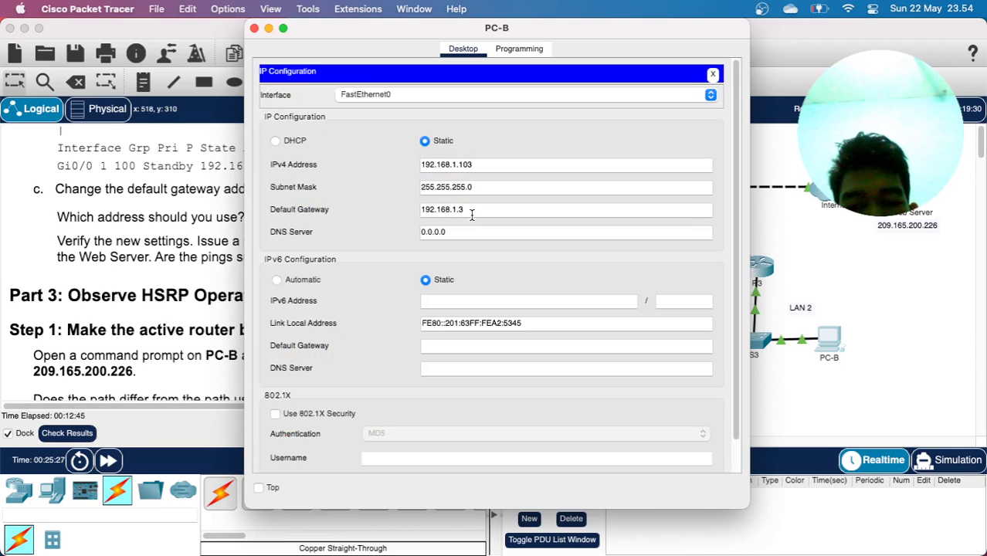
text(4)
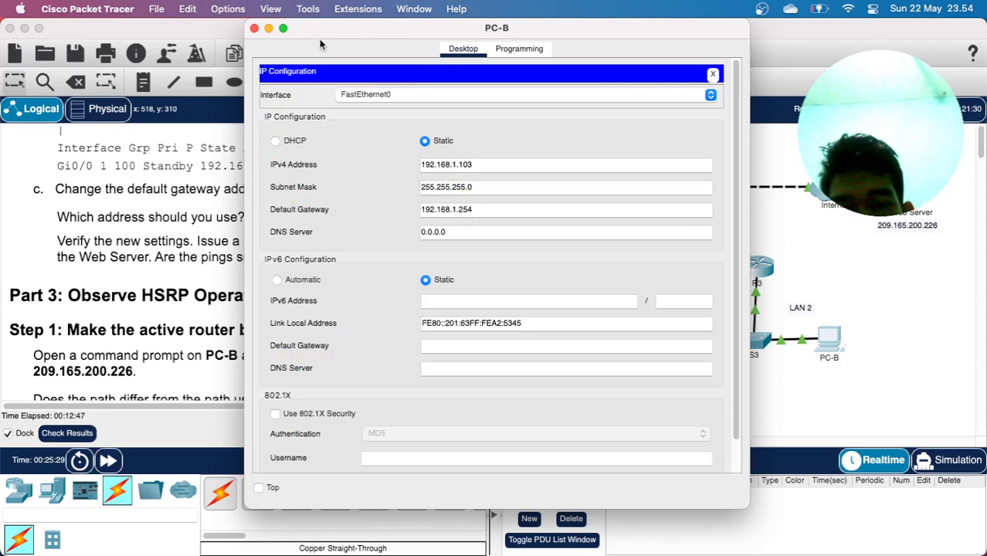
click(714, 75)
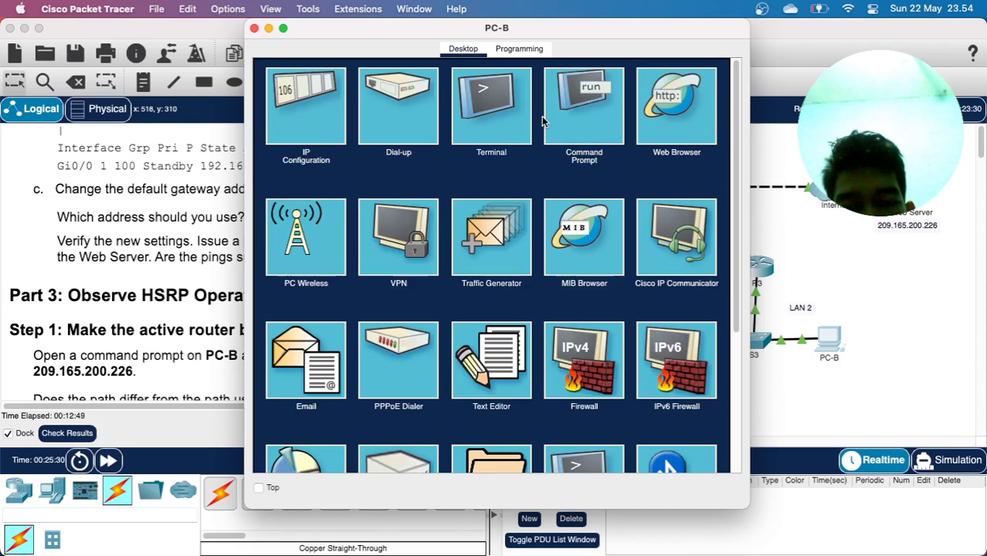
click(319, 100)
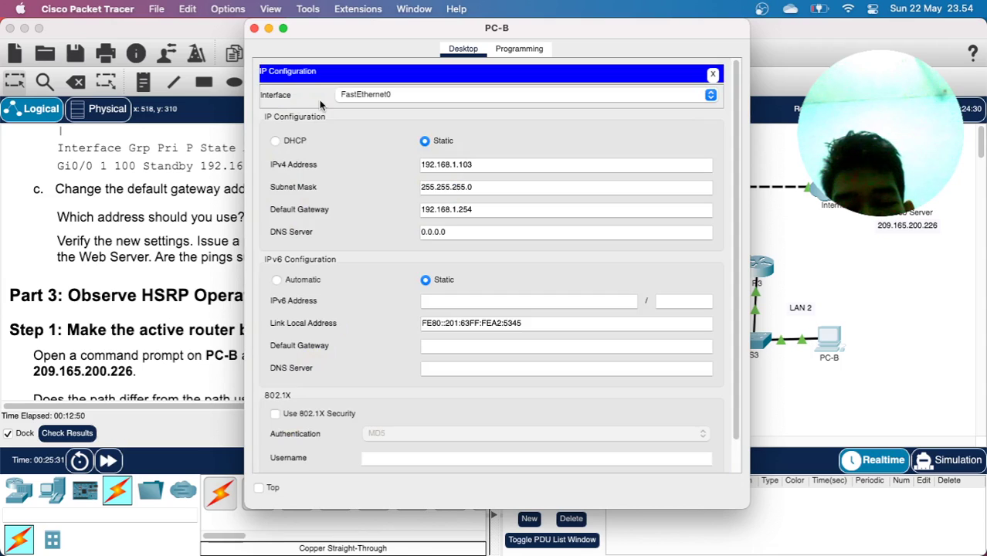
click(905, 292)
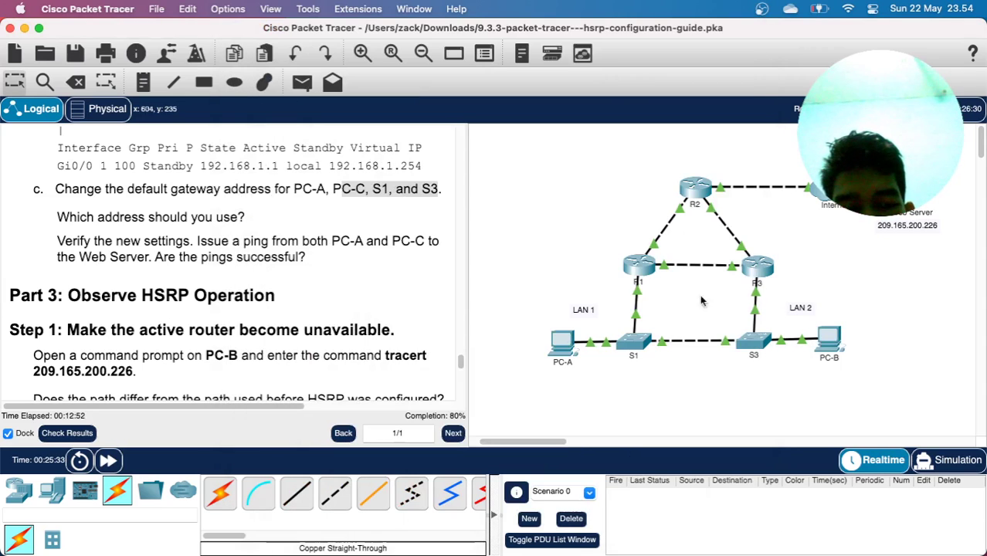
- Open switch S1's command line and enter global configuration mode with en and conf t
click(632, 343)
key(Return)
key(Return)
key(Return)
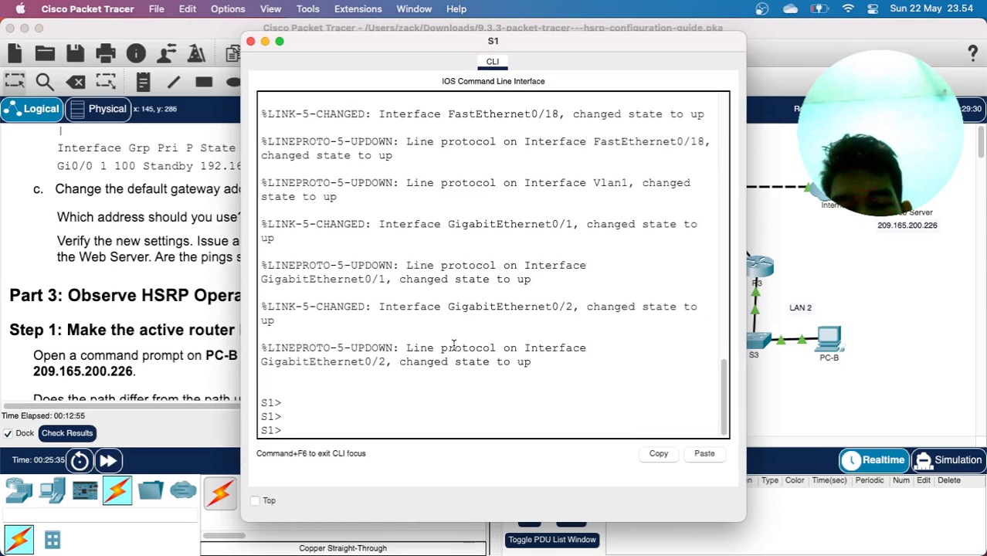
text(en)
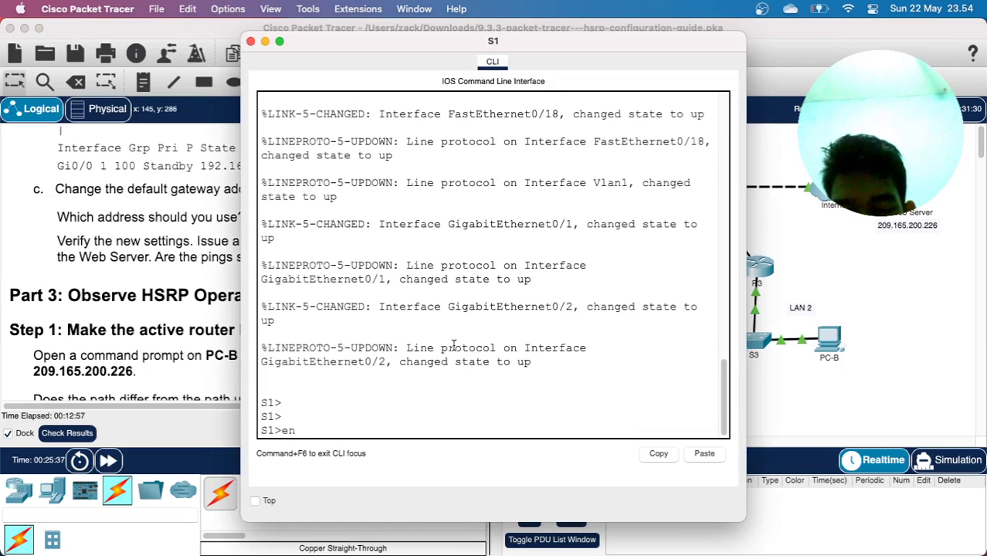
key(Return)
text(conf t)
key(Return)
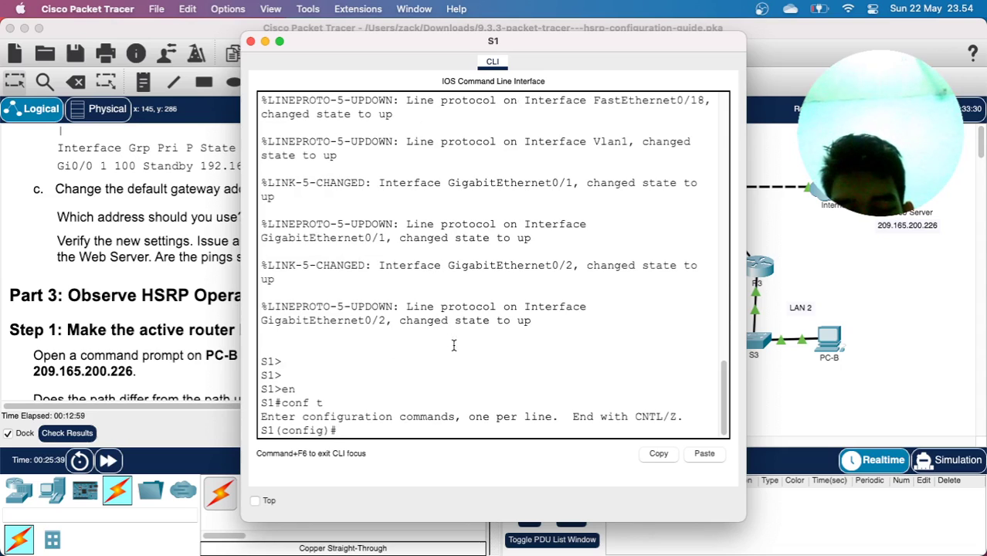
- Set S1's default gateway with ip default-gateway 192.168.1.254 and leave its window
text(ip def)
key(Tab)
text(19)
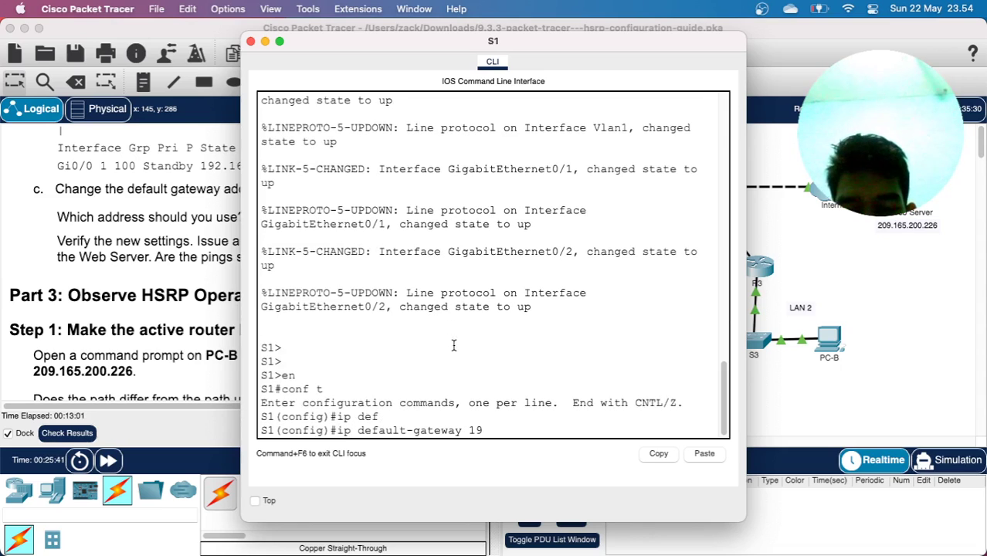
text(2.168.2)
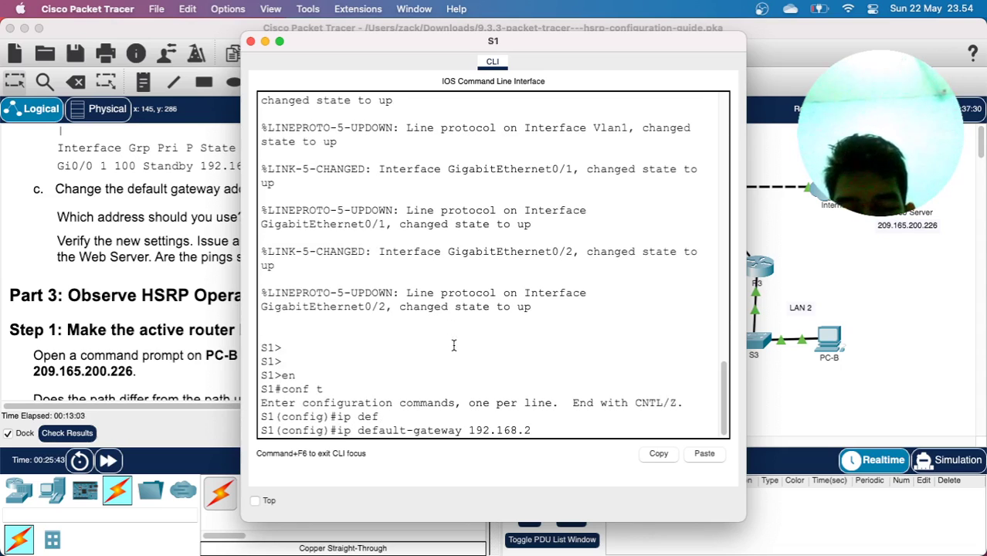
key(BackSpace)
text(1.254)
key(Return)
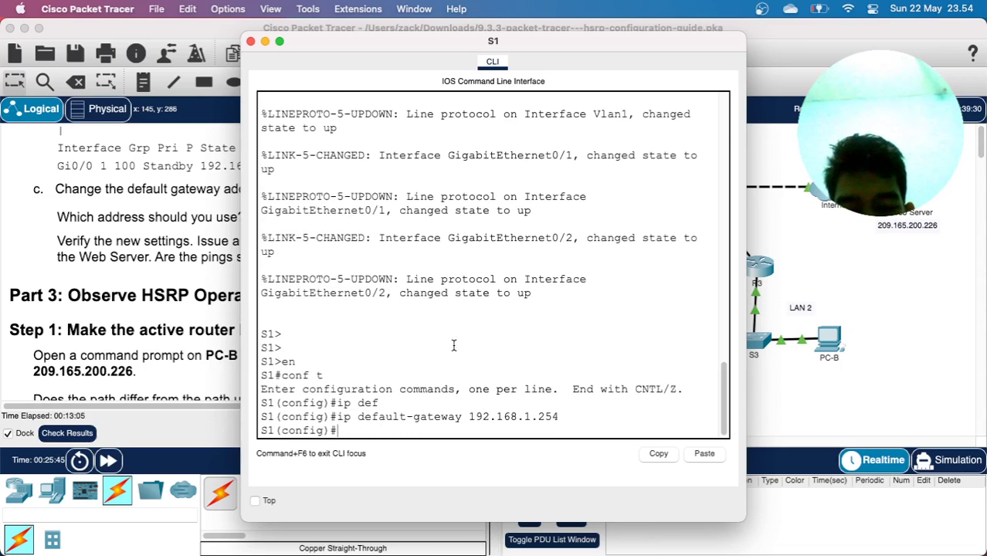
click(875, 299)
- Open switch S3's command line and enter global configuration mode with en and conf t
click(757, 340)
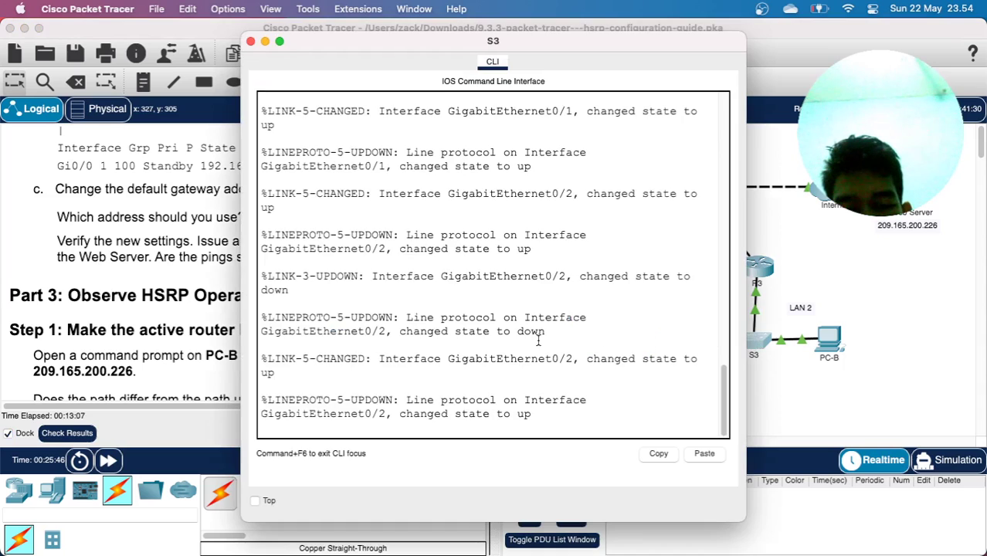
key(Return)
key(Return)
text(en)
key(Return)
text(conf)
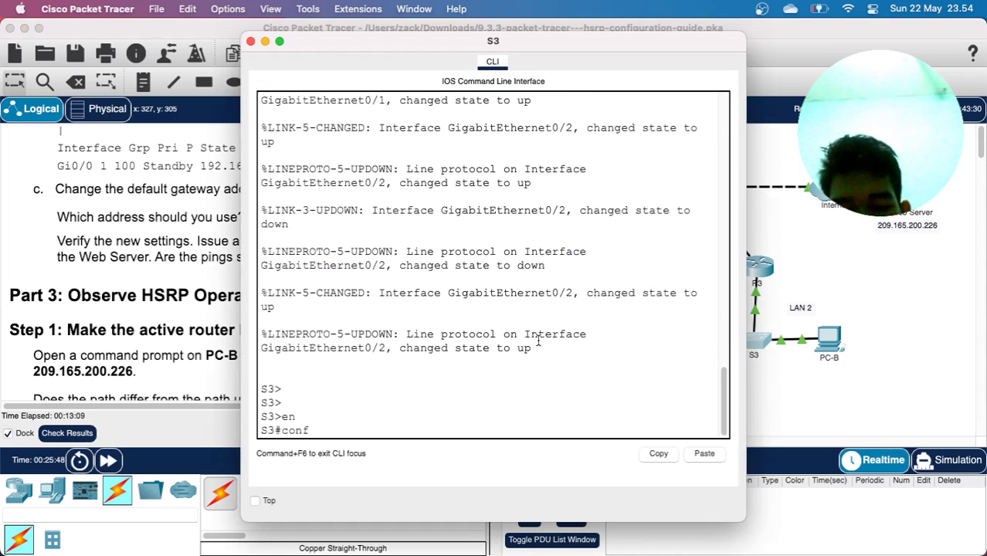
text( t)
key(Return)
- Set S3's default gateway with ip default-gateway 192.168.1.254 and close its window
text(ip def)
key(Tab)
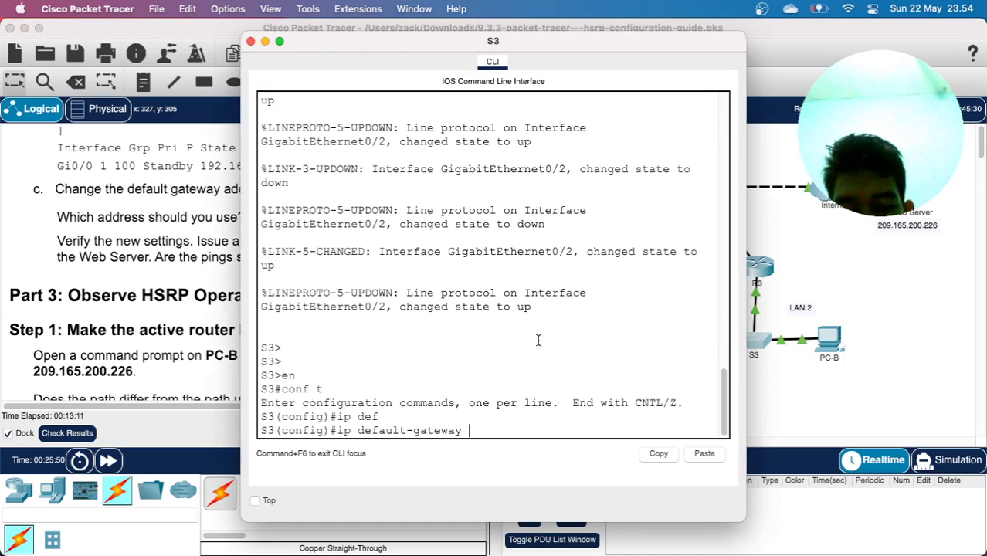
text(192.168.2)
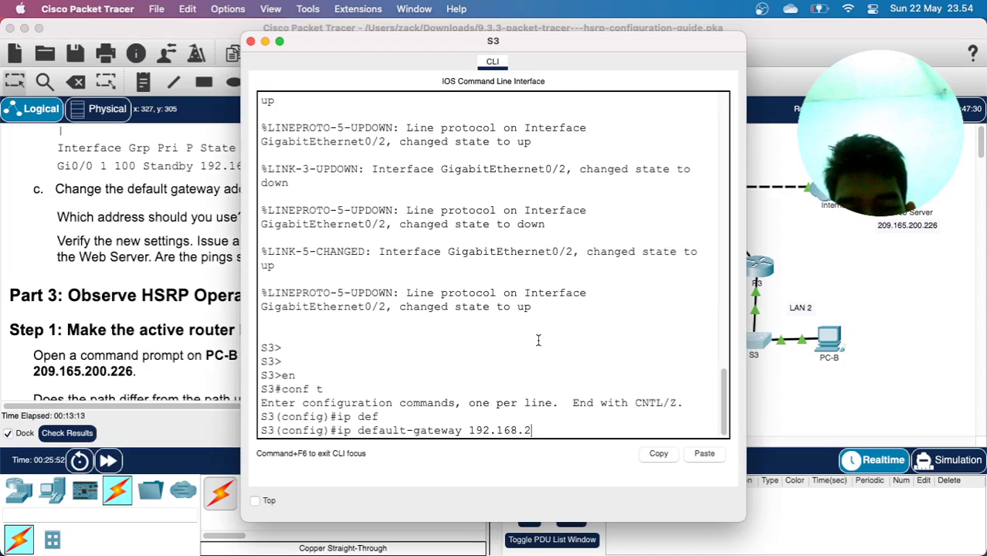
key(BackSpace)
text(1.254)
key(Return)
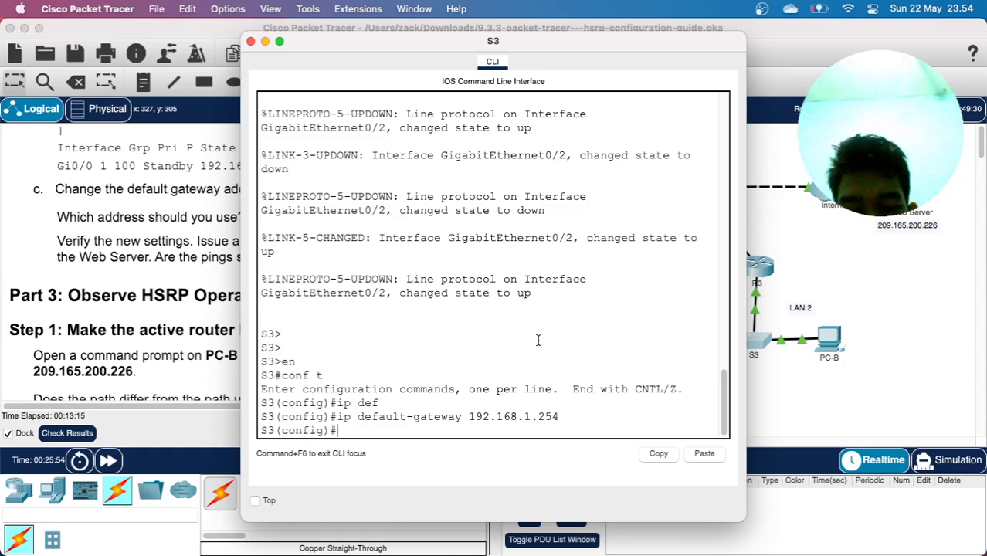
click(251, 41)
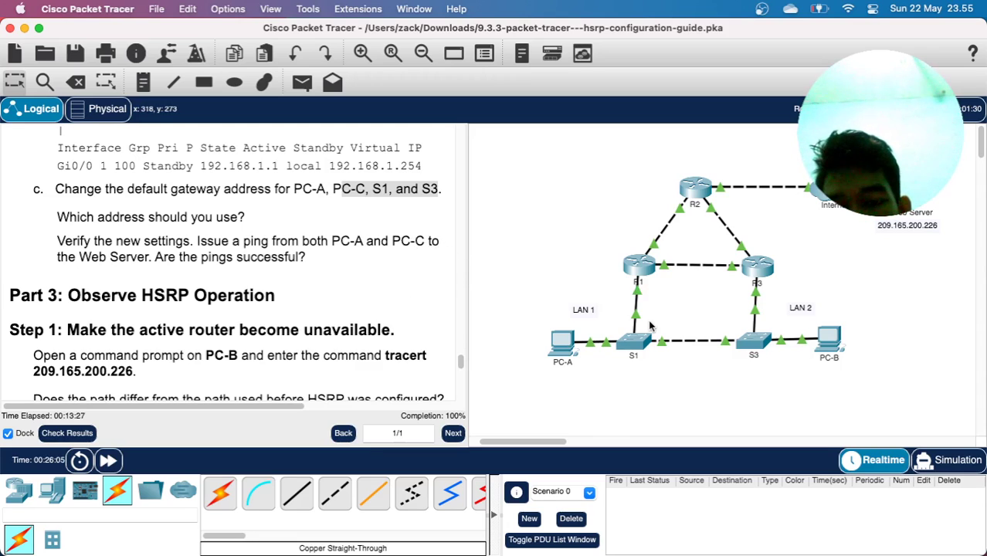
- Ping the Web Server at 209.165.200.226 from PC-B's command prompt, then close PC-B
click(829, 346)
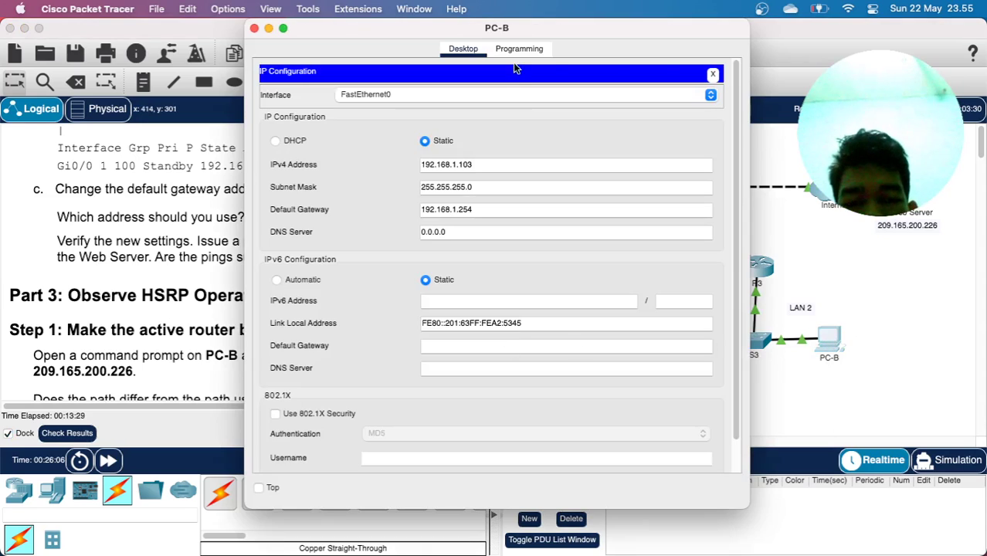
click(714, 75)
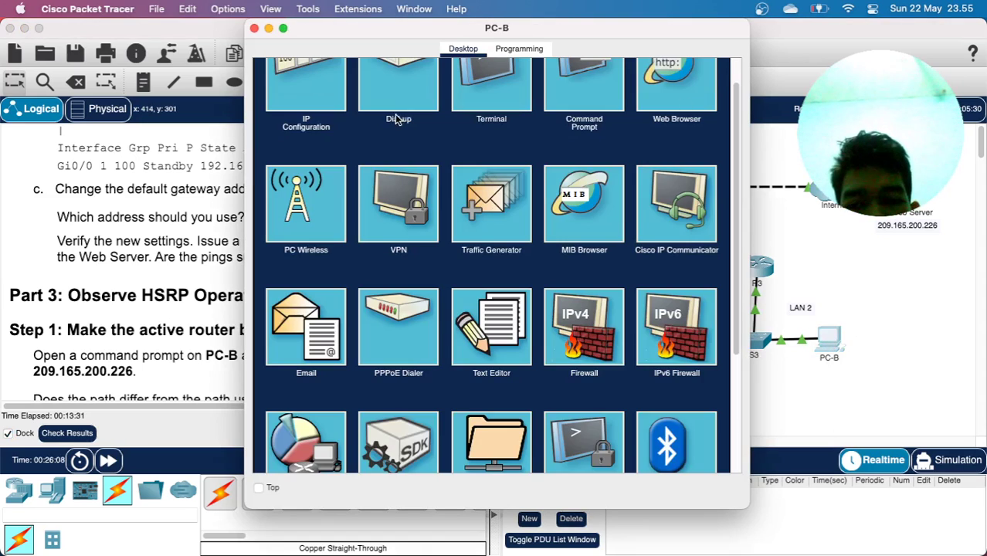
click(572, 116)
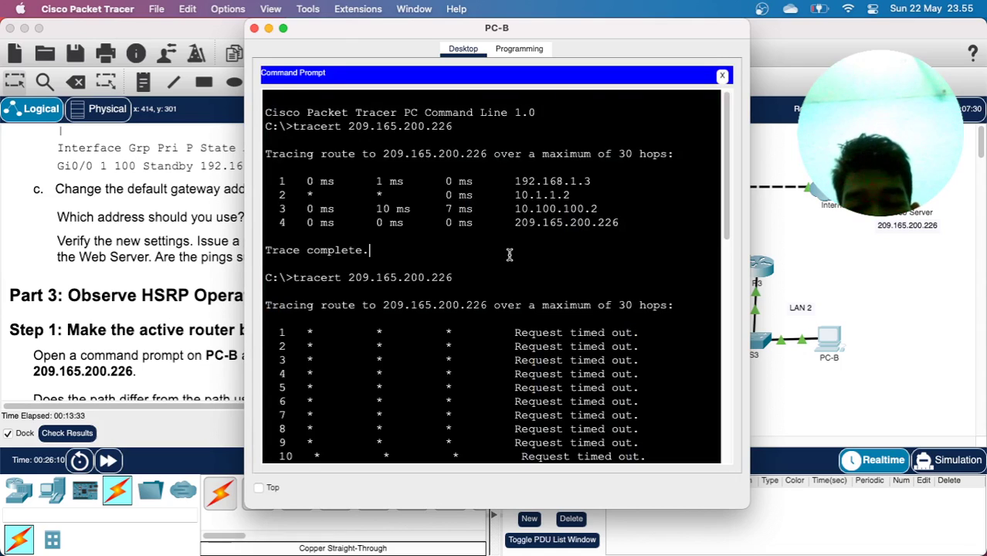
key(Return)
key(Return)
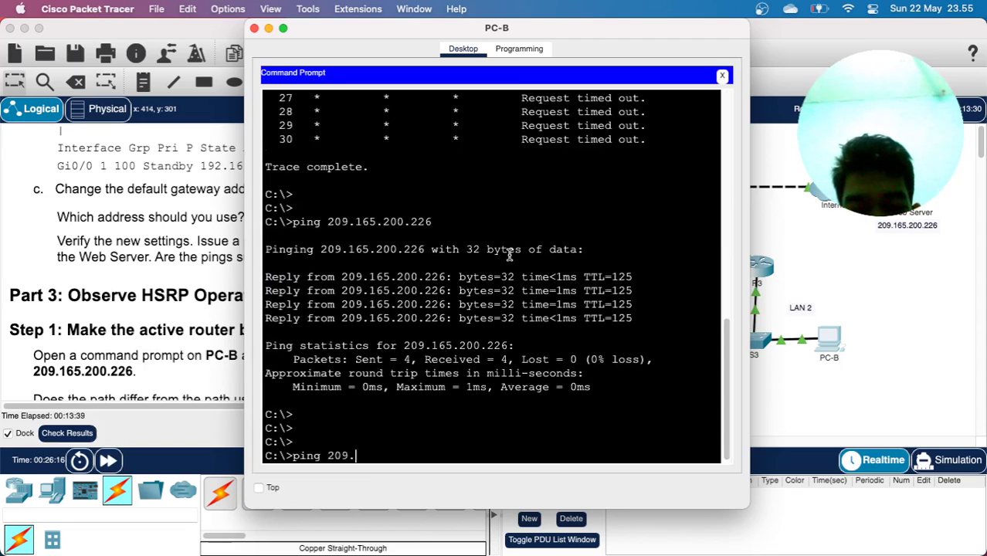
text(65.200.226)
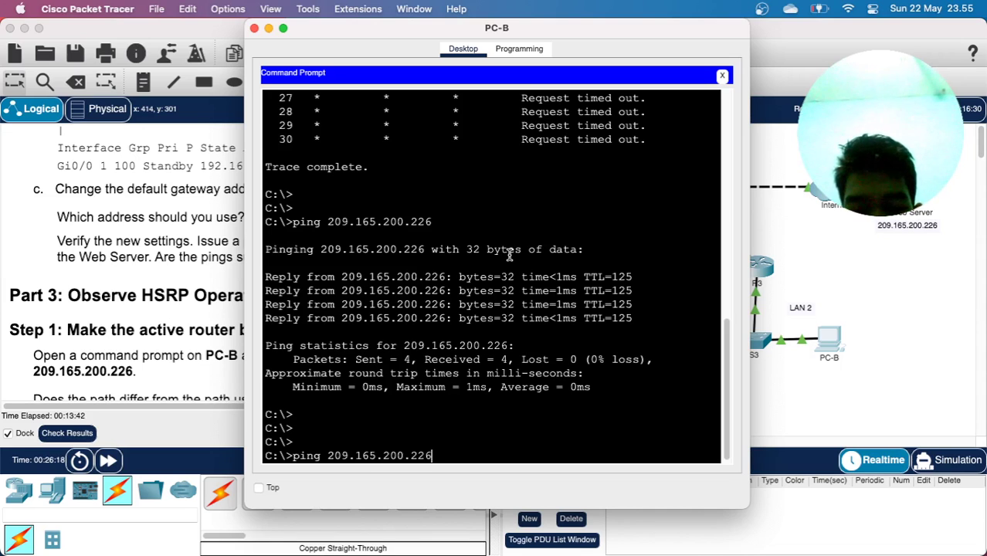
key(Return)
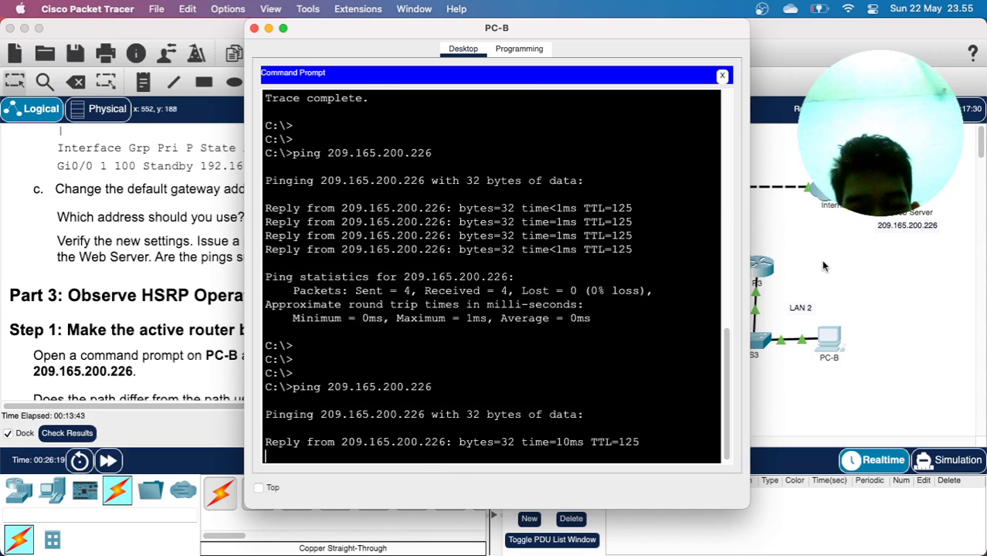
key(super+w)
- Ping the Web Server at 209.165.200.226 from PC-A's command prompt and return to the topology
click(562, 341)
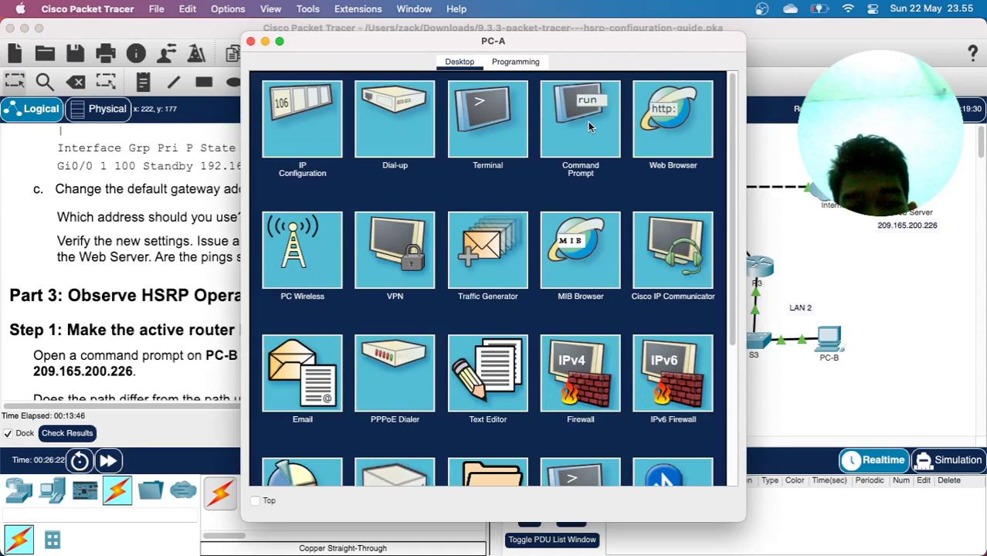
click(588, 122)
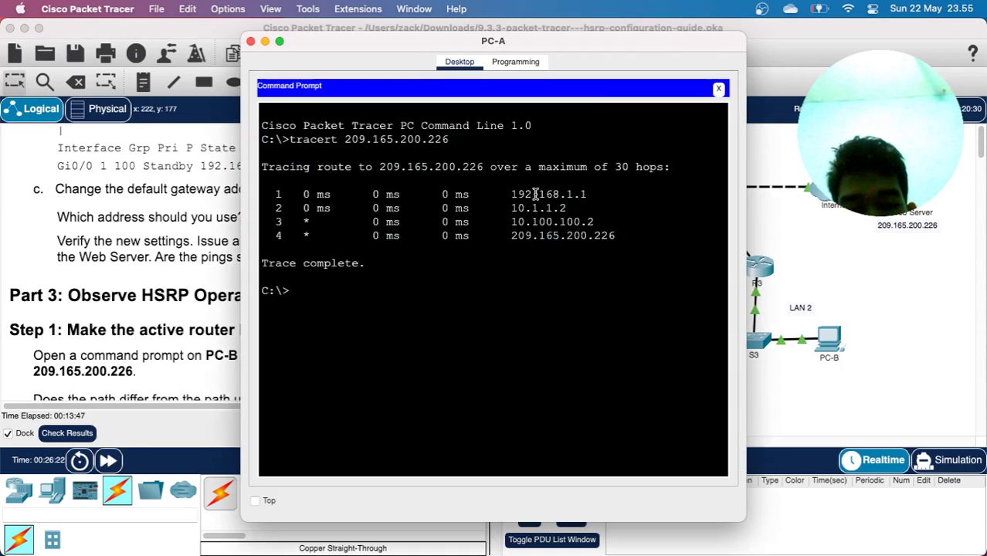
text(pi)
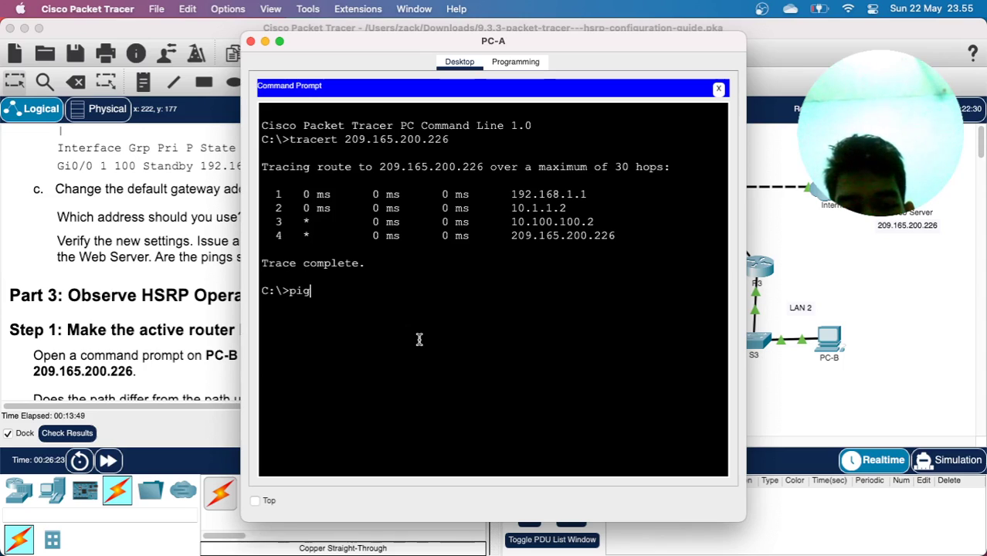
text(ng 209)
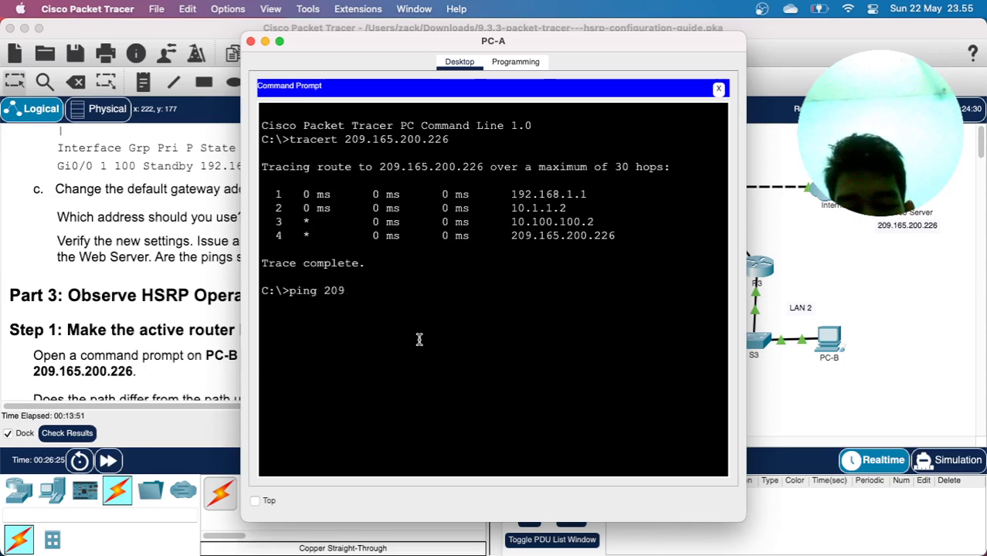
text(.165.200.)
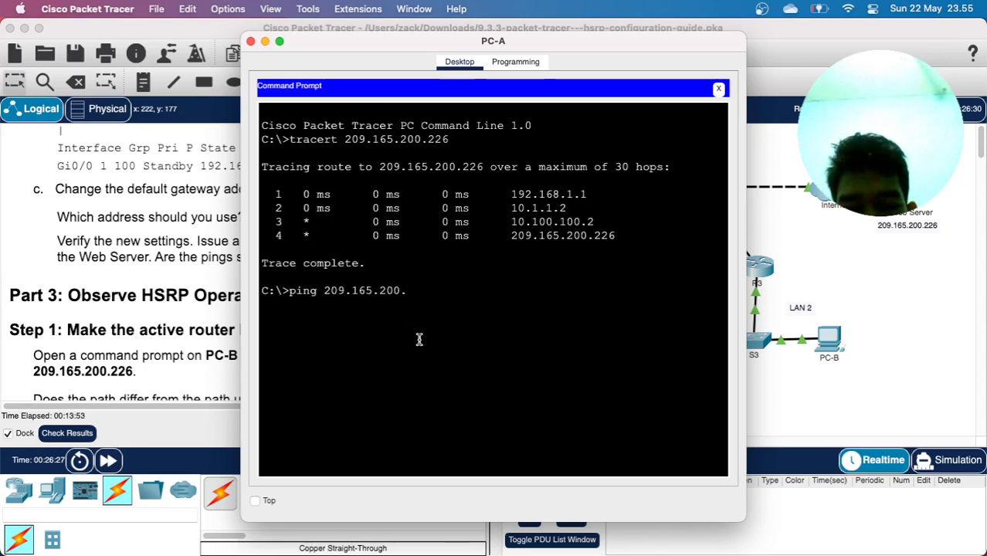
text(226)
key(Return)
click(872, 279)
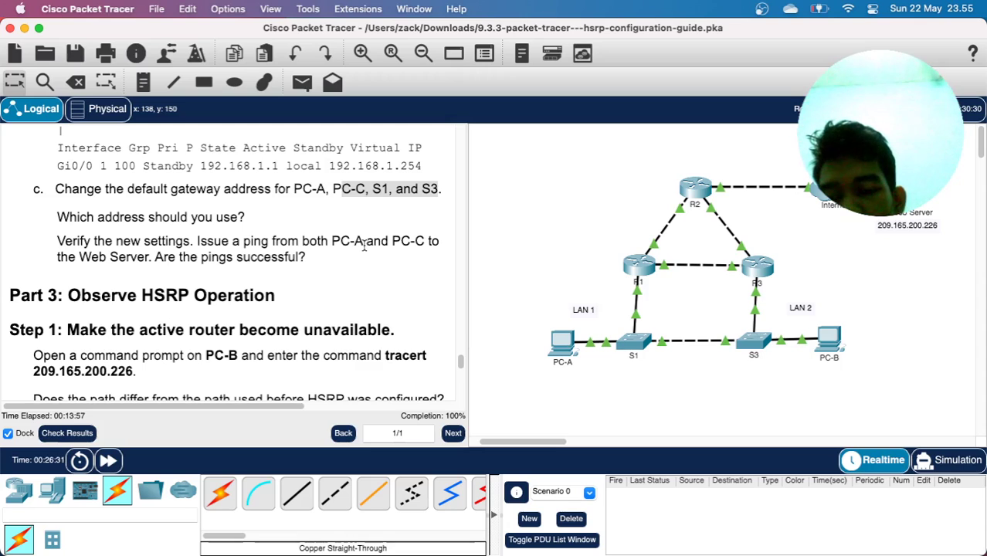
- Read the guide's Part 3 Step 1 instruction on running tracert 209.165.200.226 from PC-B
scroll(200, 272, down, 5)
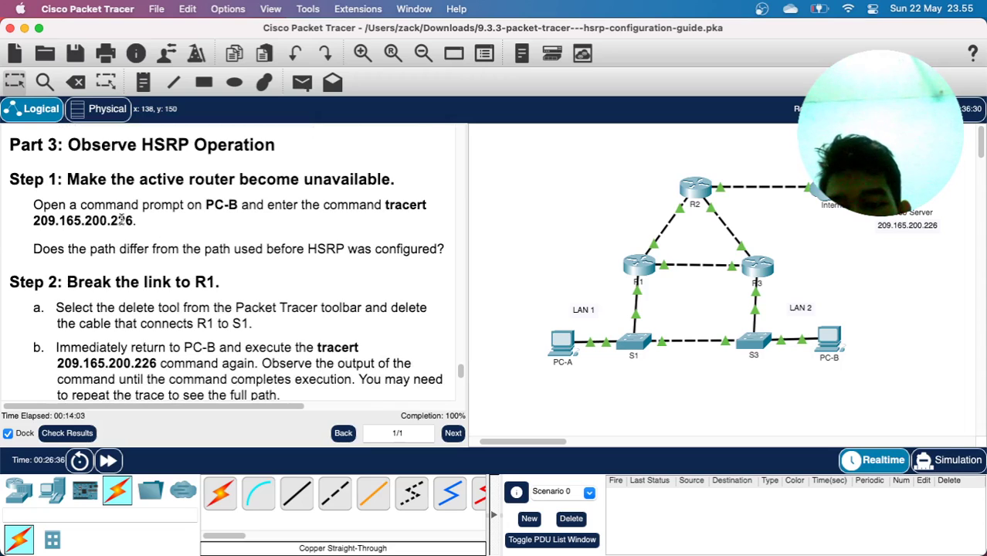
drag(204, 203, 270, 205)
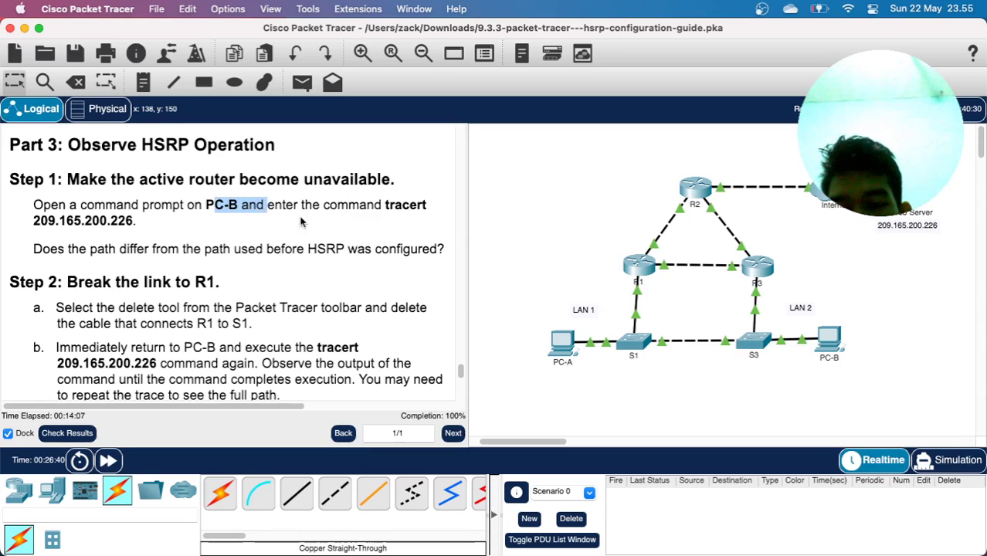
- Trace the route to the Web Server from PC-B's command prompt with tracert 209.165.200.226
click(836, 340)
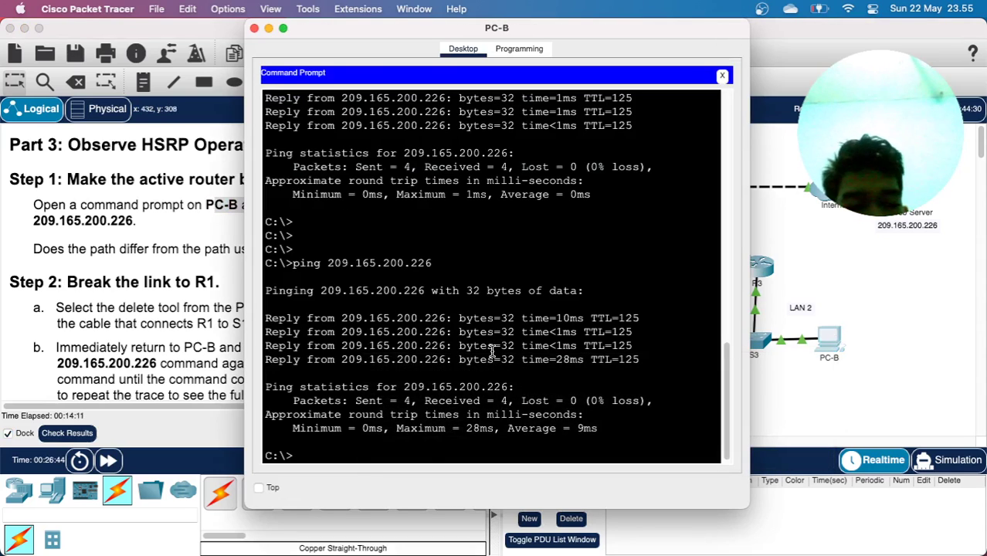
text(tracert 209.165.200.226)
key(Return)
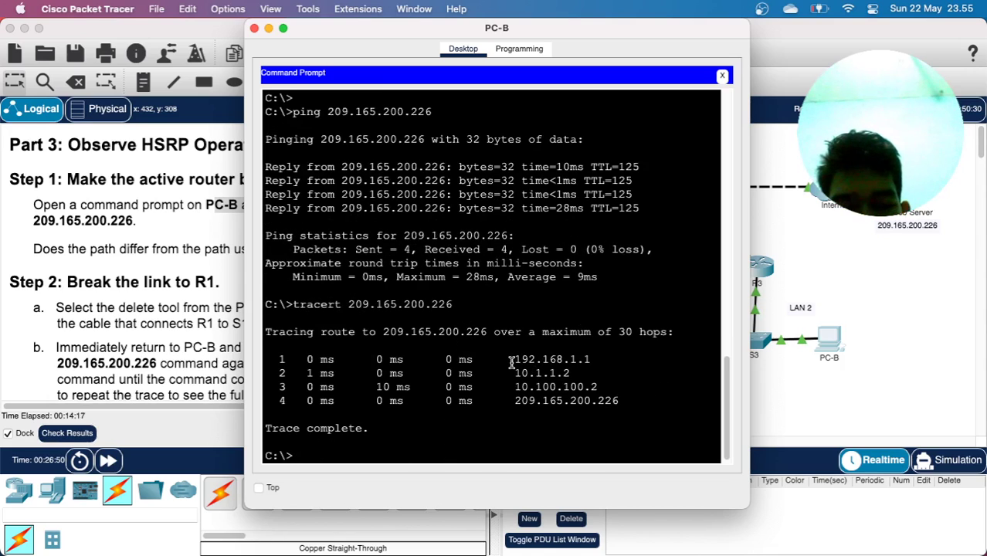
- Examine the hop addresses in PC-B's trace and compare the path with the routers in the topology
drag(513, 361, 595, 359)
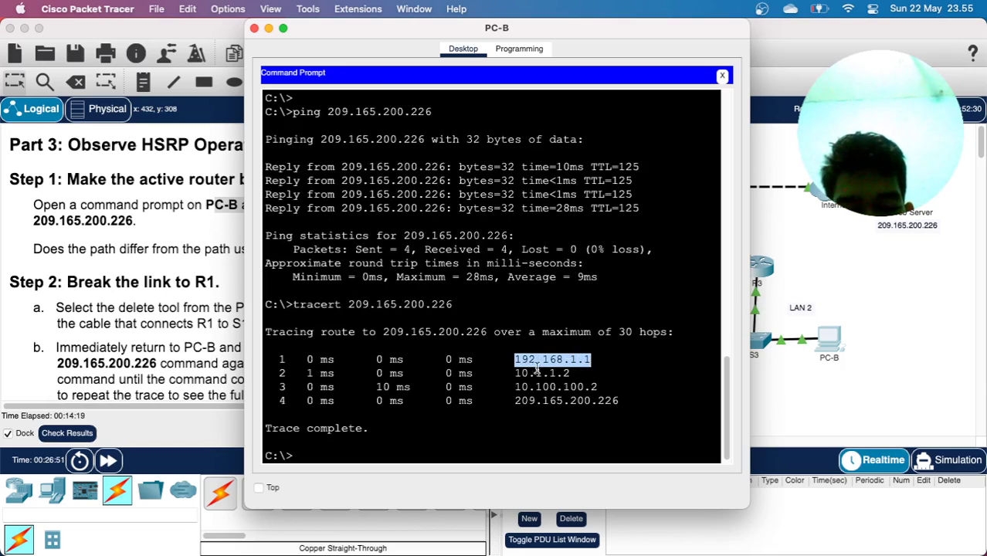
drag(514, 373, 581, 373)
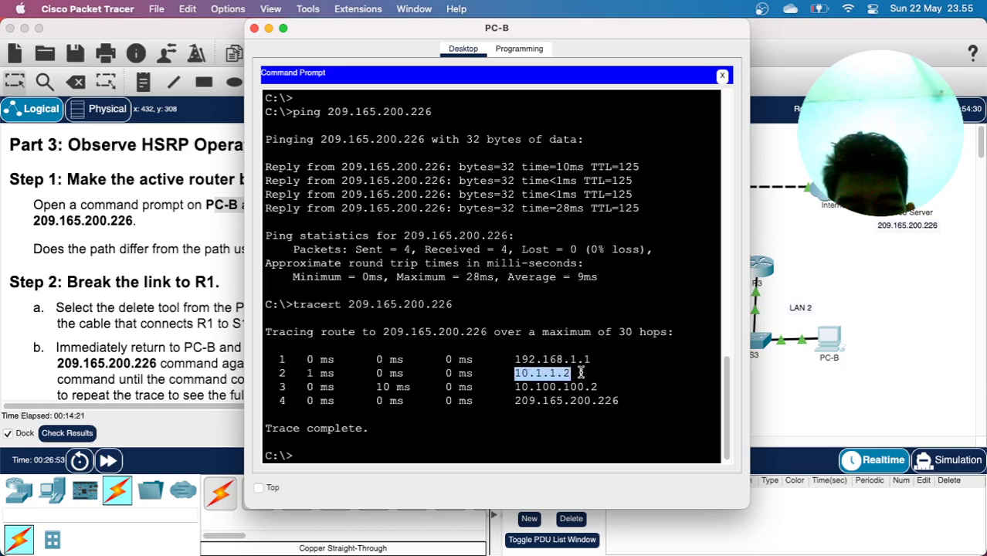
drag(509, 387, 593, 387)
drag(557, 27, 380, 52)
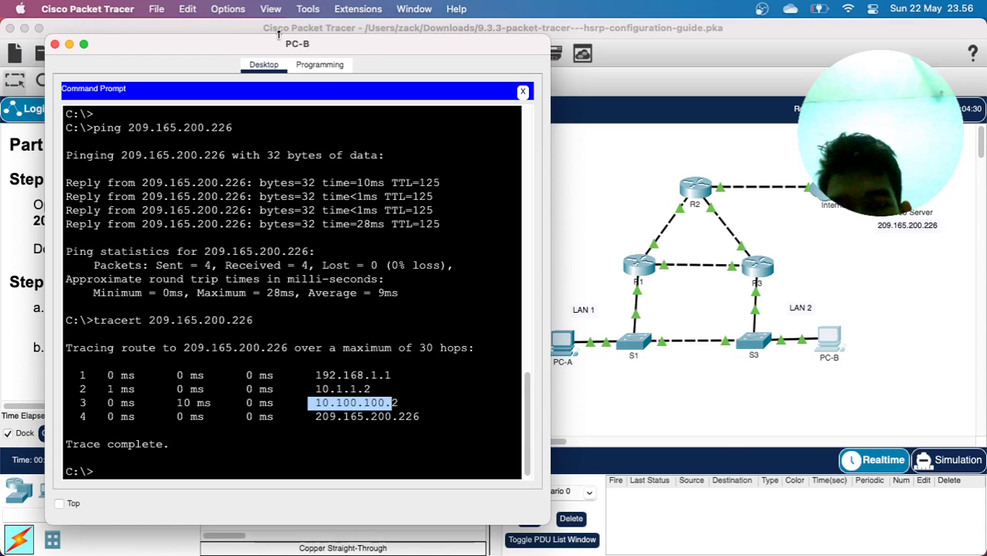
drag(267, 48, 341, 45)
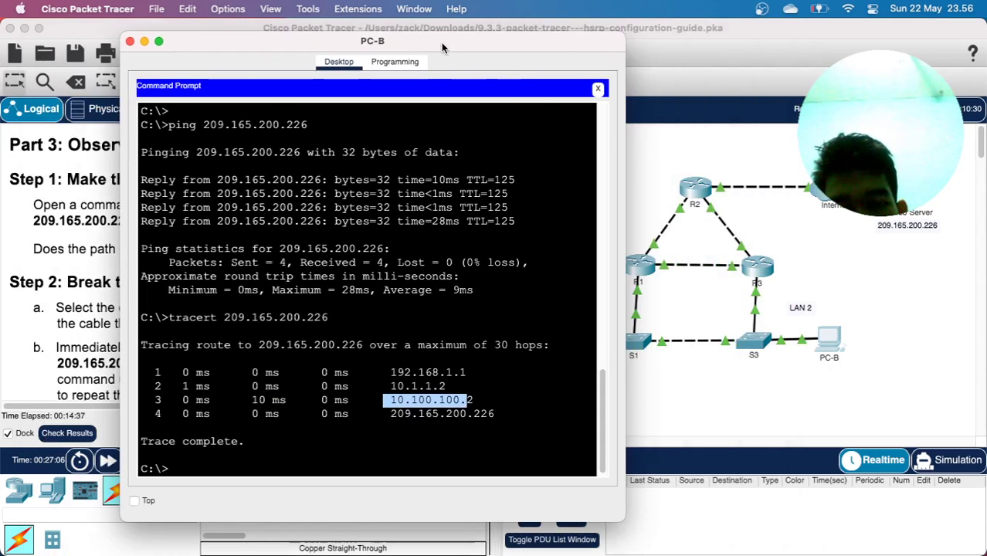
drag(441, 43, 610, 45)
- Break the link to R1 by deleting the cable between R1 and S1, and return to the Select tool
scroll(104, 217, down, 5)
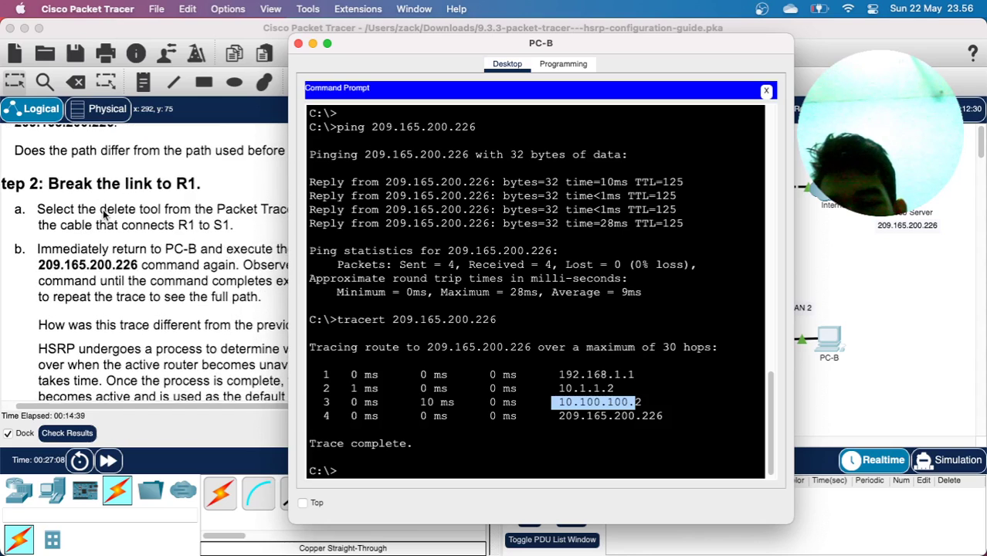
click(194, 181)
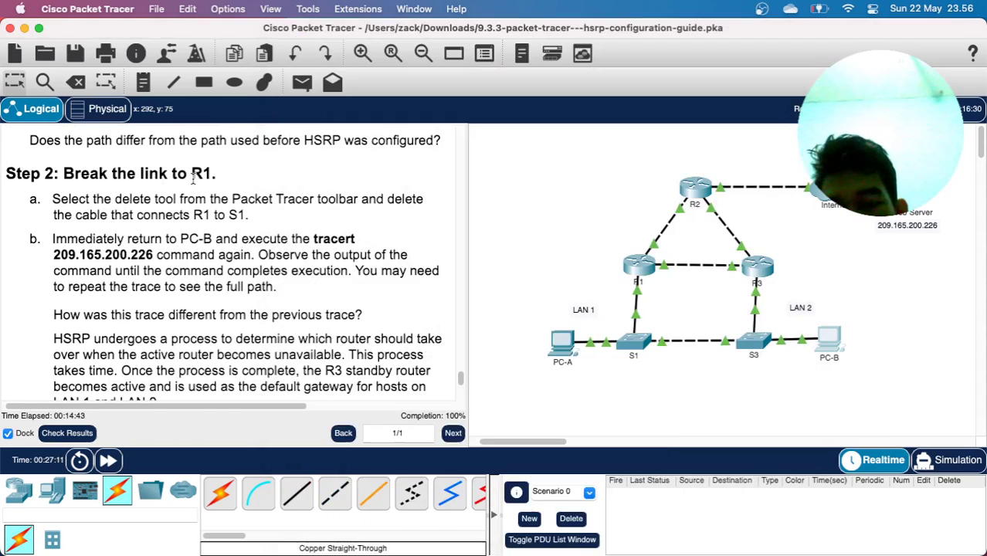
drag(79, 199, 188, 219)
click(574, 225)
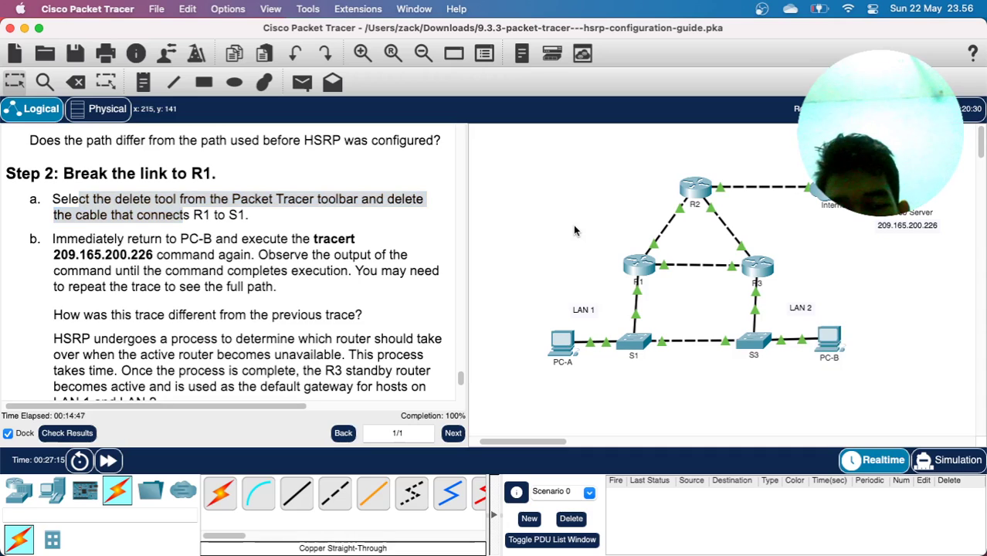
click(77, 82)
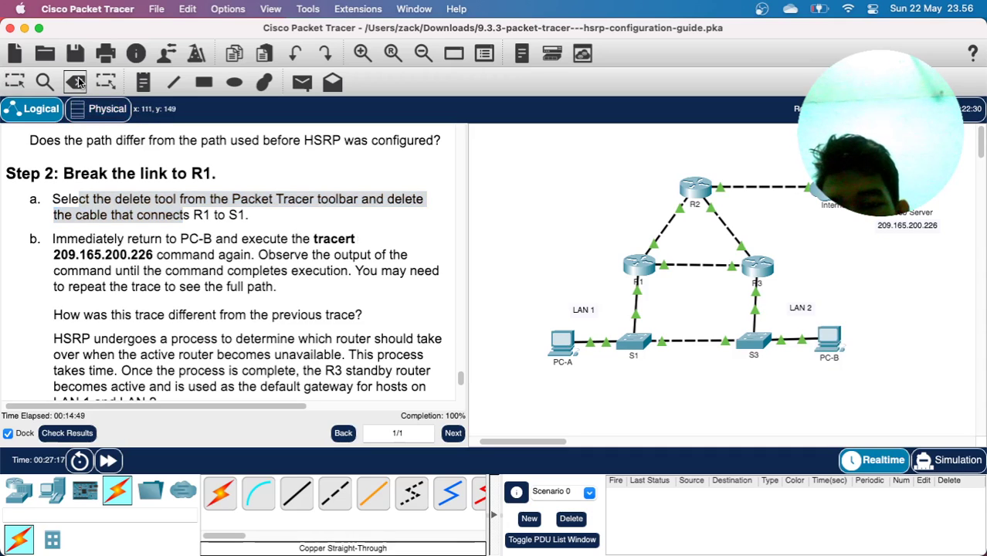
scroll(167, 214, down, 3)
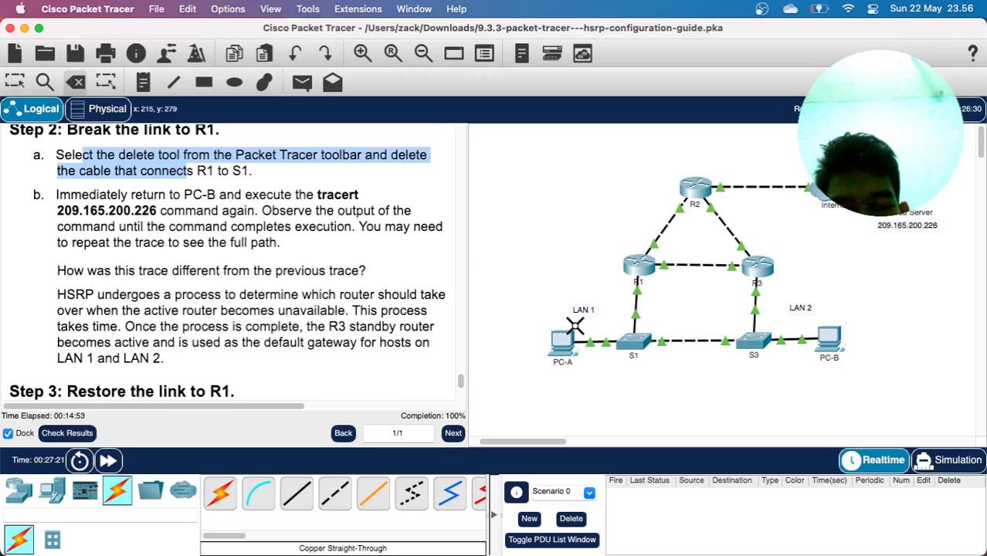
click(632, 305)
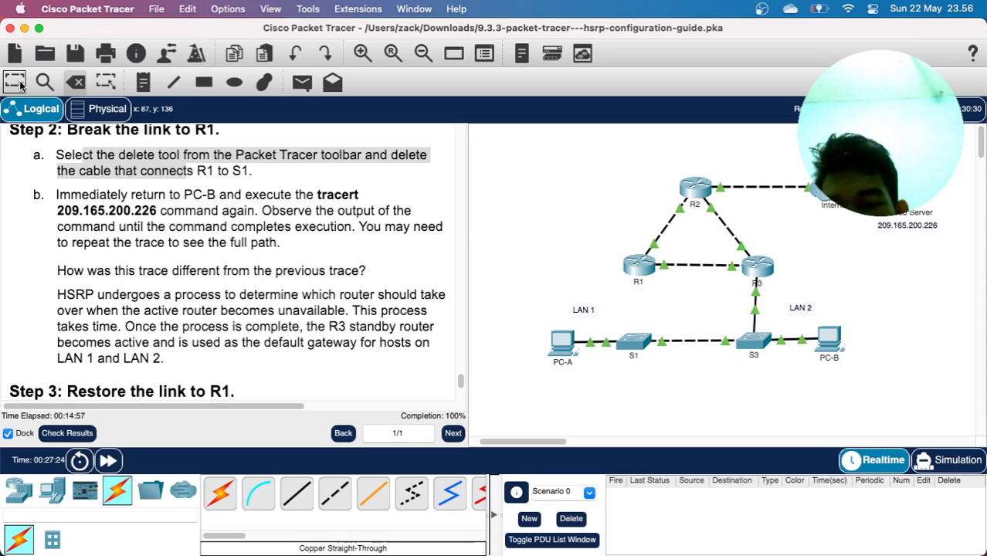
click(19, 84)
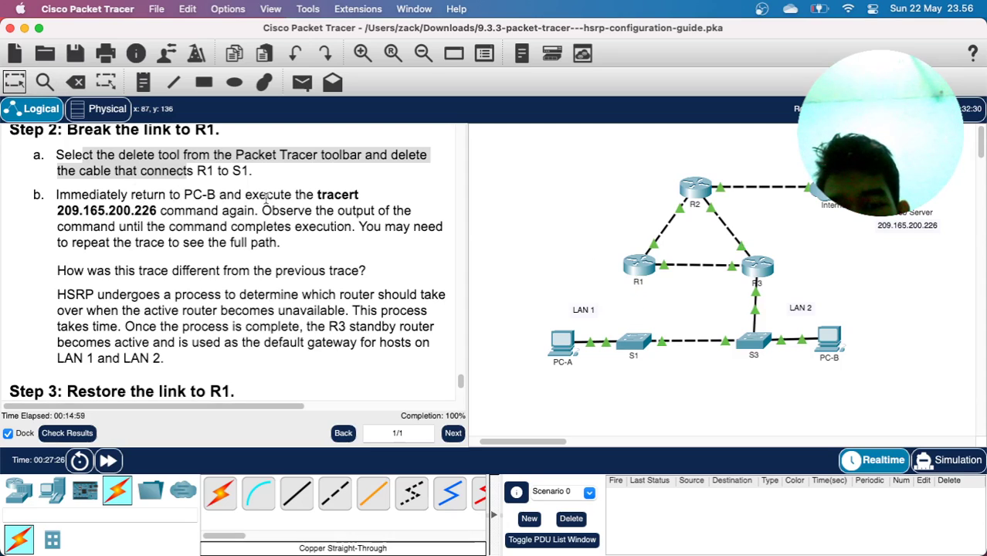
- Repeat tracert 209.165.200.226 on PC-B with the R1 link broken, keeping the topology visible beside the command prompt
double_click(329, 195)
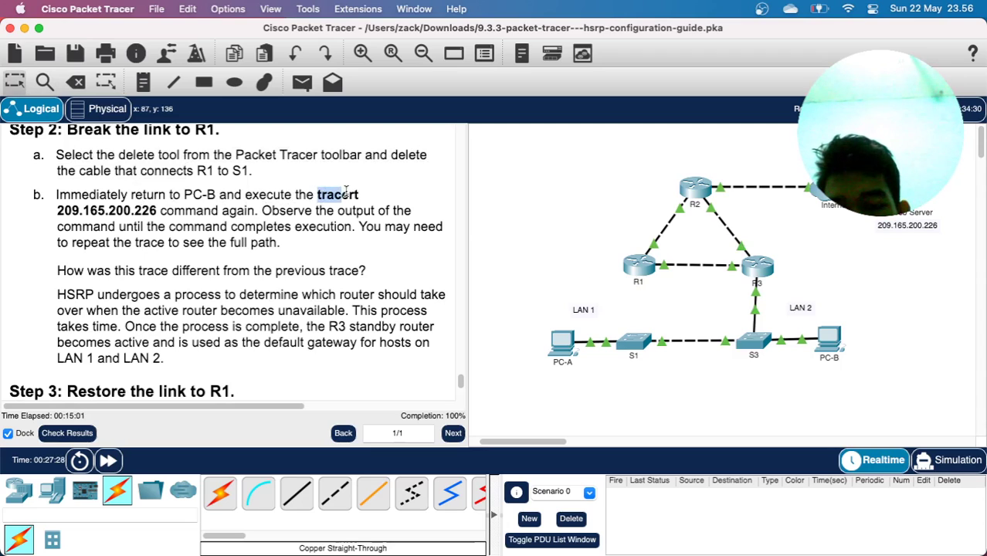
click(837, 347)
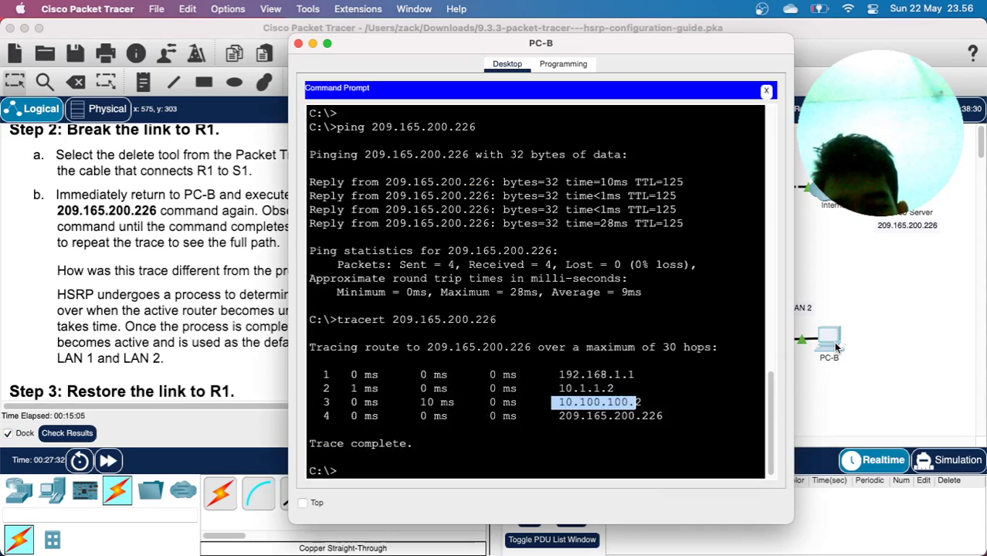
key(Up)
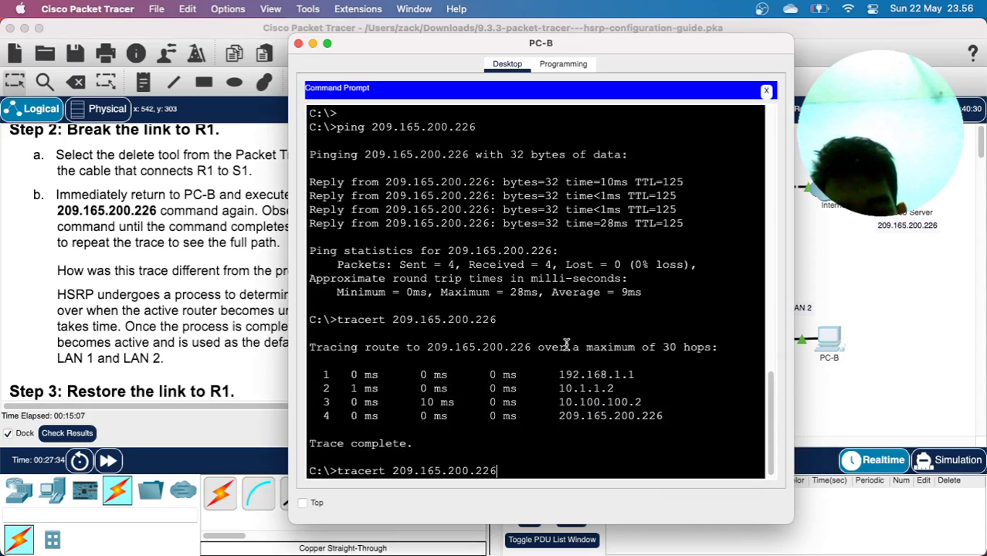
key(Return)
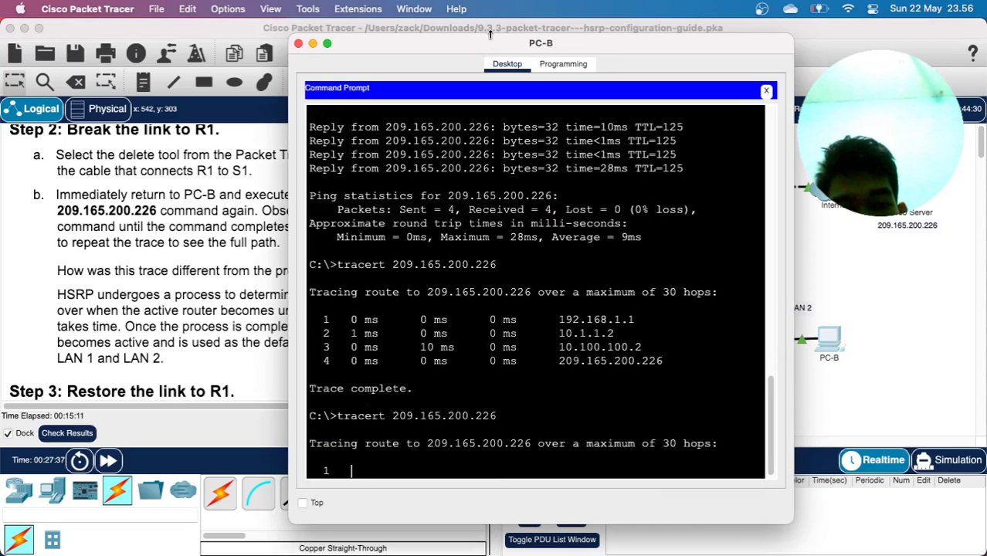
drag(491, 35, 248, 34)
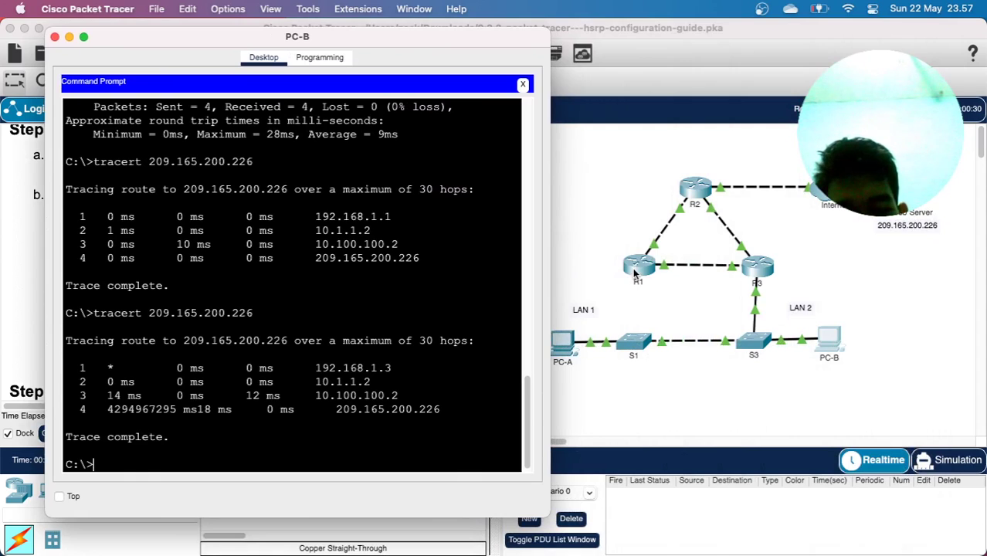
- Compare the hops of PC-B's second trace with those of the first trace and the topology
drag(313, 217, 394, 213)
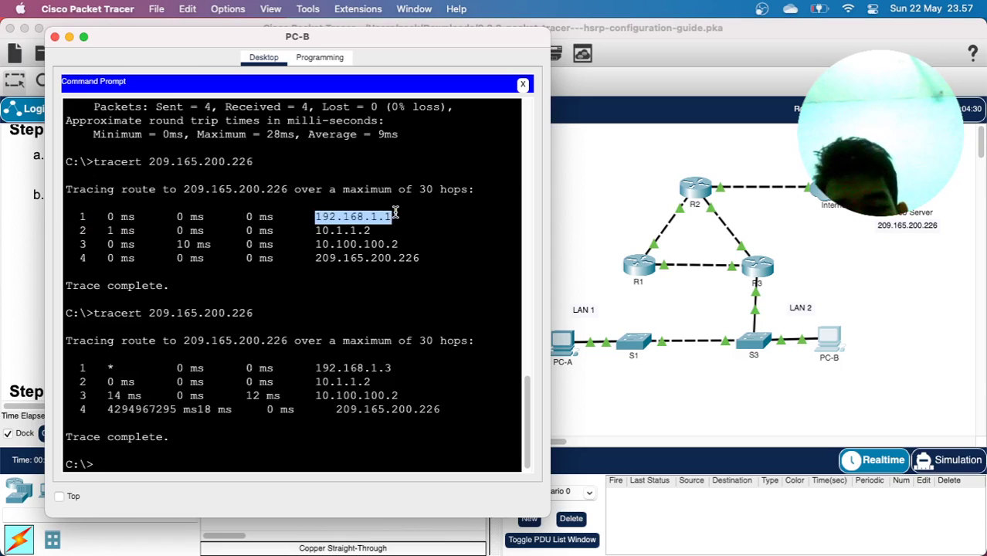
drag(316, 369, 396, 368)
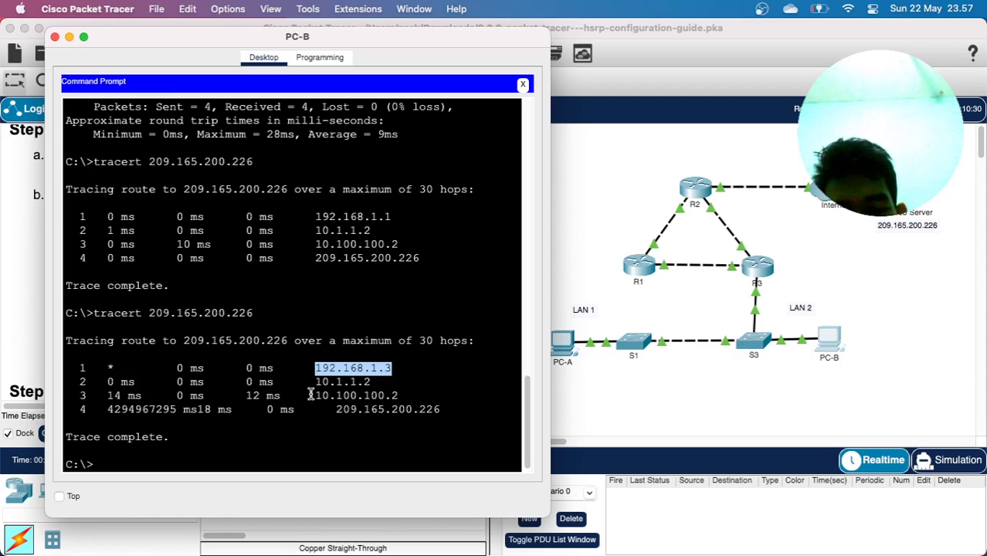
drag(316, 382, 374, 382)
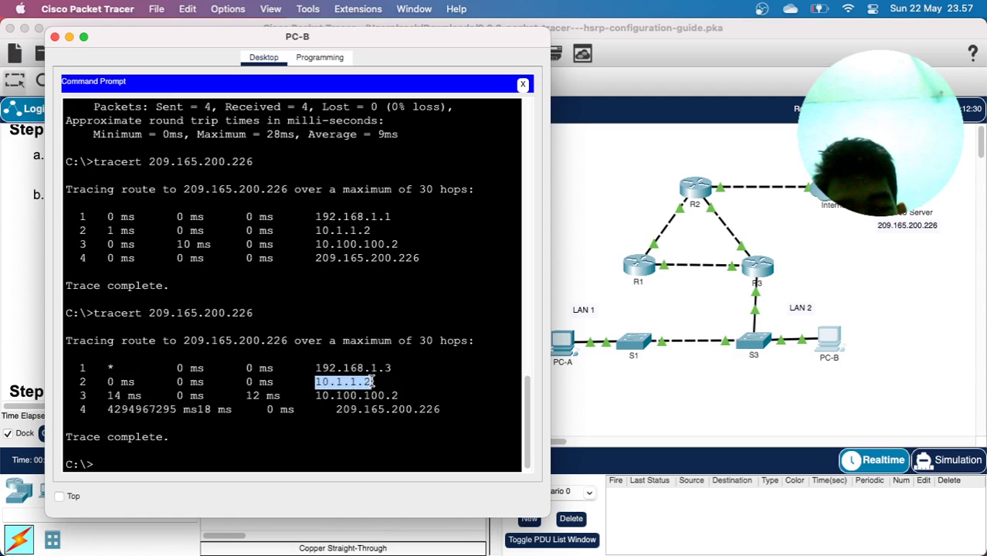
drag(318, 395, 403, 395)
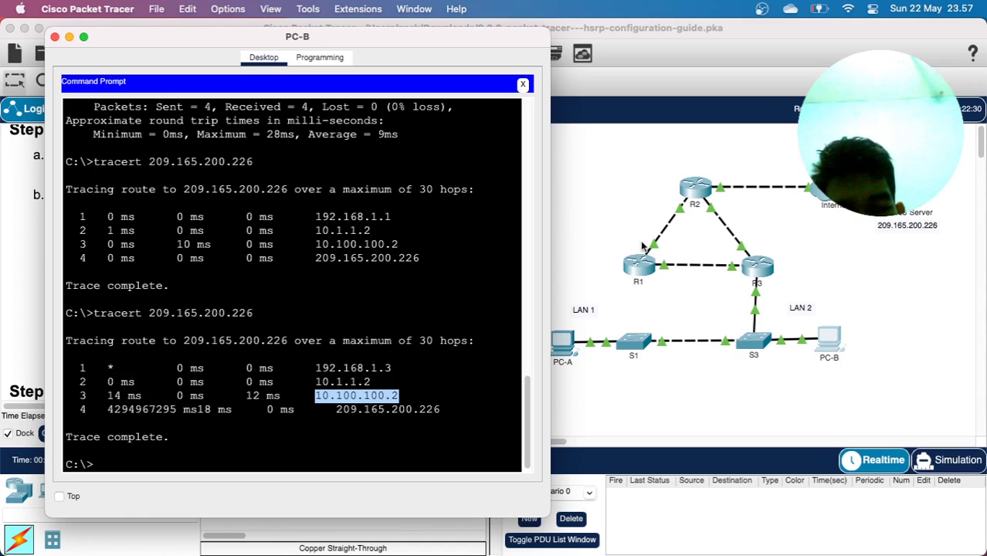
- Reconnect R1's GigabitEthernet0/1 to S1's GigabitEthernet0/2 with a copper straight-through cable, following Step 3 of the guide
click(37, 253)
scroll(187, 269, down, 5)
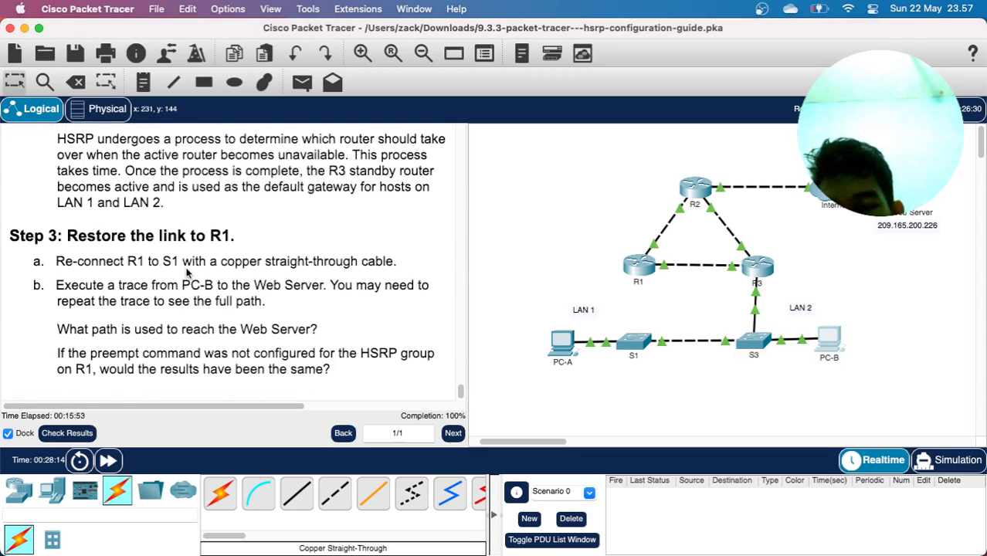
scroll(186, 268, up, 1)
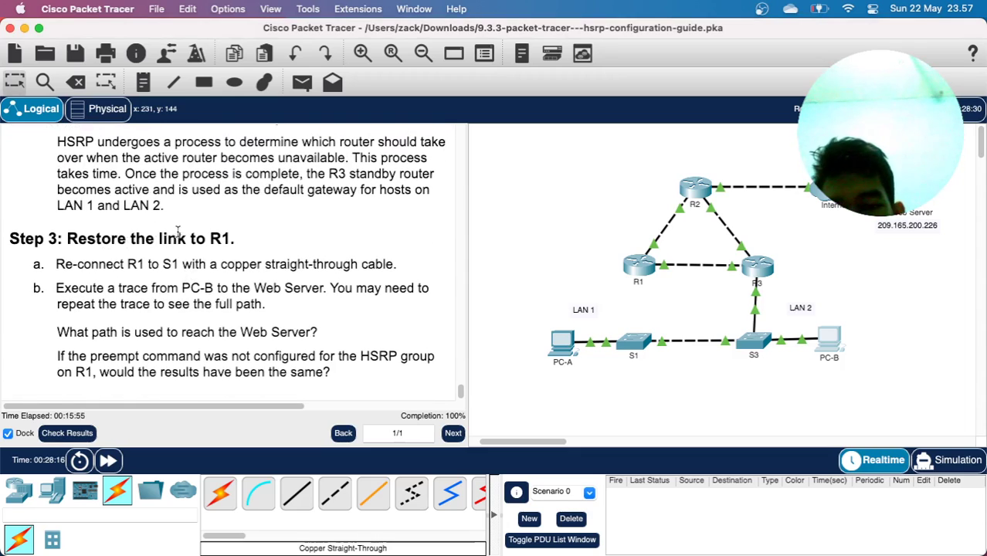
double_click(173, 239)
click(268, 224)
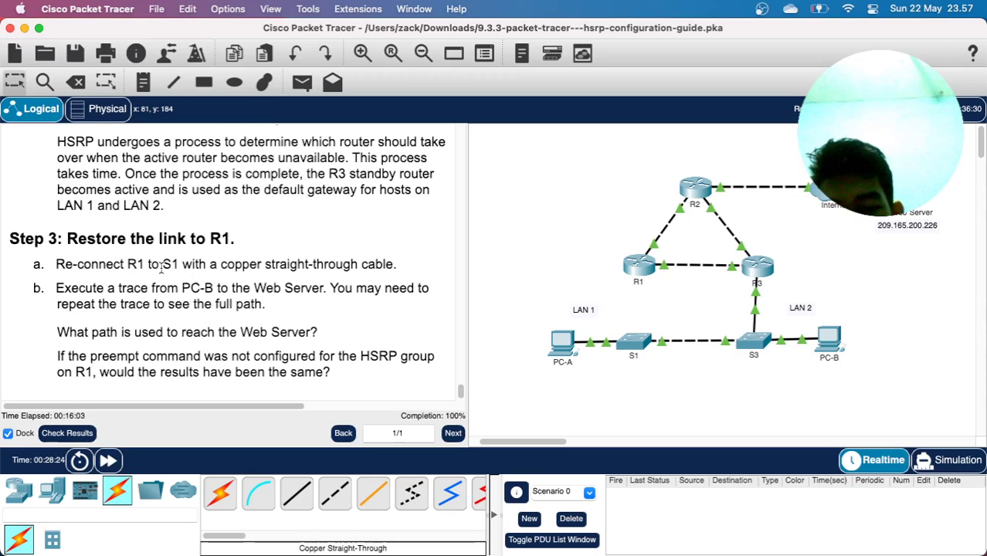
drag(137, 265, 182, 267)
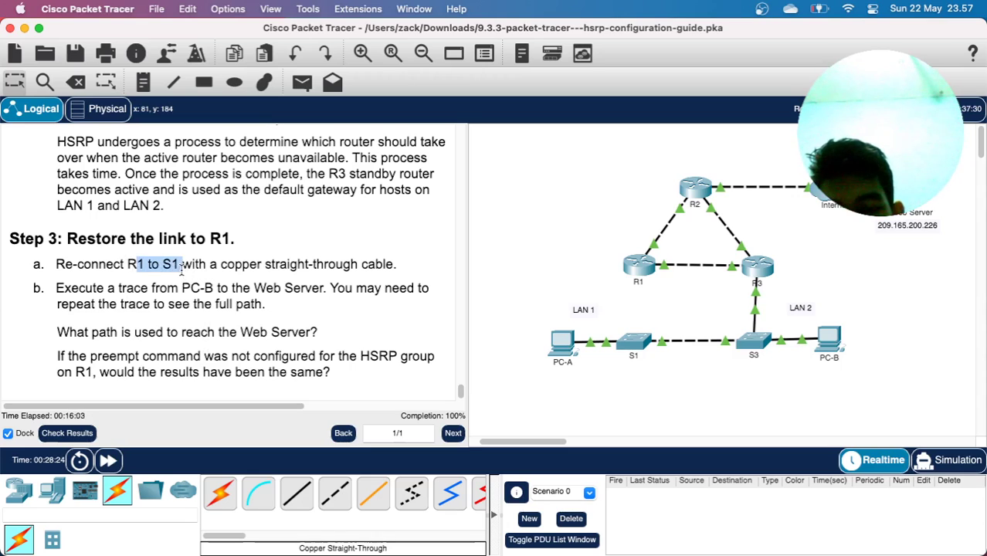
click(304, 504)
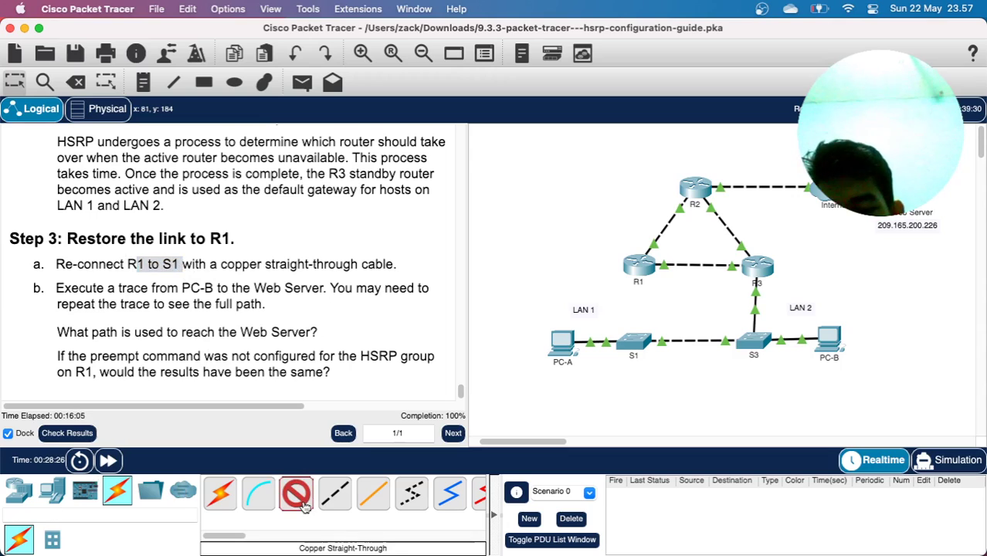
click(642, 264)
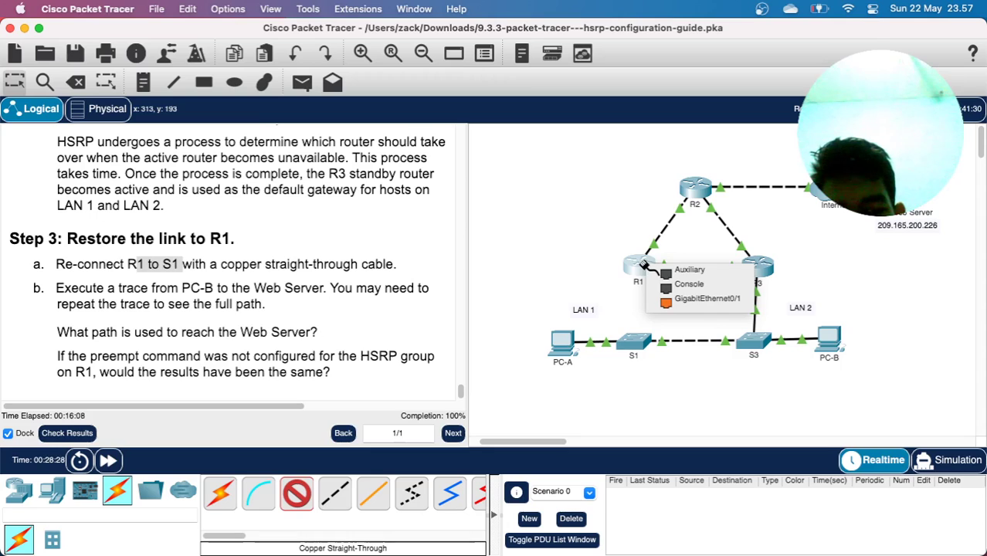
click(677, 302)
click(635, 346)
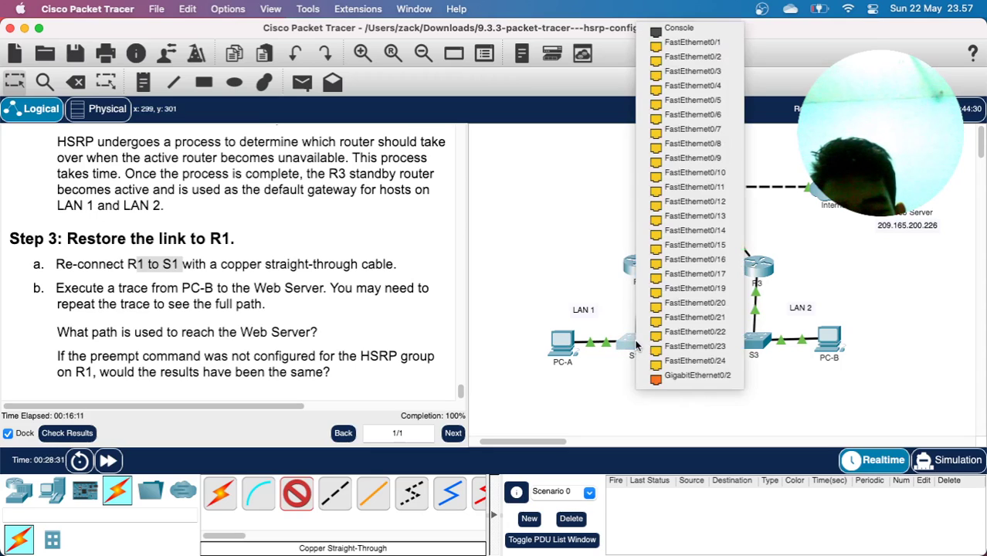
click(656, 378)
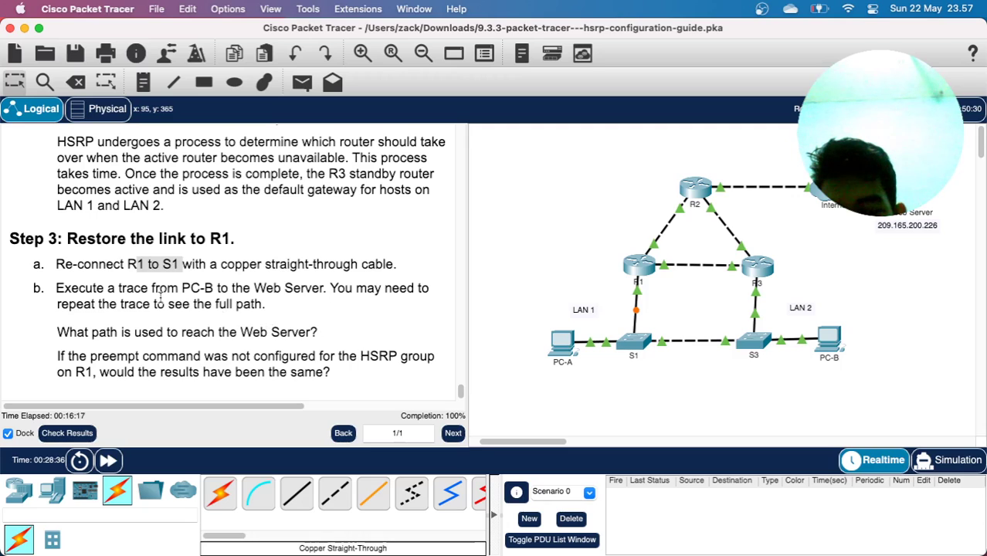
- Check the guide's instruction on tracing from PC-B and fast-forward the network time to bring up the R1–S1 link
drag(125, 289, 279, 301)
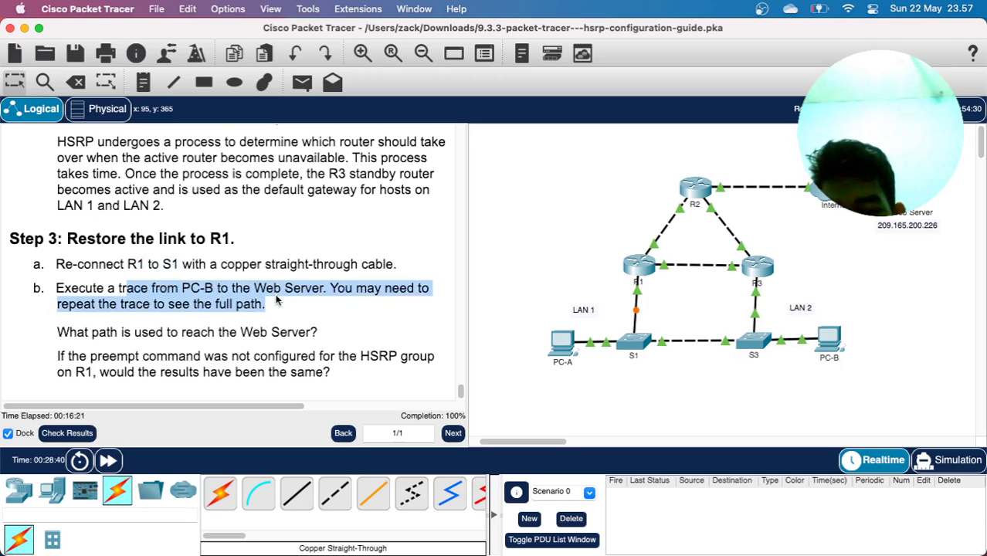
click(110, 461)
click(110, 460)
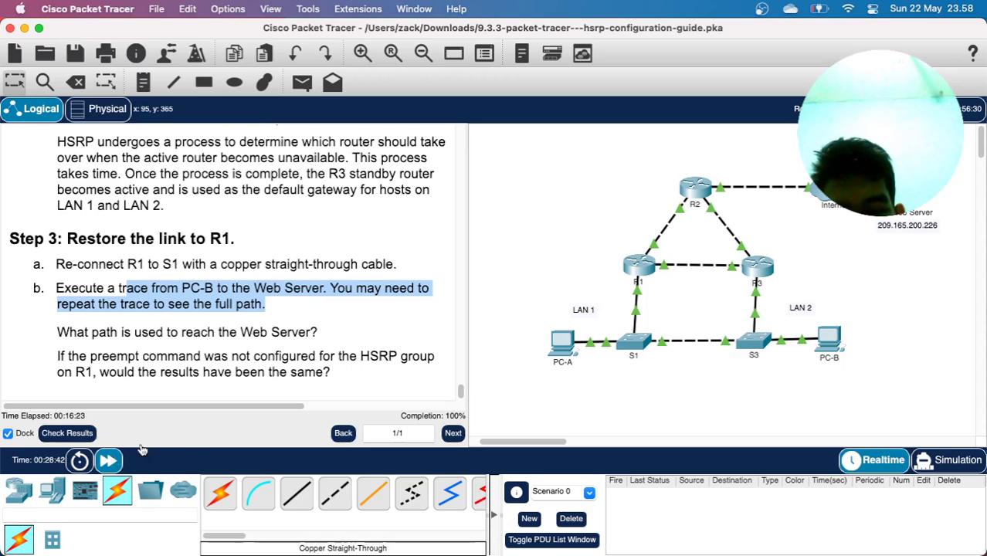
- Run tracert 209.165.200.226 again on PC-B to check the path used with the R1 link restored
click(828, 341)
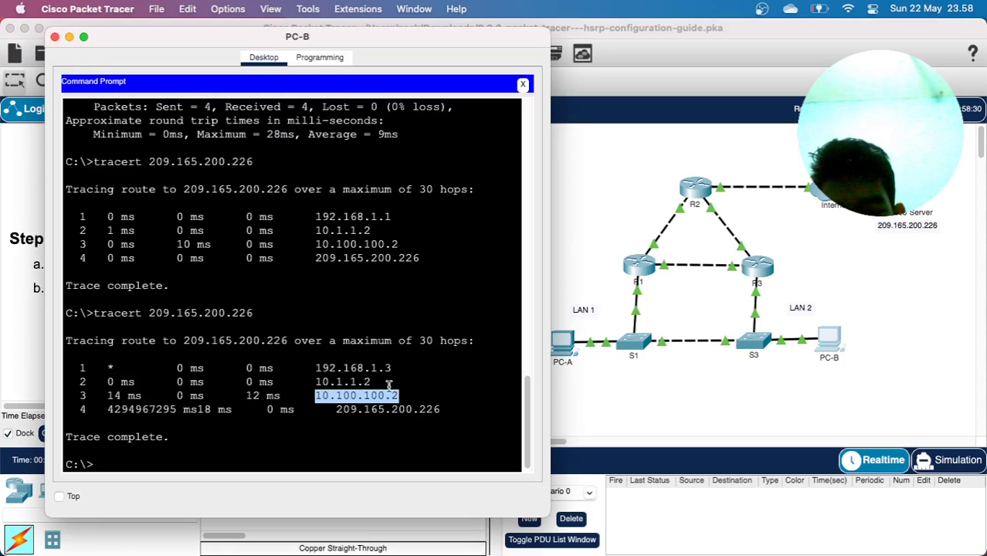
click(389, 384)
key(Up)
key(Return)
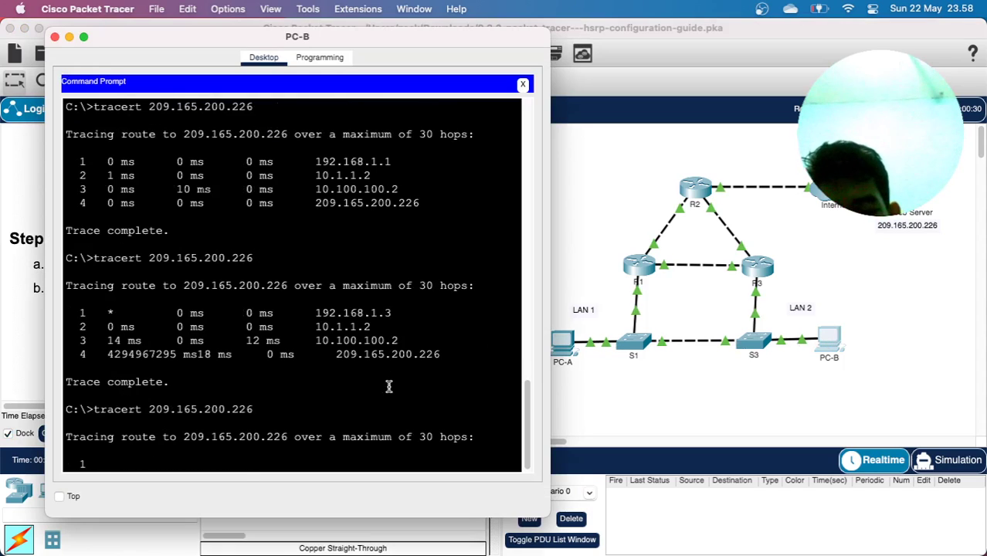
mouse_move(315, 35)
mouse_down()
mouse_move(706, 25)
mouse_move(538, 17)
mouse_move(761, 39)
mouse_move(687, 37)
mouse_move(540, 65)
mouse_move(703, 31)
mouse_move(319, 47)
mouse_up()
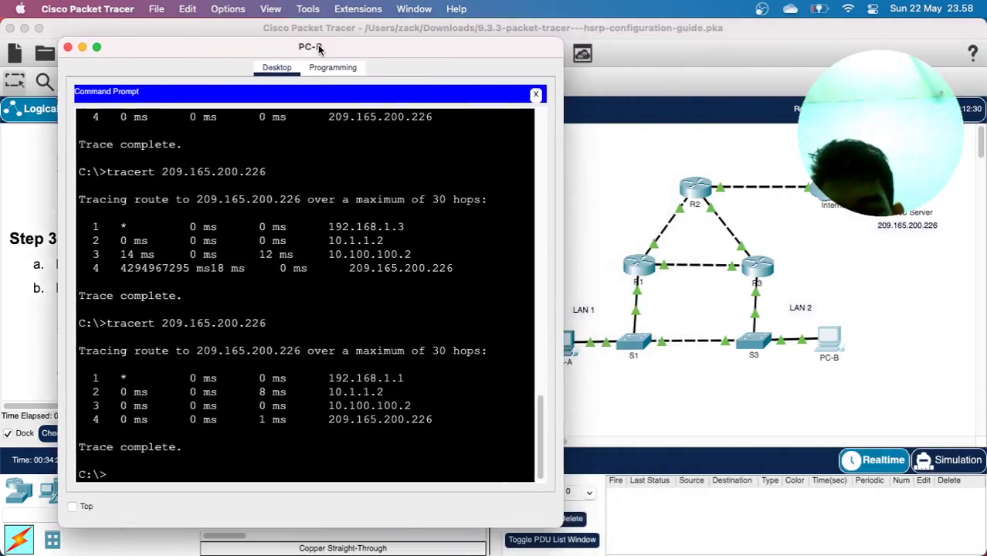
- Compare the hops of PC-B's latest trace to 209.165.200.226 with those of the earlier traces
scroll(425, 409, up, 3)
scroll(425, 409, down, 1)
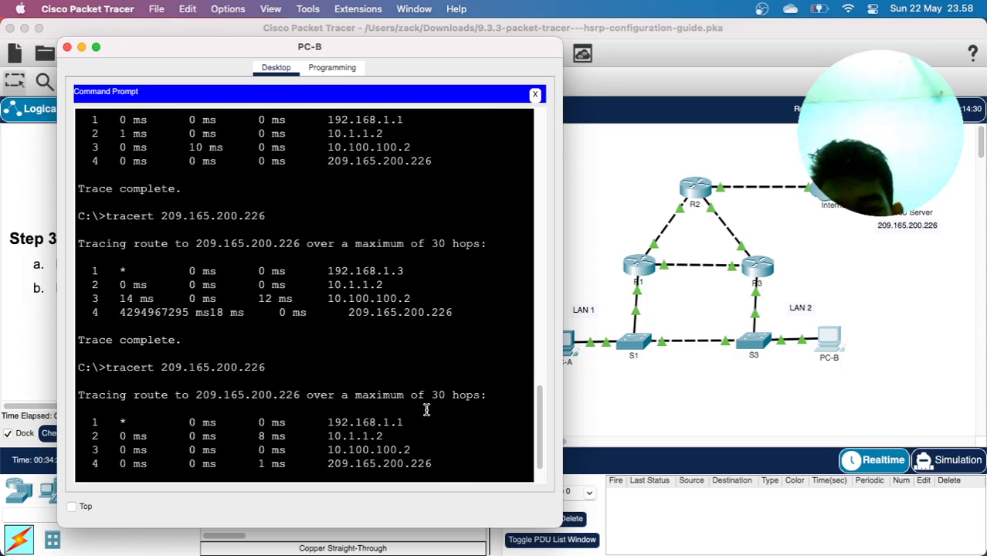
drag(319, 118, 411, 125)
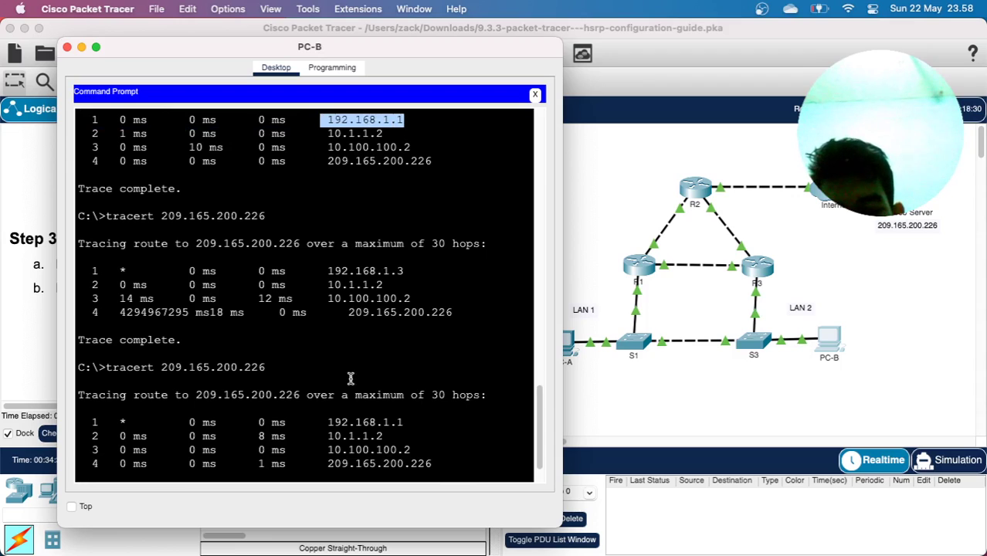
drag(328, 436, 402, 437)
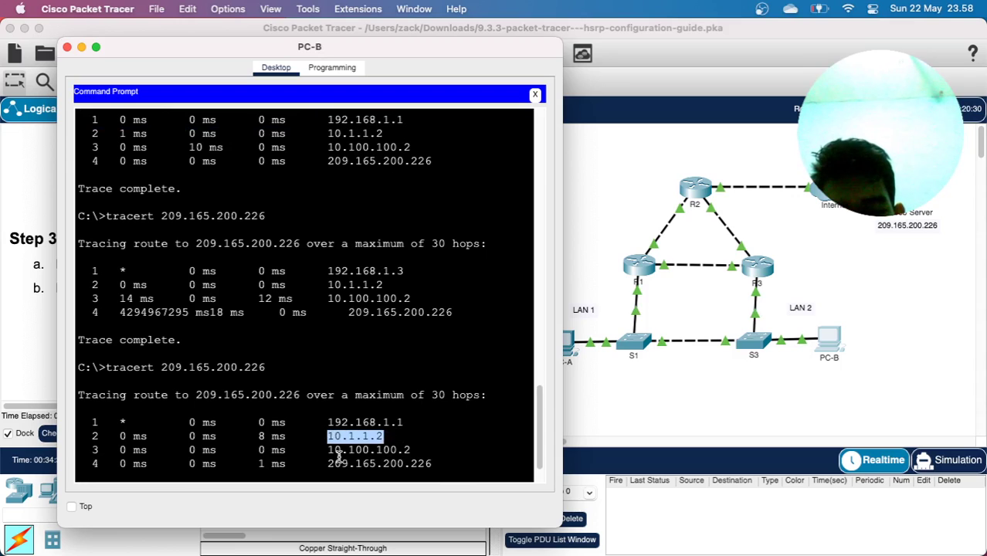
drag(329, 449, 412, 450)
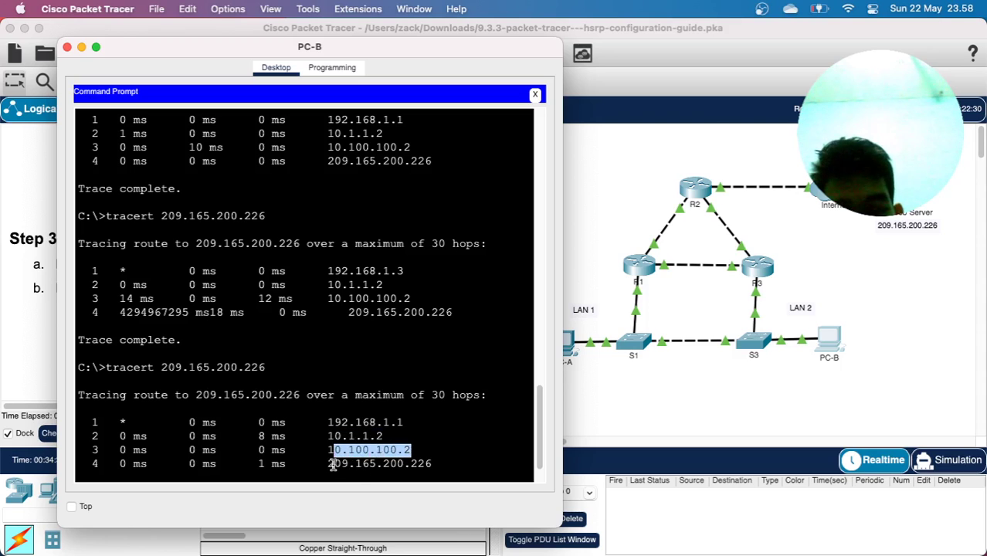
drag(328, 463, 403, 461)
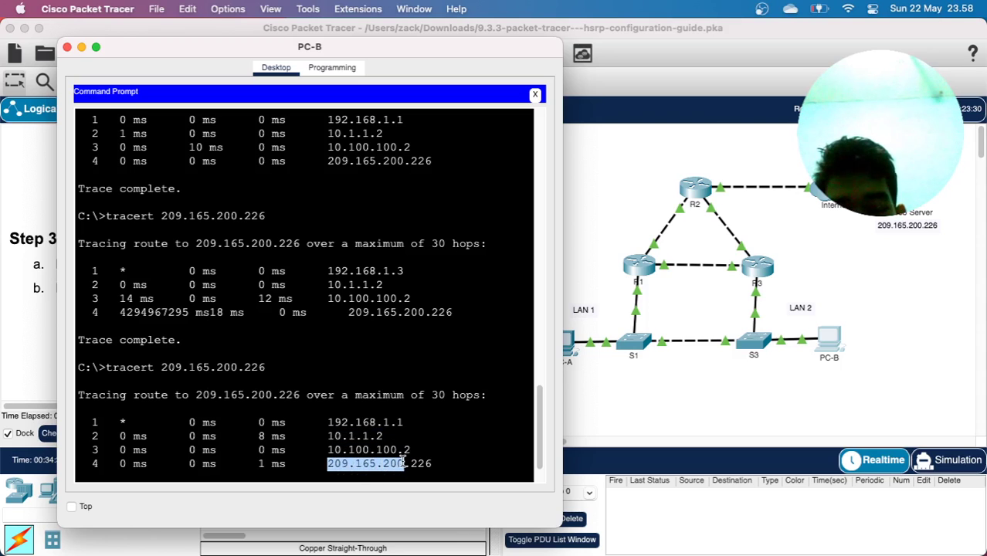
- Review the guide's Step 3 questions against the R1 and R3 topology and check the activity results
click(10, 338)
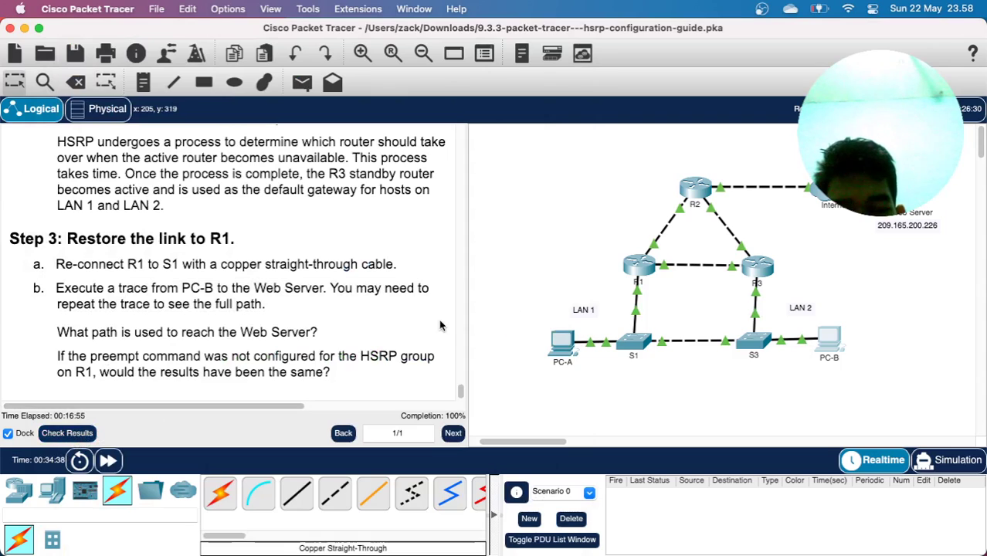
mouse_move(640, 269)
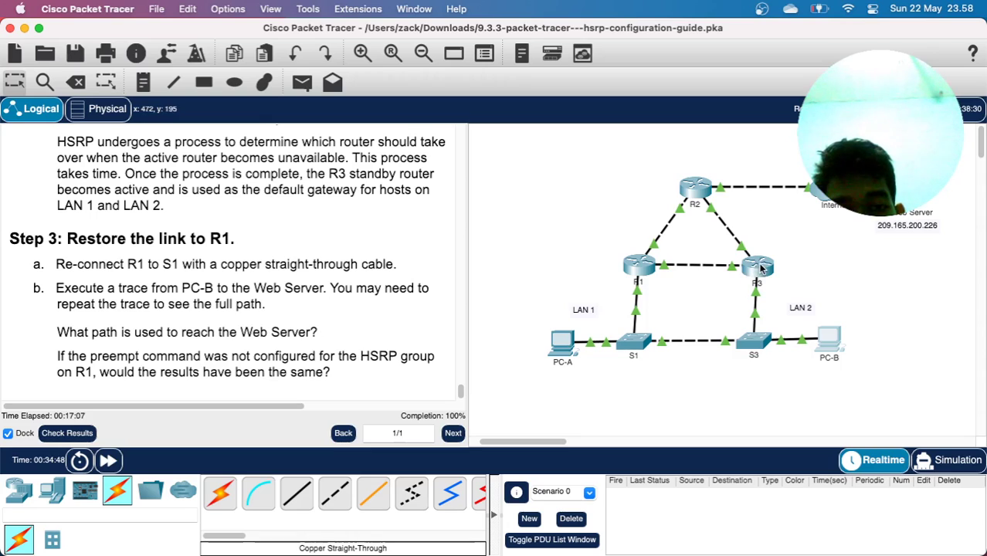
click(81, 435)
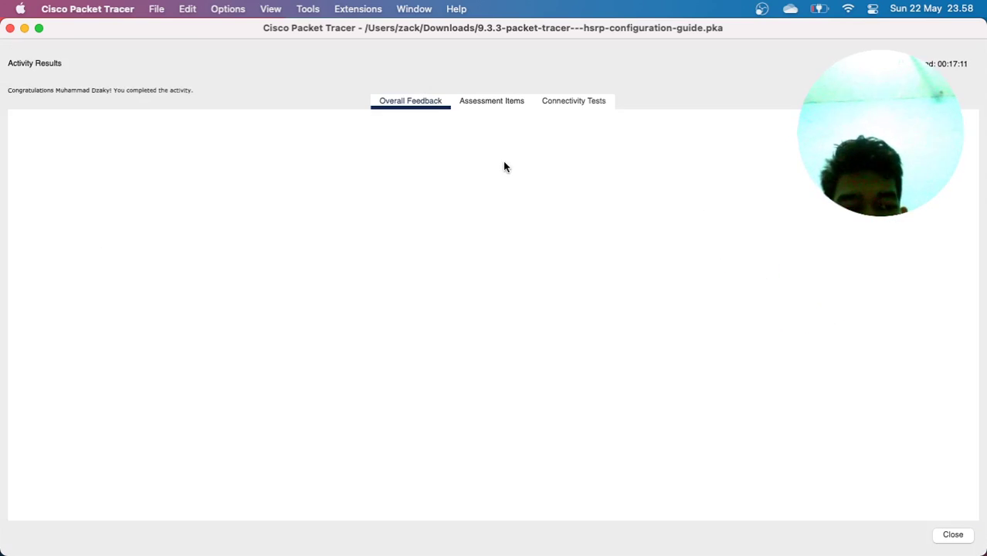